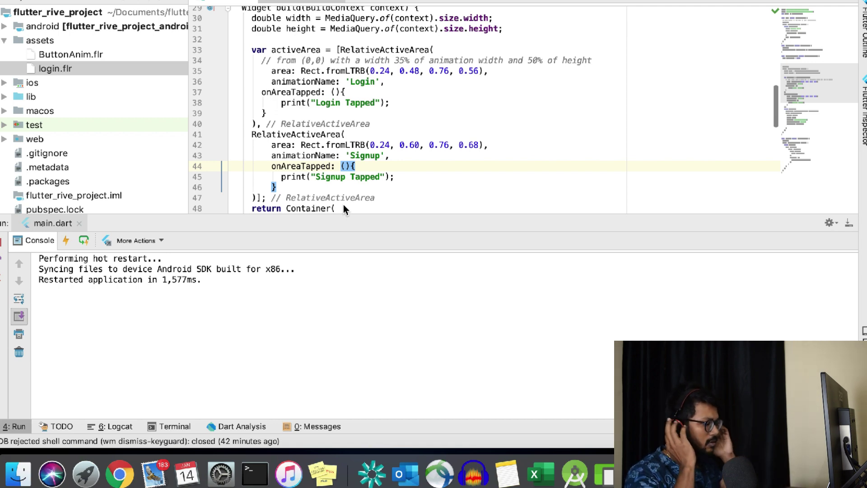
Step: Switch to Chrome with the Rive login design and examine the hierarchy, selecting the parent and nested Ellipse shapes
left_click(119, 473)
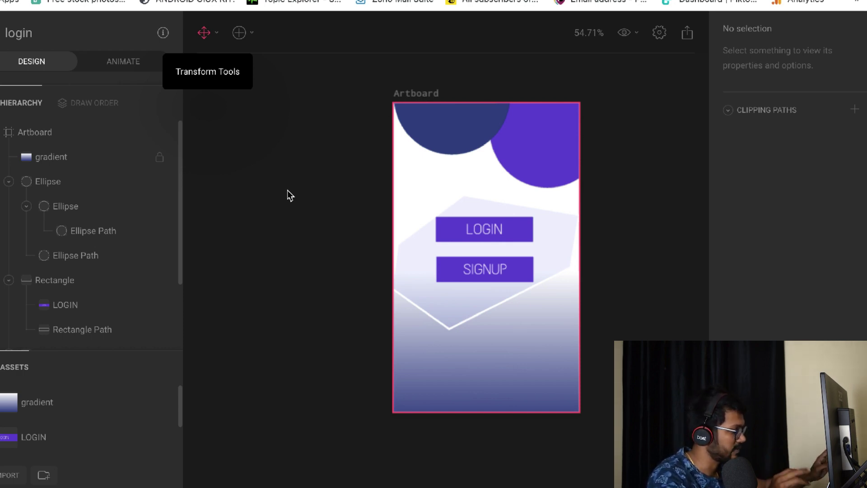
scroll(120, 276, "down", 4)
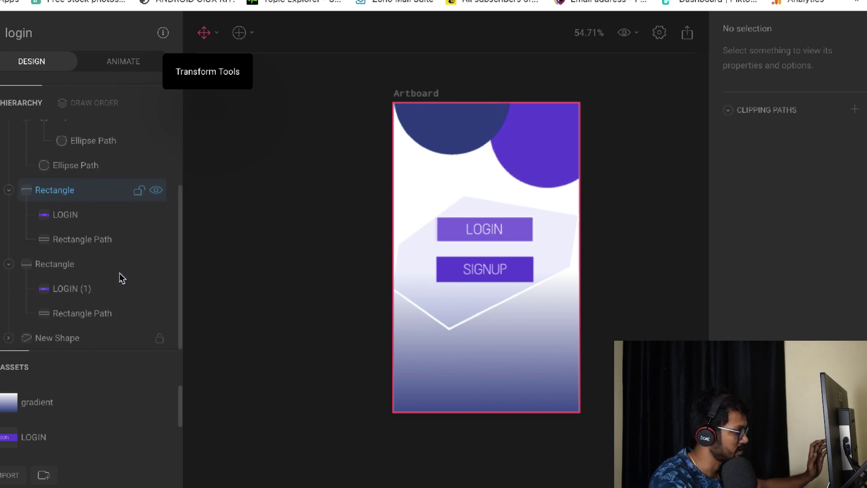
scroll(113, 271, "up", 1)
scroll(112, 293, "up", 3)
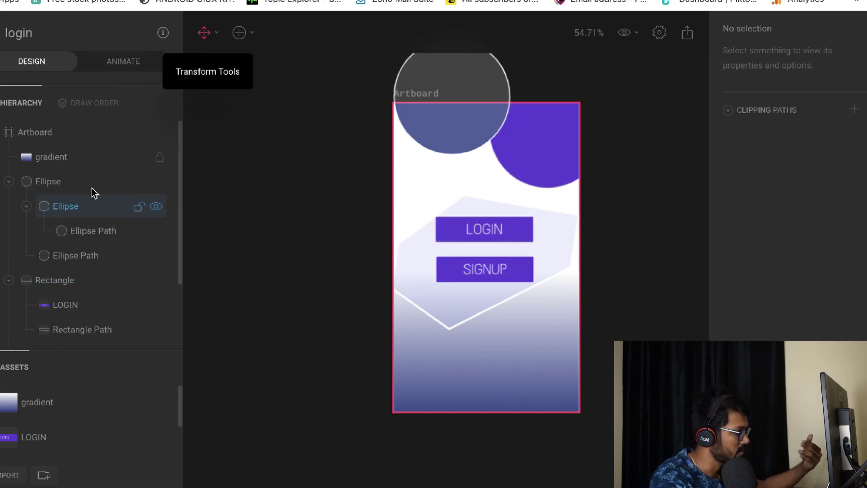
left_click(91, 184)
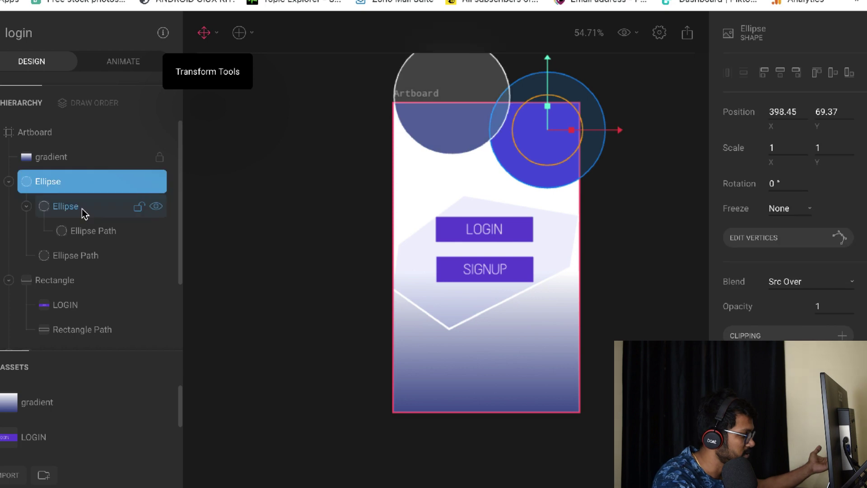
left_click(82, 209)
left_click(81, 187)
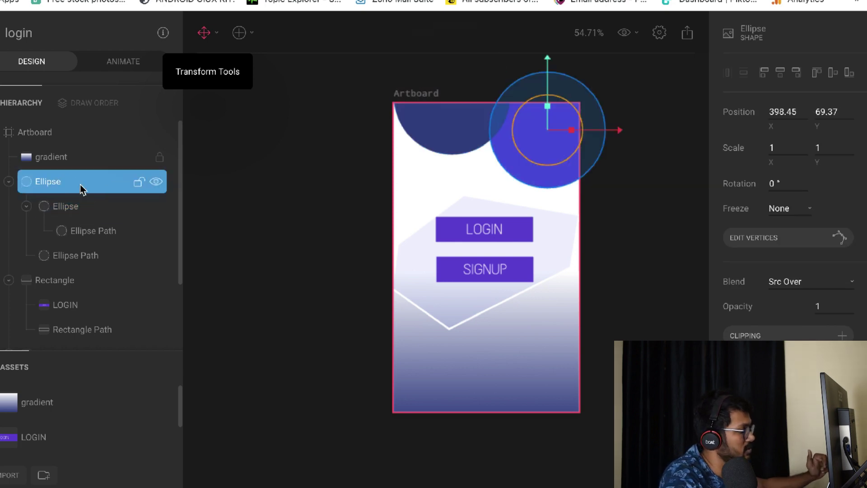
Step: View the shape types available for creation, including Ellipse, and inspect the purple parent ellipse on the artboard
left_click(252, 33)
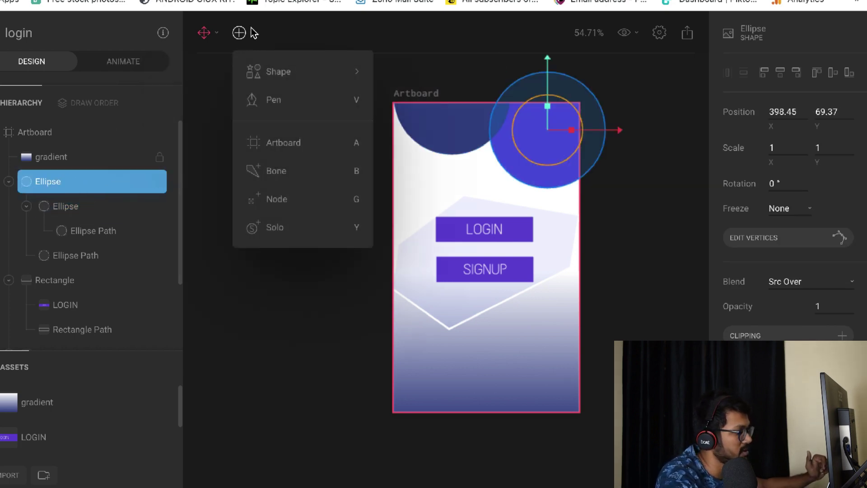
mouse_move(266, 70)
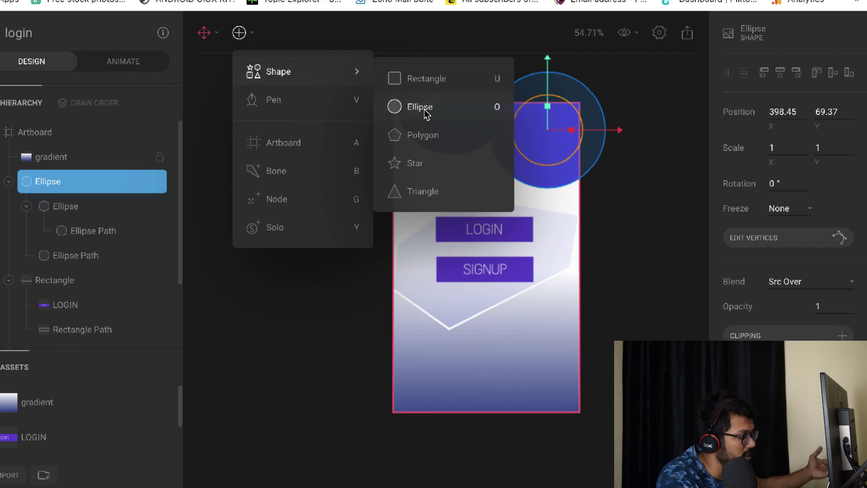
left_click(261, 280)
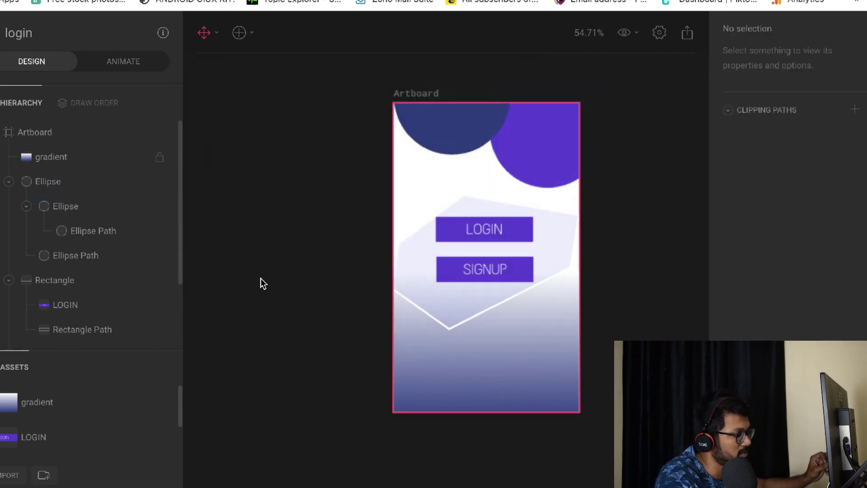
left_click(81, 189)
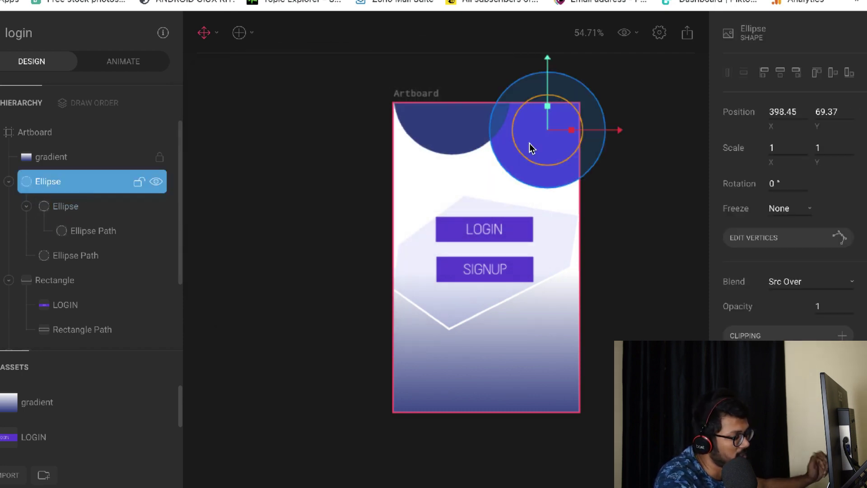
left_click(620, 209)
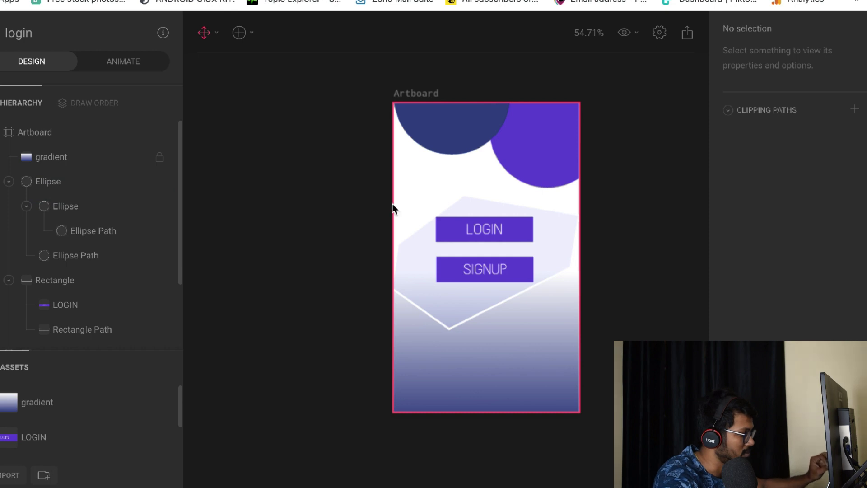
Step: Examine the artboard's width and height properties and review the shape types that can be added
left_click(56, 140)
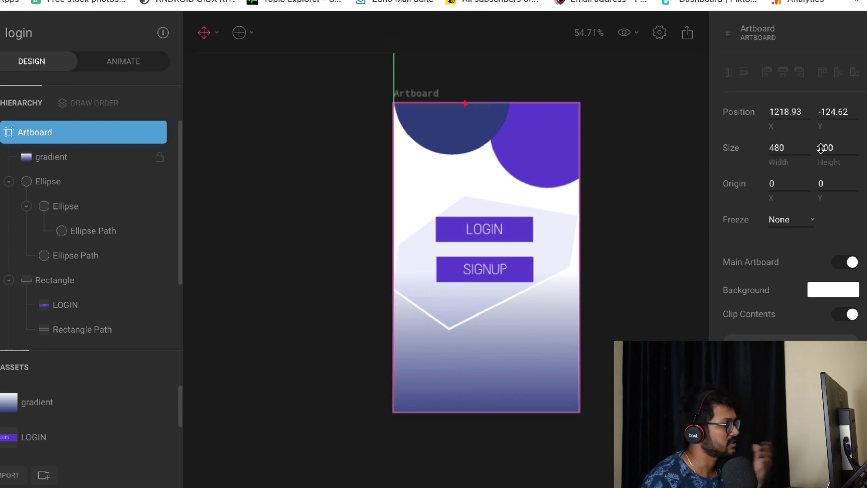
left_click(60, 186)
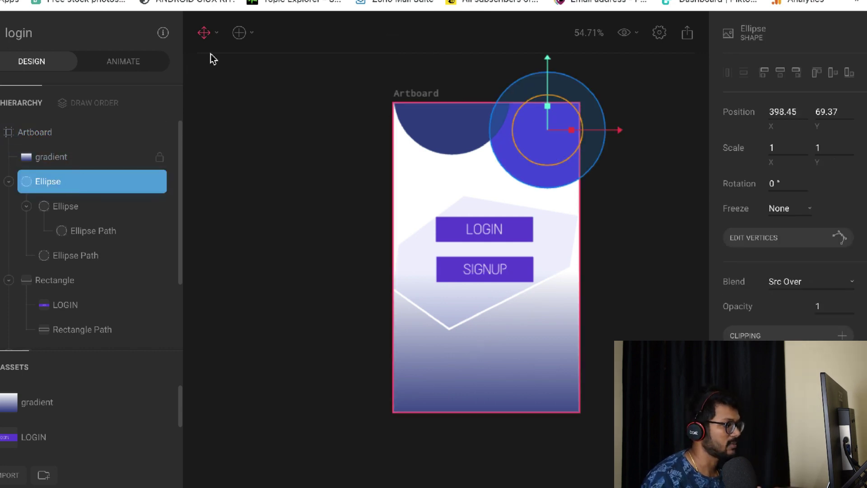
left_click(243, 33)
mouse_move(277, 77)
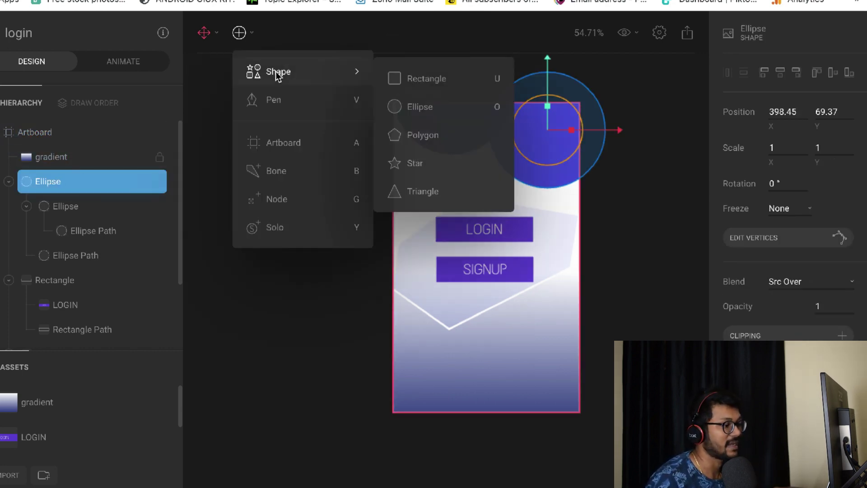
left_click(281, 282)
Step: Compare the purple parent ellipse with the dark blue nested ellipse by selecting each in the hierarchy and on the artboard
left_click(62, 190)
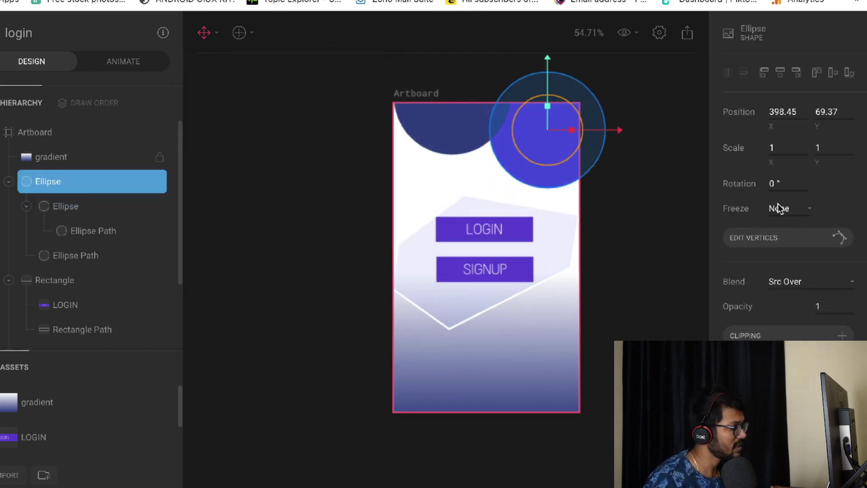
left_click(68, 209)
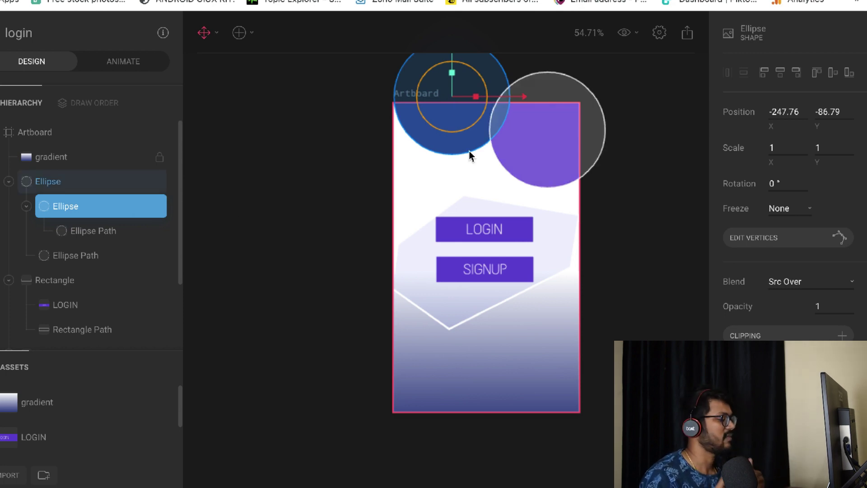
left_click(288, 221)
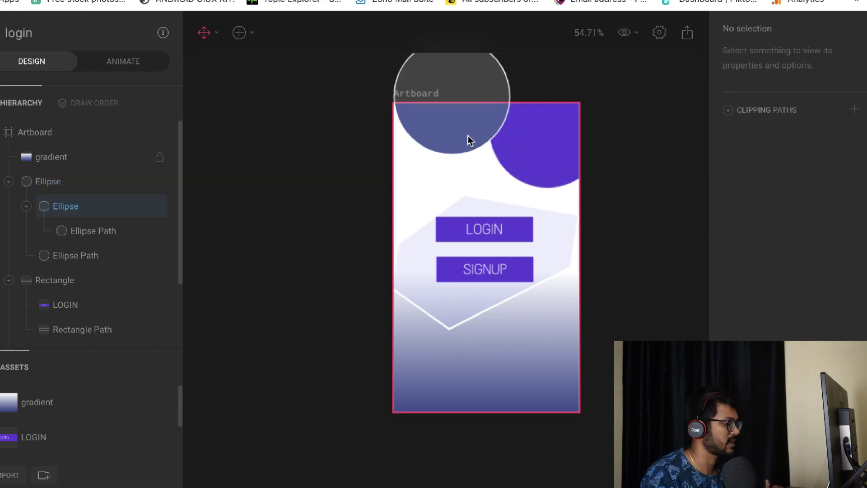
left_click(514, 150)
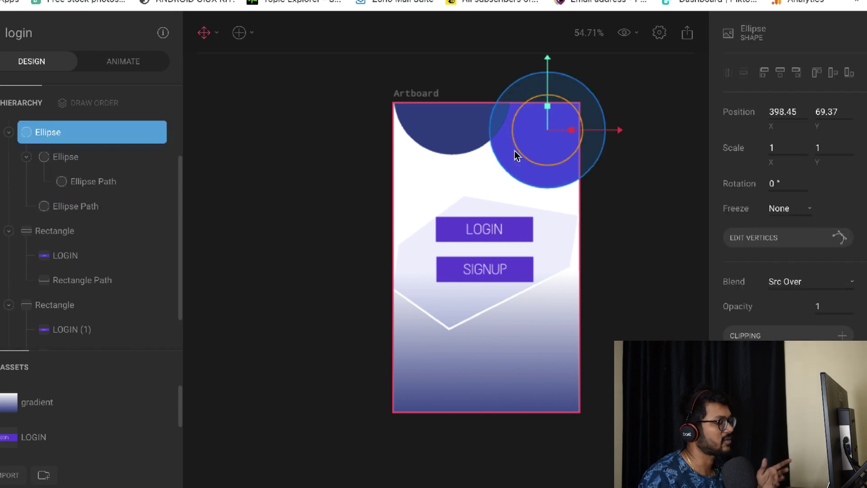
left_click(472, 140)
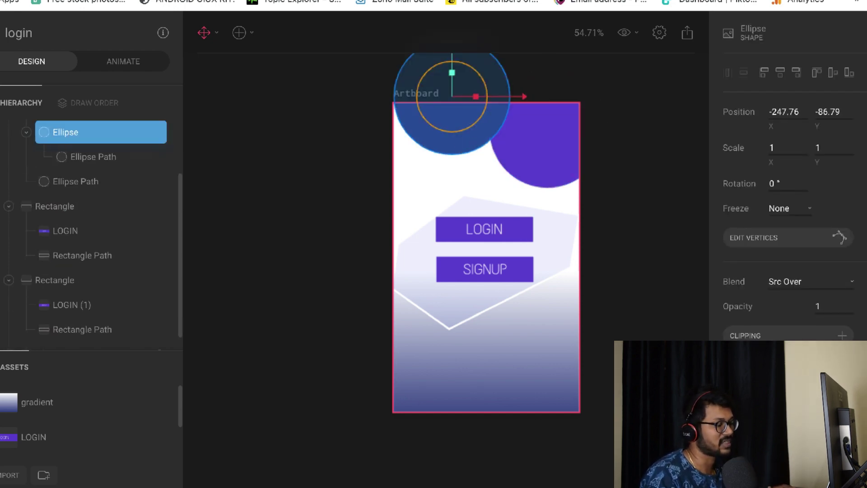
left_click(360, 273)
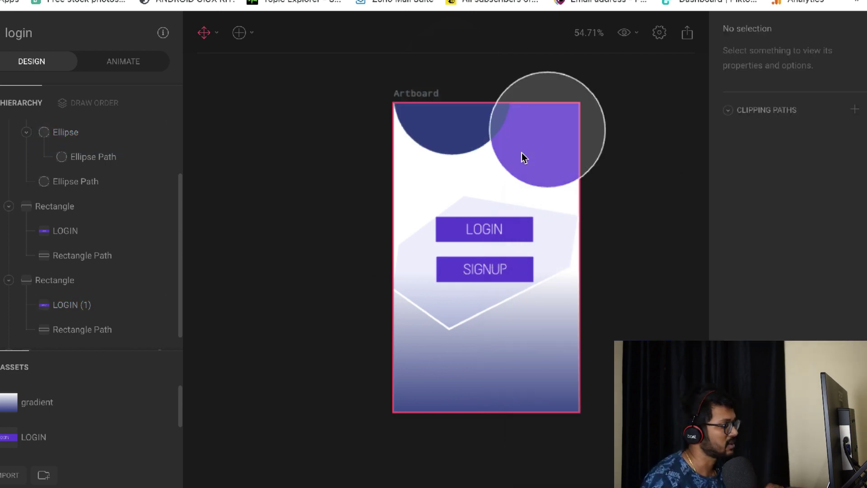
scroll(305, 213, "down", 3)
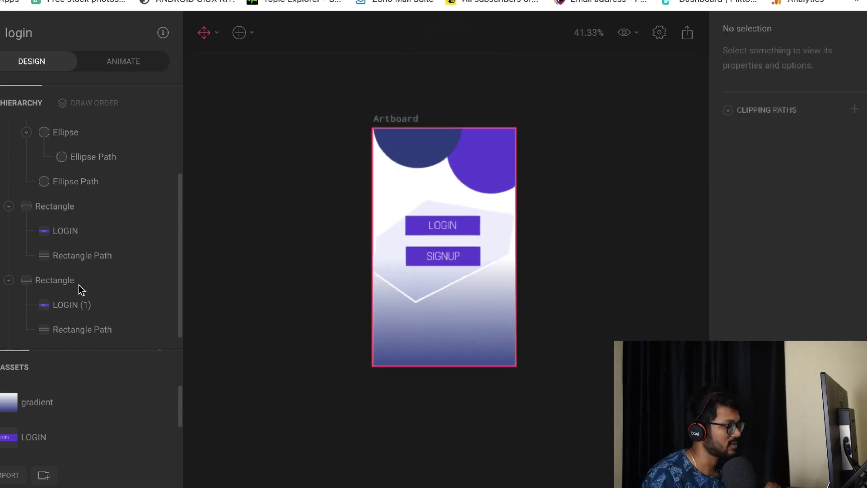
scroll(253, 267, "up", 4)
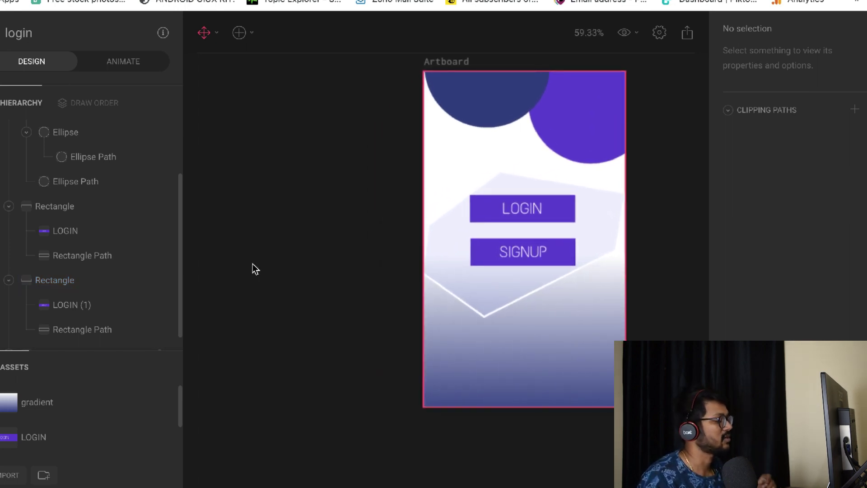
Step: Browse the Google web and image results for "image gradient png"
scroll(86, 283, "down", 1)
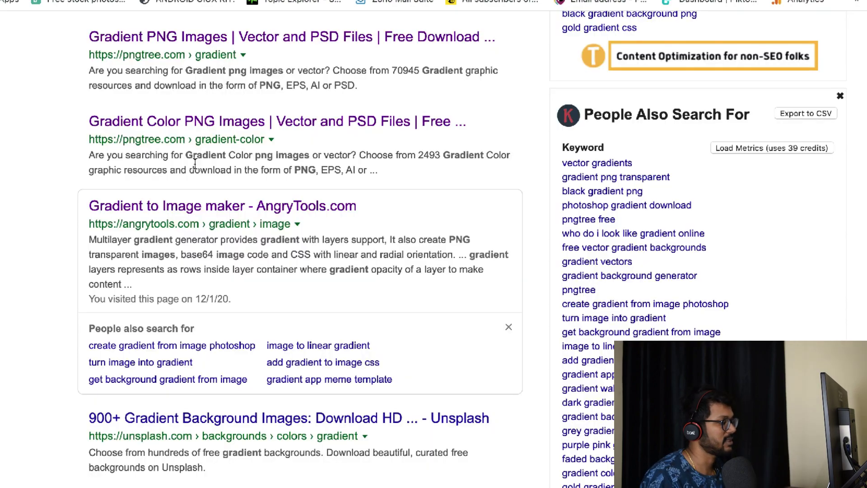
scroll(207, 149, "up", 6)
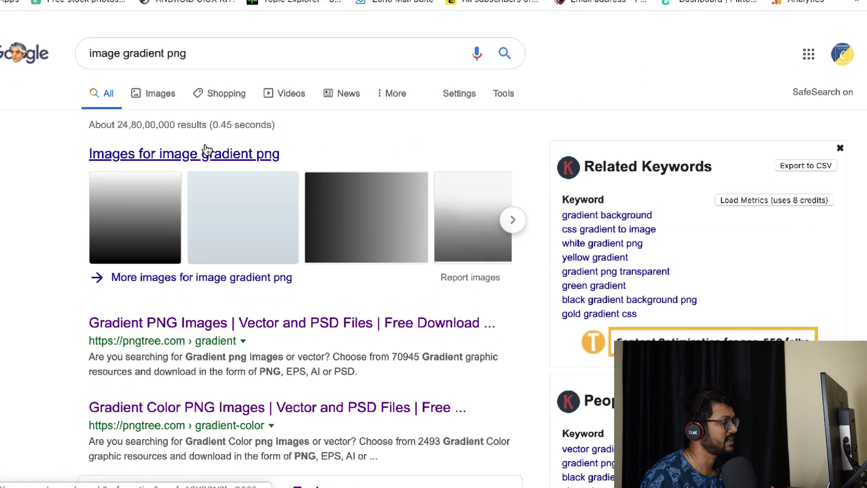
scroll(263, 45, "down", 5)
scroll(266, 50, "up", 4)
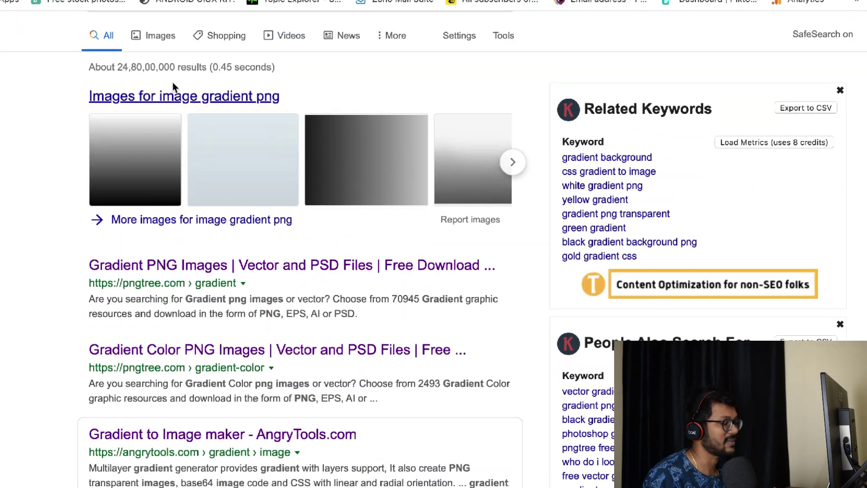
left_click(410, 183)
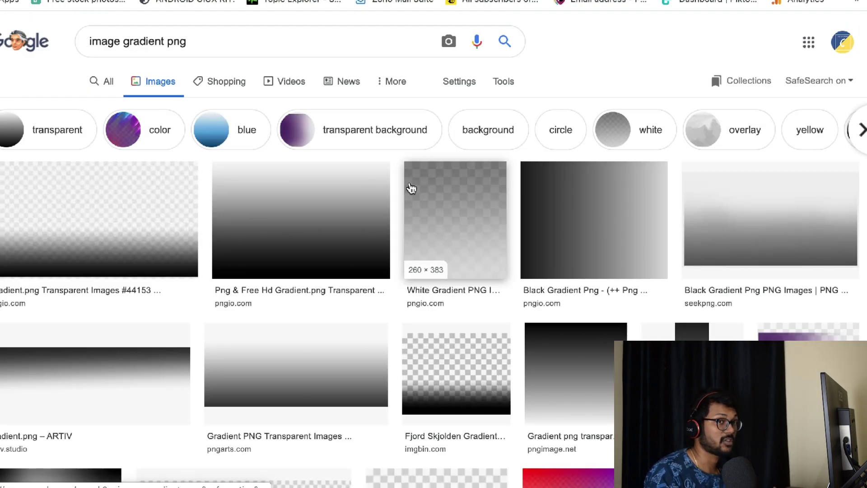
scroll(410, 187, "down", 3)
scroll(410, 188, "up", 3)
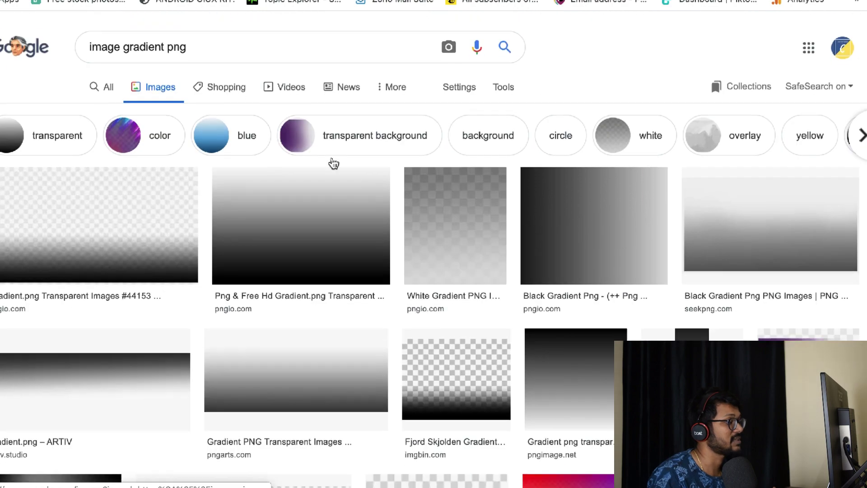
Step: Return to the web results, open AngryTools' Gradient to Image maker, and review its gradient settings and image download options
key("alt+Left")
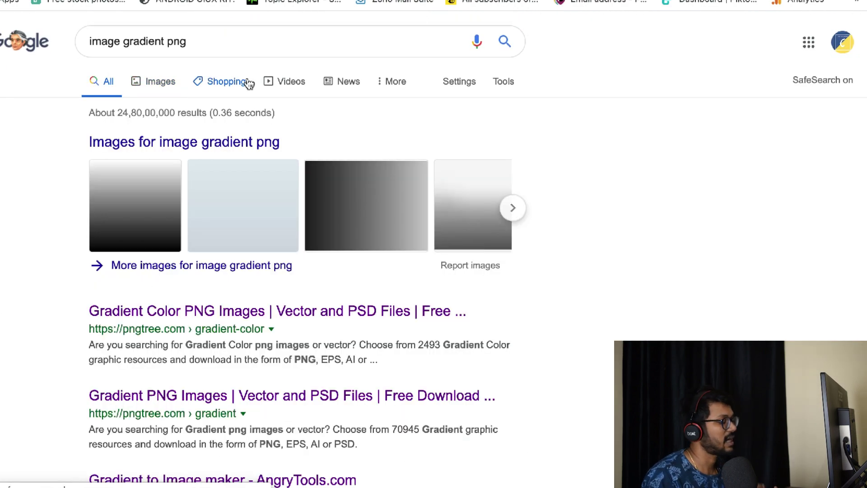
scroll(54, 281, "down", 3)
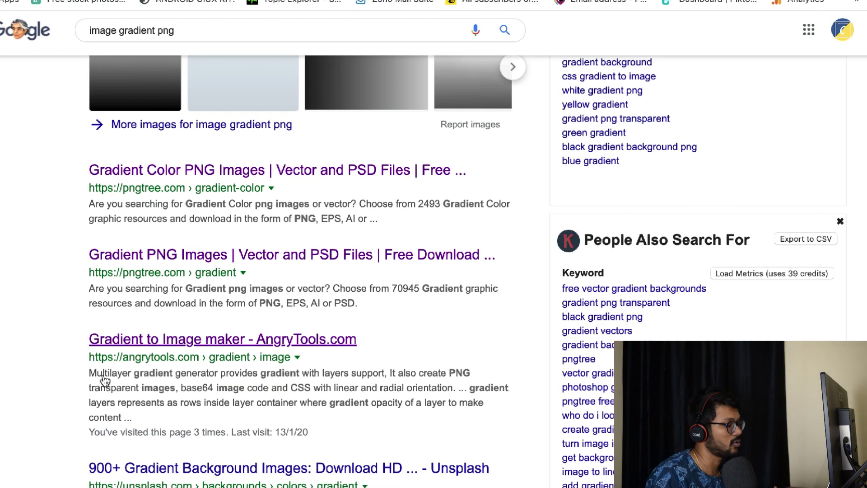
scroll(188, 289, "down", 2)
left_click(194, 269)
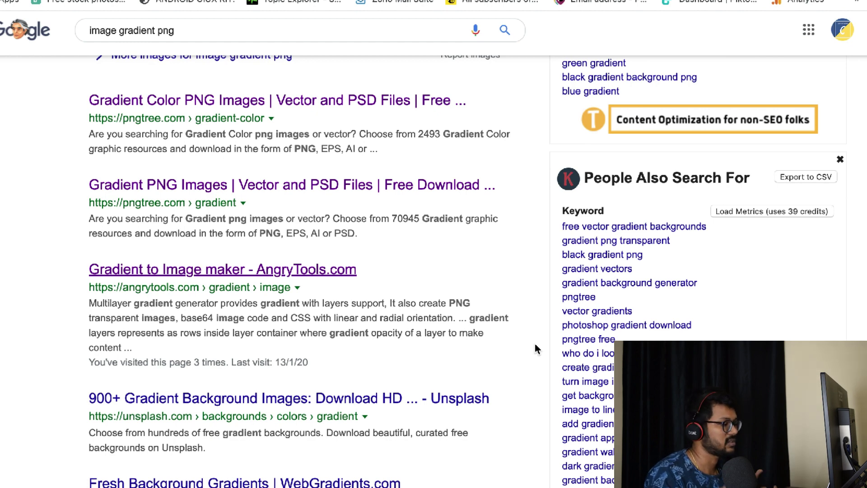
scroll(537, 349, "down", 2)
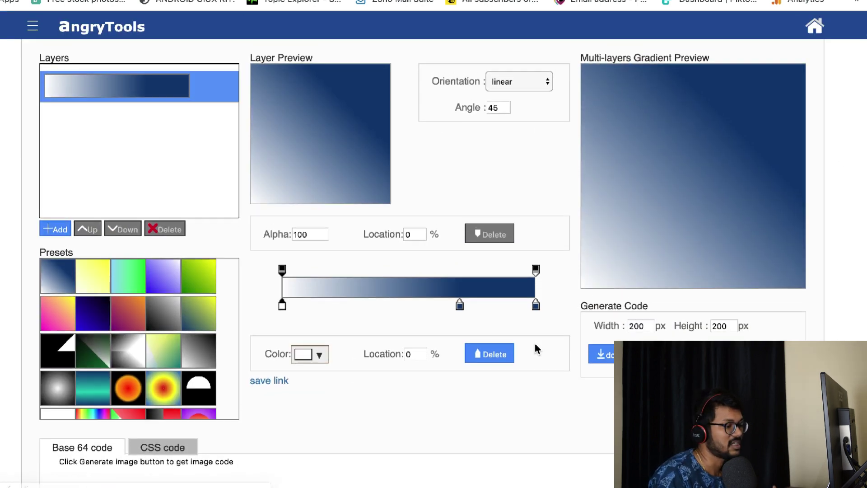
scroll(537, 349, "up", 1)
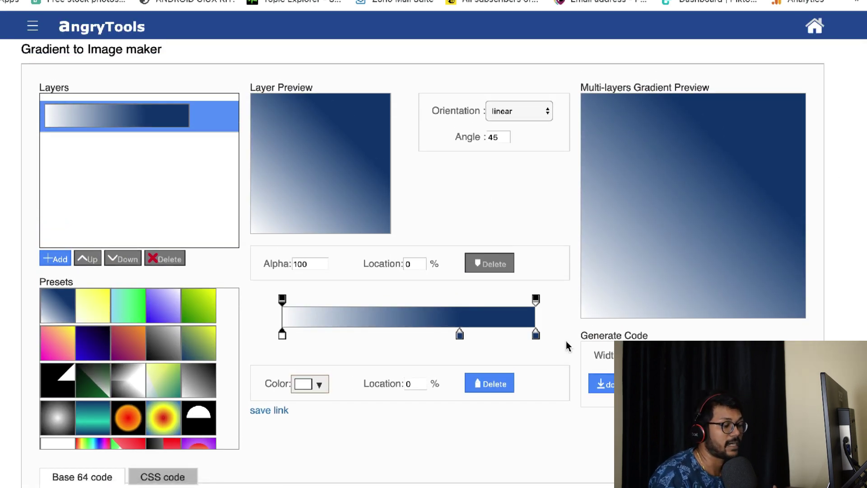
scroll(566, 343, "down", 2)
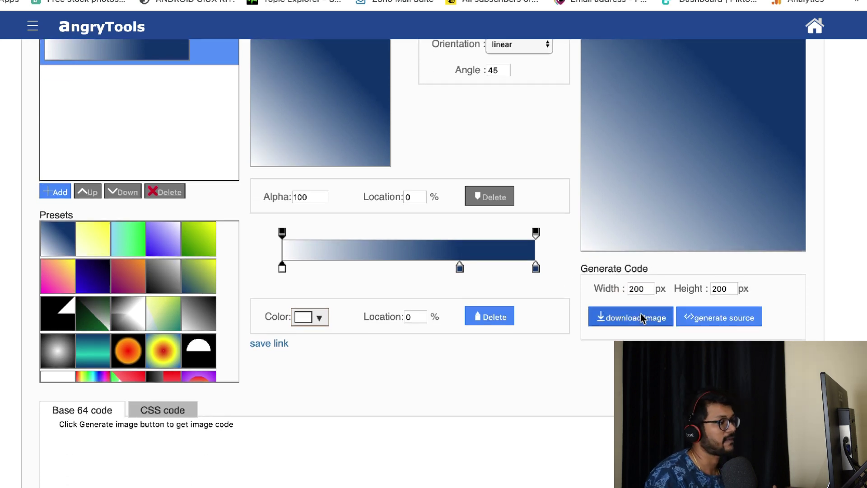
Step: Switch back to the login design, view the file chooser for importing assets, and close it without importing anything
key("ctrl+Tab")
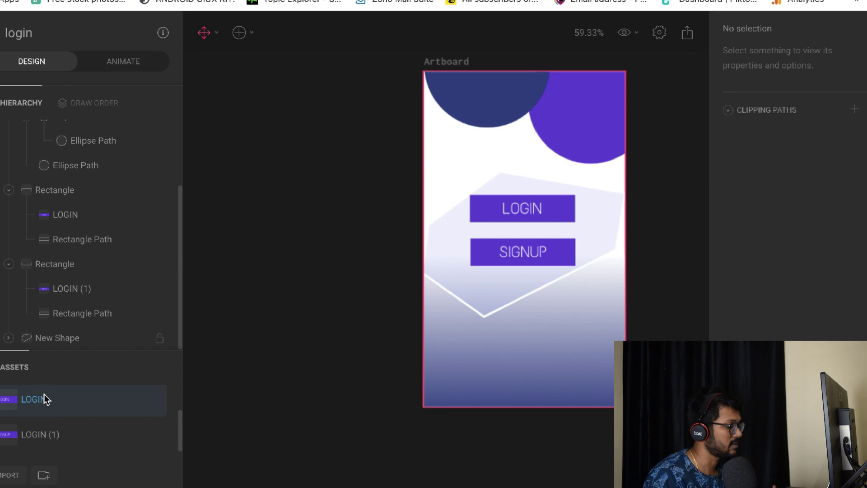
left_click(7, 476)
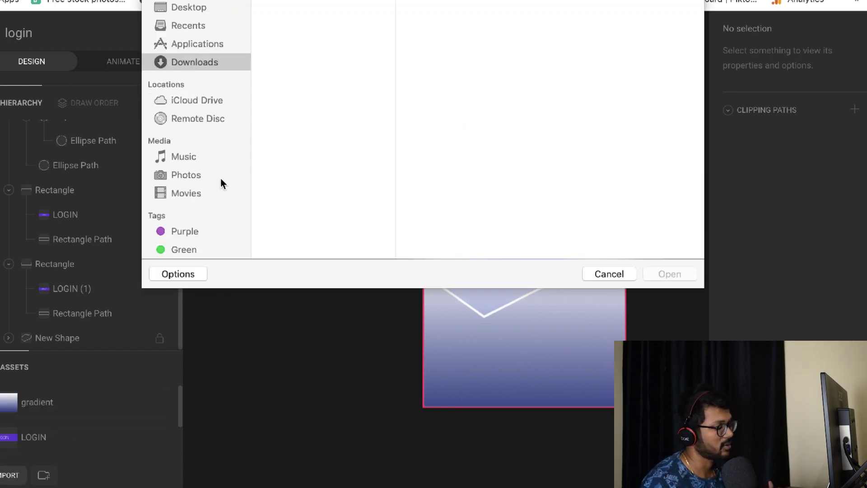
left_click(609, 273)
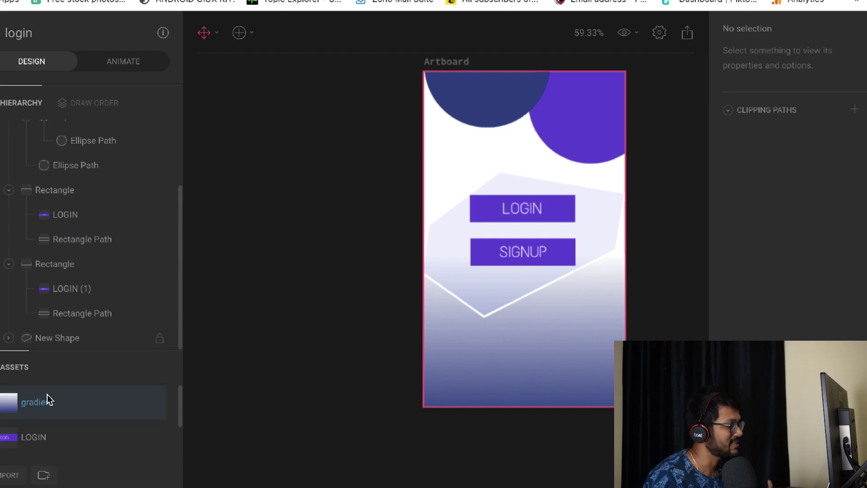
Step: Unlock the gradient image in the hierarchy, select it to inspect its placement on the artboard, and deselect it
left_click_drag(49, 399, 106, 194)
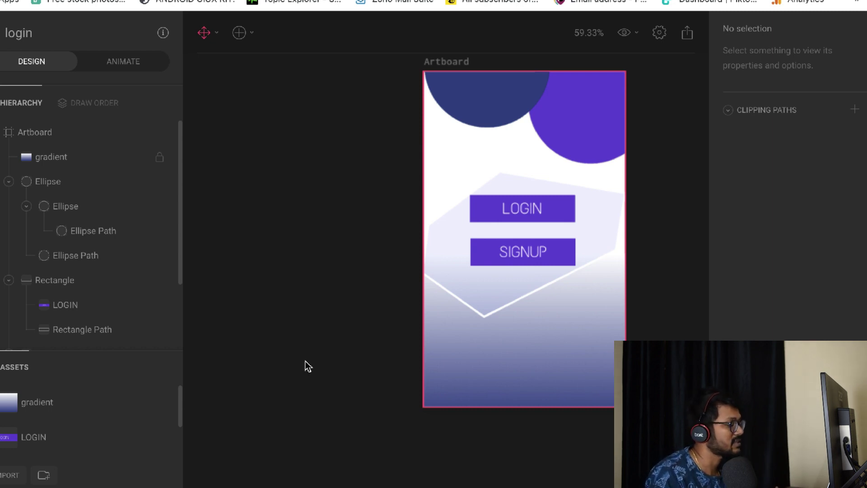
left_click(89, 166)
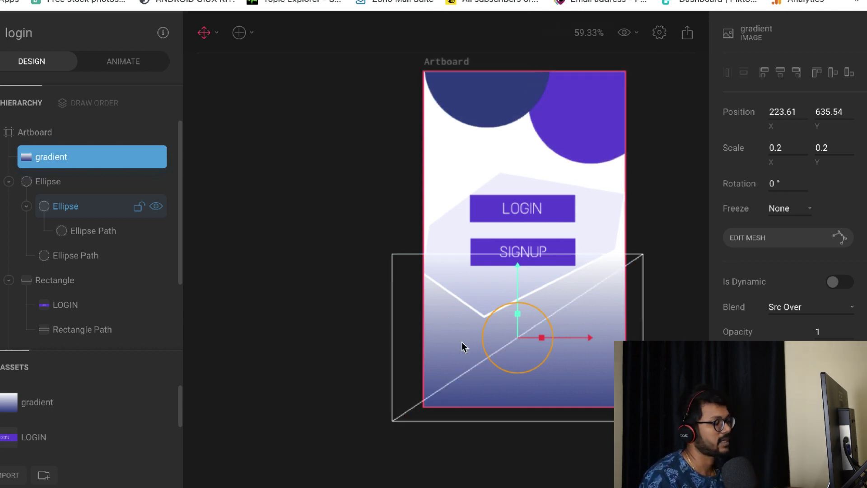
left_click(371, 319)
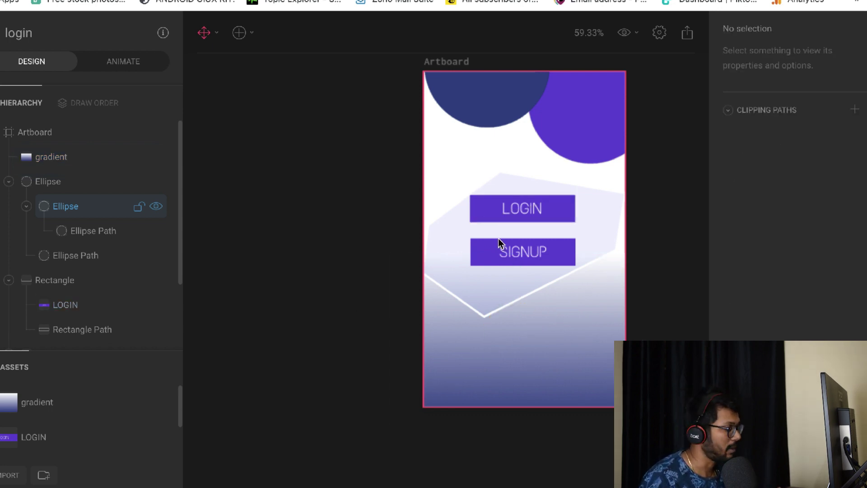
Step: Select the LOGIN button's rectangle, view the shape tools available for creating one, and close the list without adding a shape
scroll(68, 280, "down", 3)
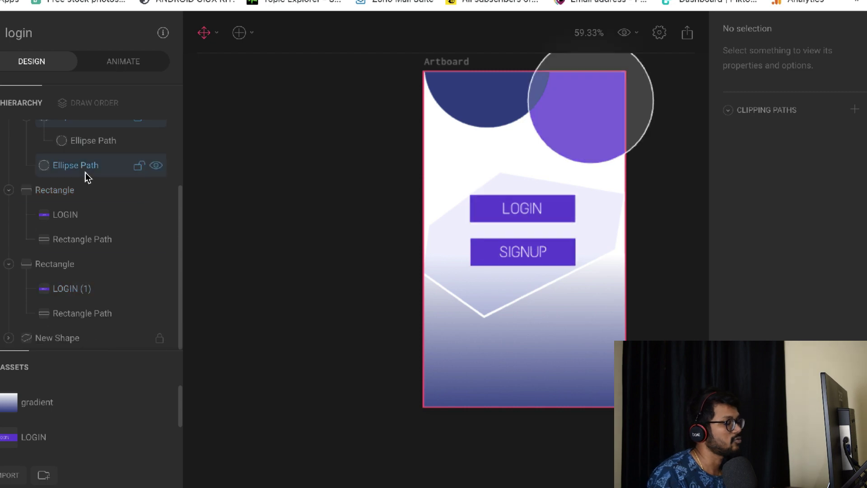
left_click(78, 190)
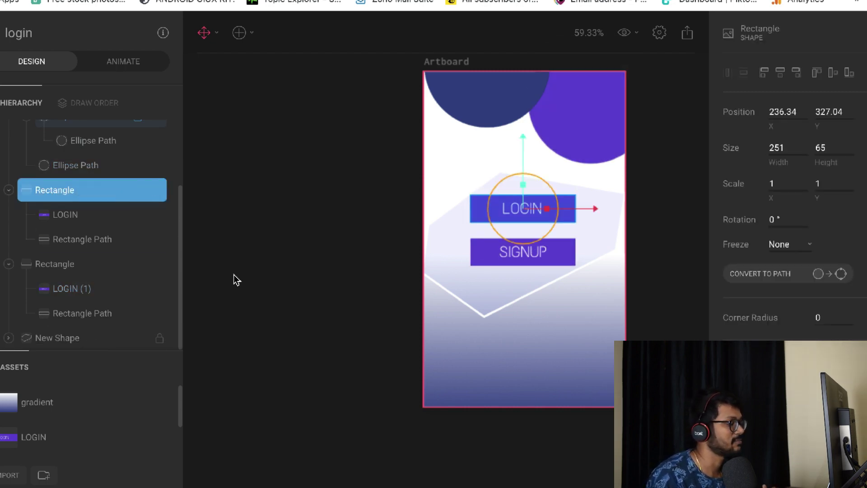
left_click(239, 32)
mouse_move(254, 71)
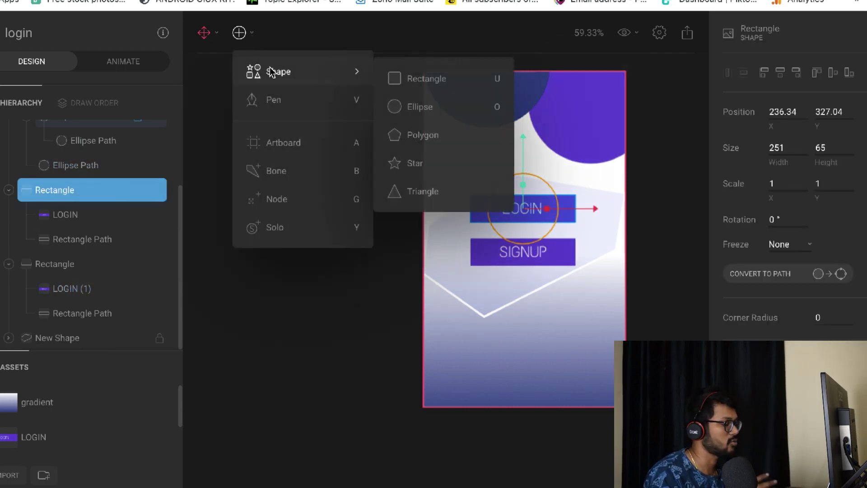
left_click(373, 284)
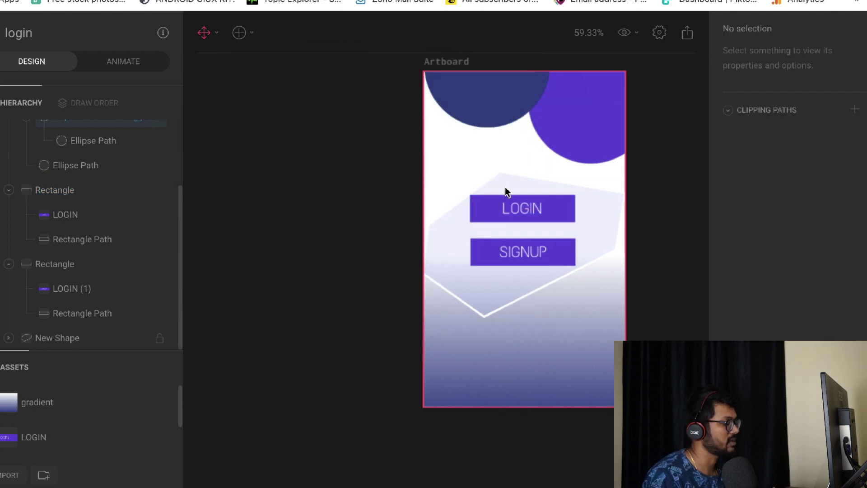
Step: Compare the rectangles behind the LOGIN and SIGNUP buttons by selecting each in the hierarchy, and clear the selection
left_click(86, 195)
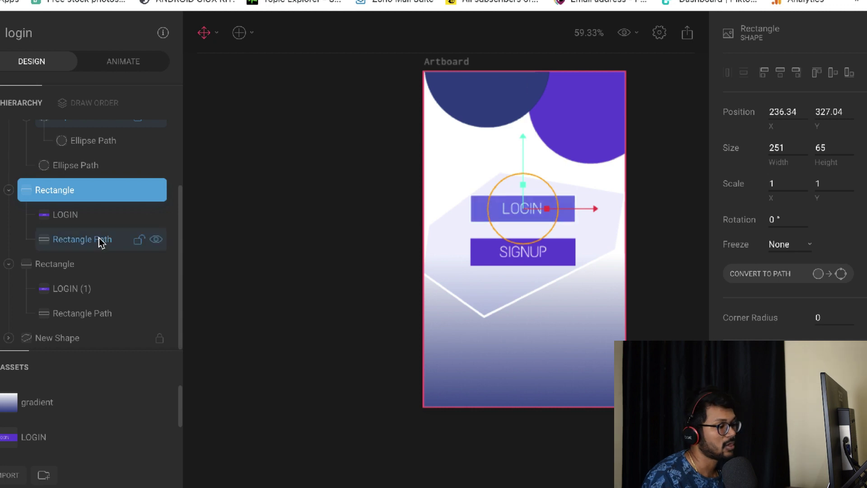
left_click(72, 273)
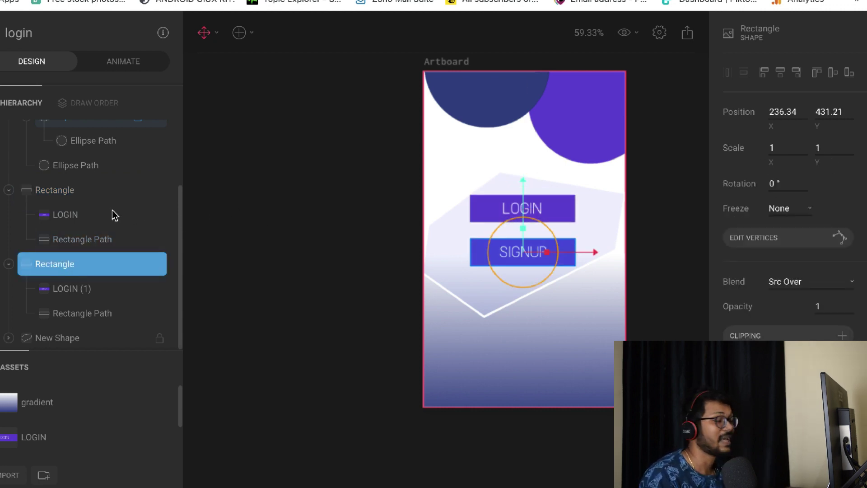
left_click(63, 190)
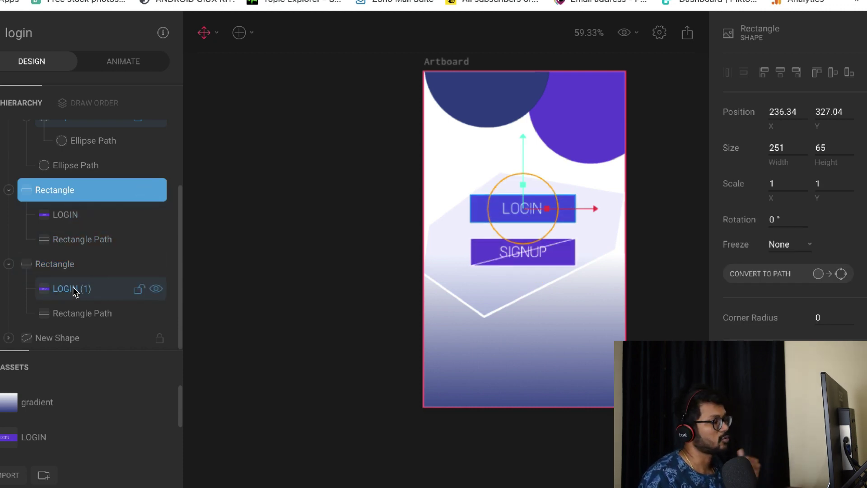
left_click(217, 42)
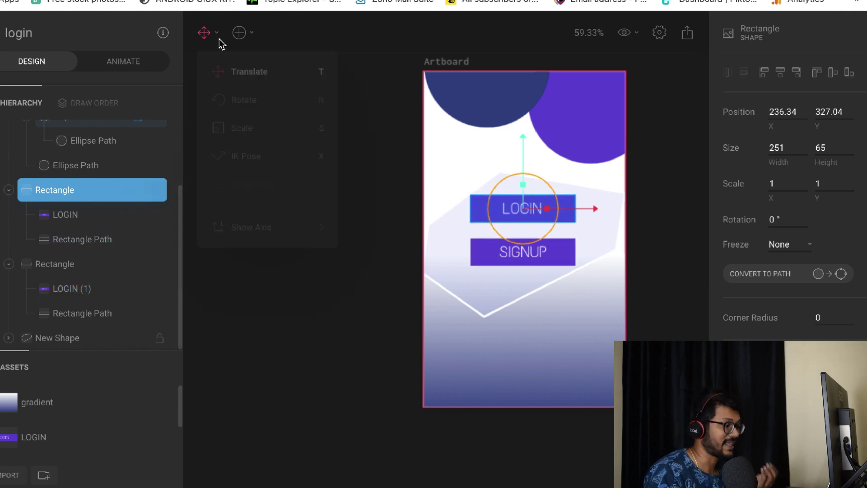
left_click(291, 310)
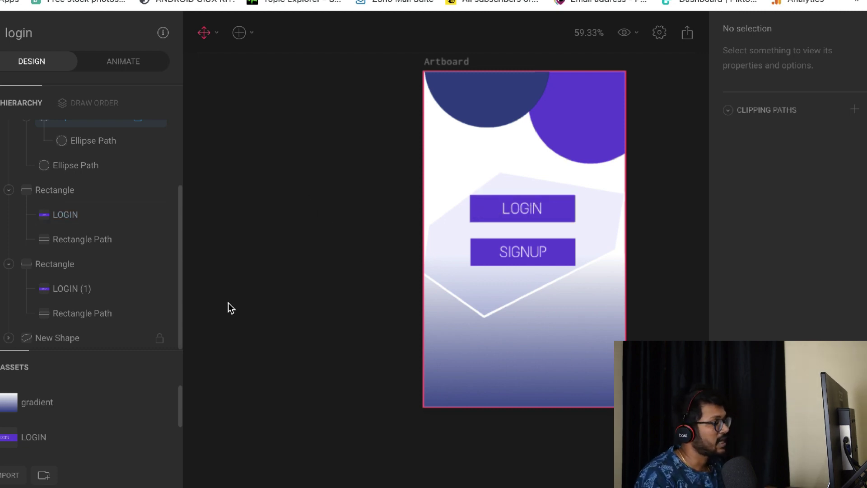
Step: Open canva.com in a new browser tab and choose custom dimensions for a new design
key("super+t")
type("ca")
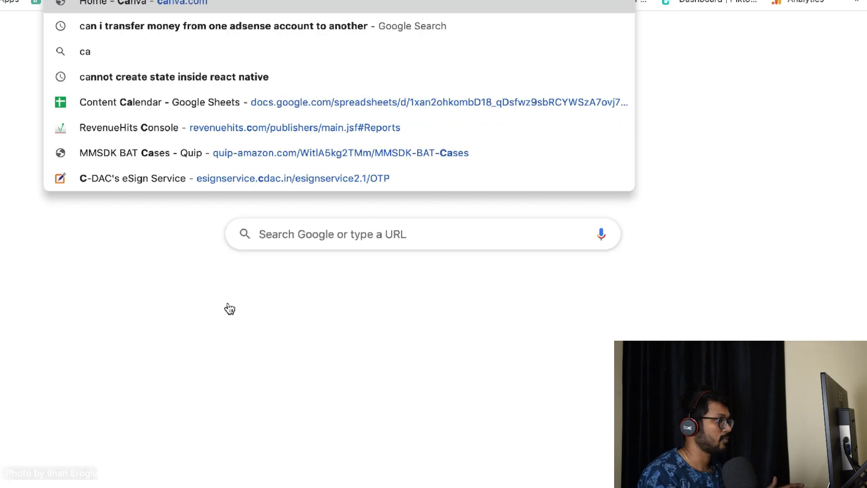
type("nva.com")
key("Return")
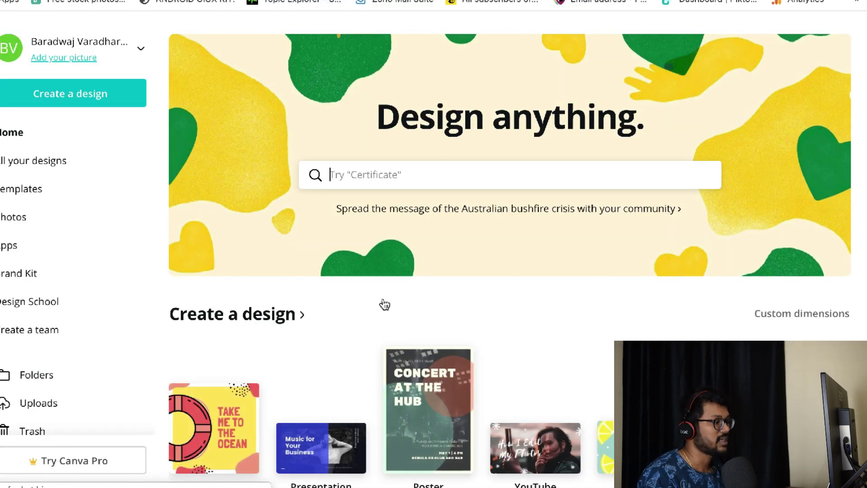
left_click(473, 176)
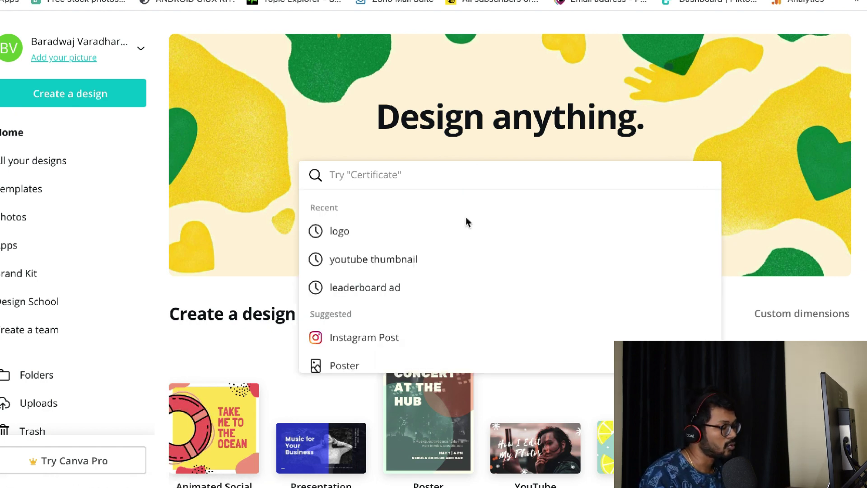
scroll(443, 314, "down", 5)
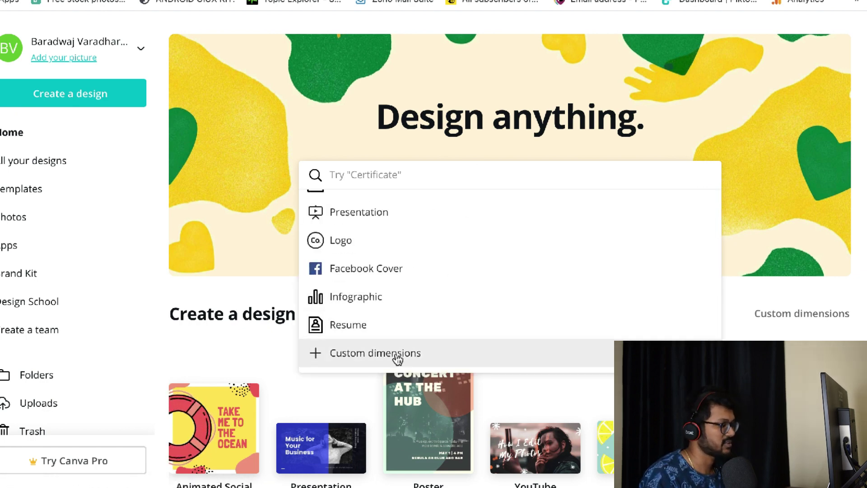
left_click(398, 359)
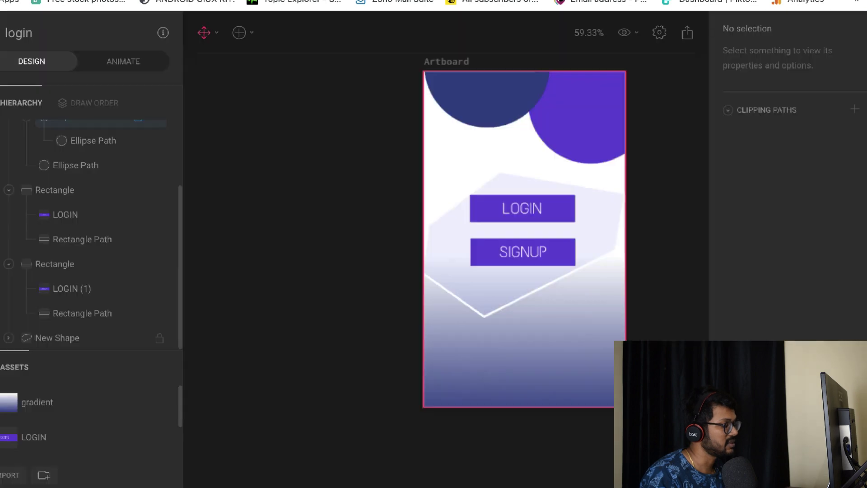
Step: Look up the LOGIN rectangle's size in the Rive design and create a 251 × 65 px Canva design
left_click(85, 194)
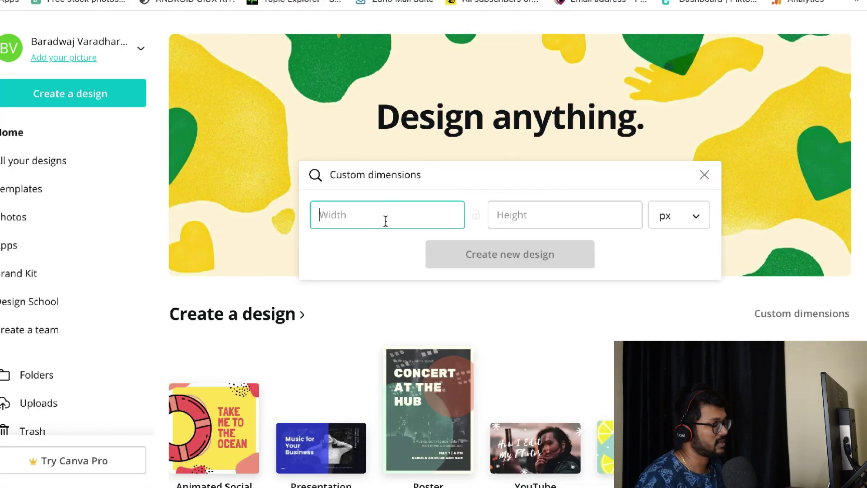
type("251")
left_click(541, 209)
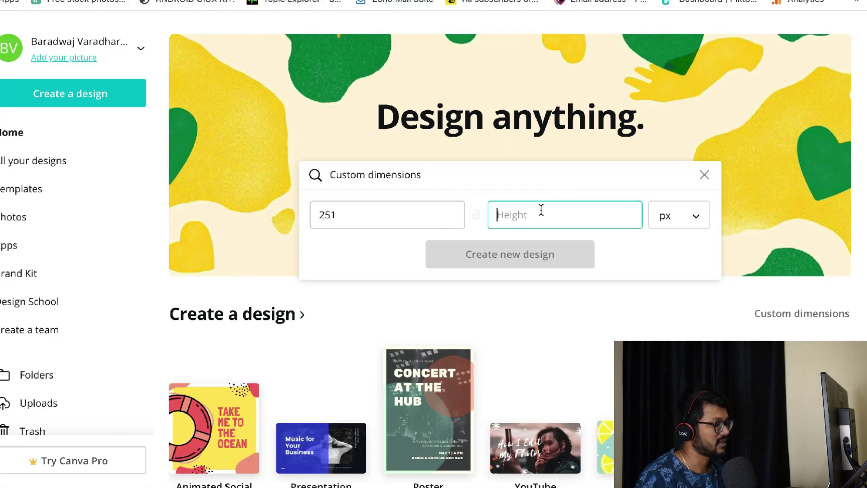
type("65")
left_click(511, 255)
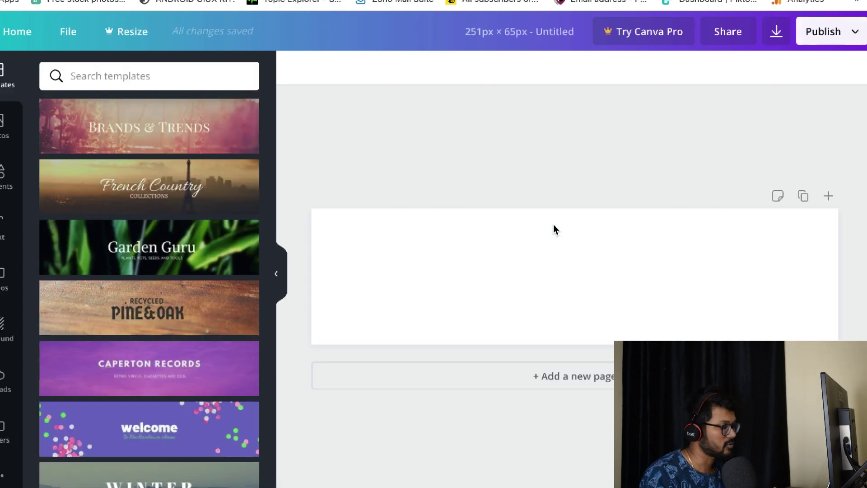
Step: Browse the Canva templates offered for the button-sized design
scroll(169, 412, "down", 3)
scroll(169, 411, "down", 20)
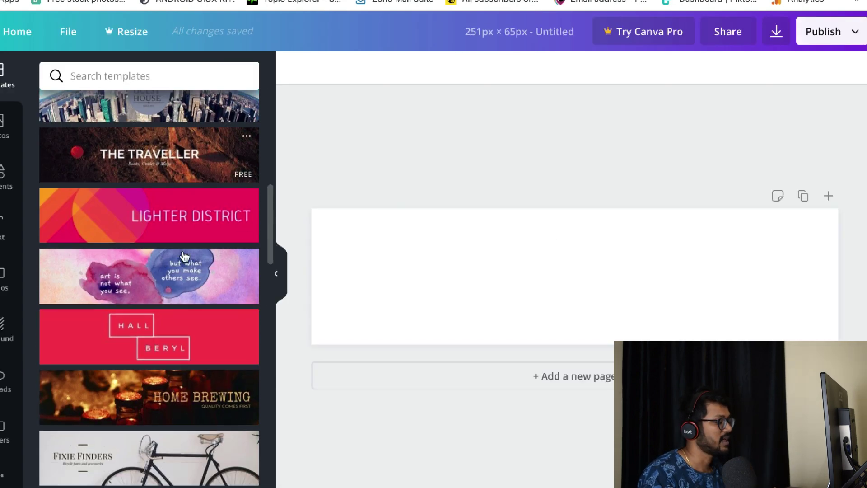
scroll(171, 243, "down", 20)
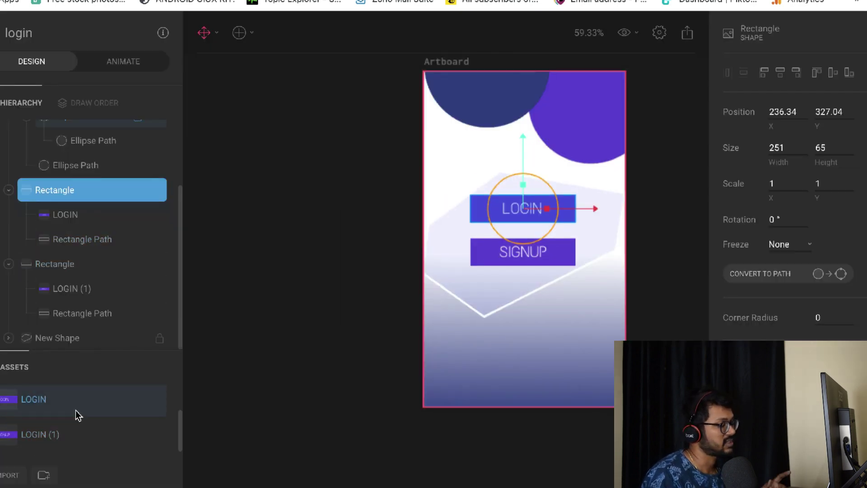
Step: Return to the Rive login design and compare the LOGIN and LOGIN (1) image assets by selecting each
left_click(76, 411)
left_click(67, 444)
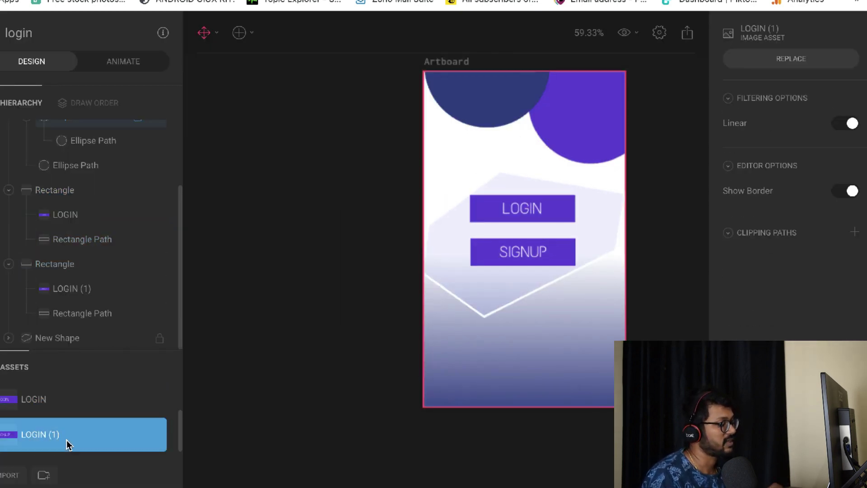
left_click(69, 409)
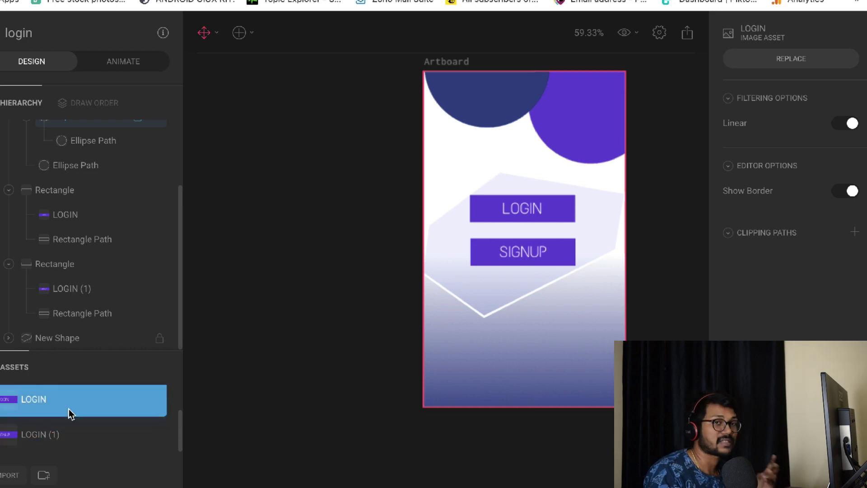
left_click(67, 435)
scroll(67, 436, "up", 1)
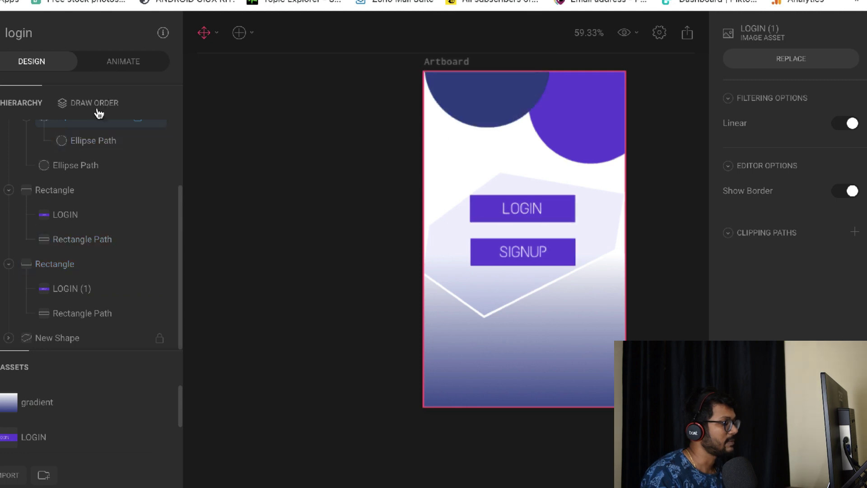
Step: Lock both button rectangles together with their nested images and paths in the hierarchy, and clear the selection
left_click(75, 190)
left_click(73, 206)
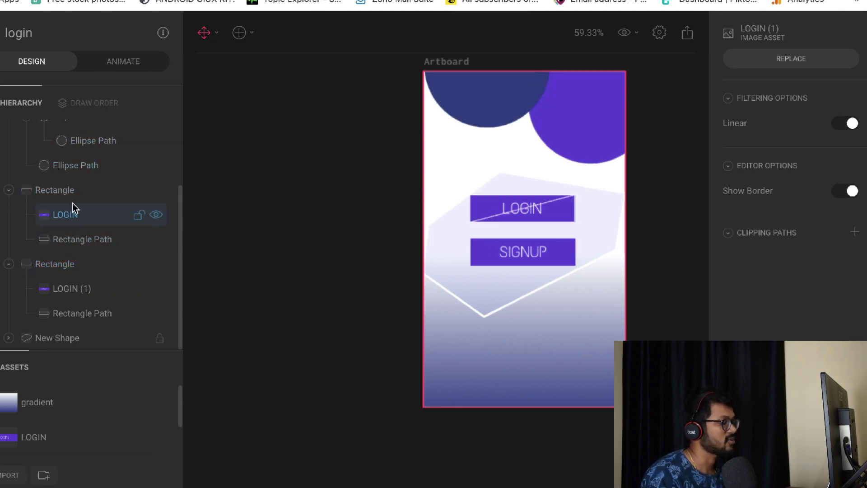
left_click(79, 190)
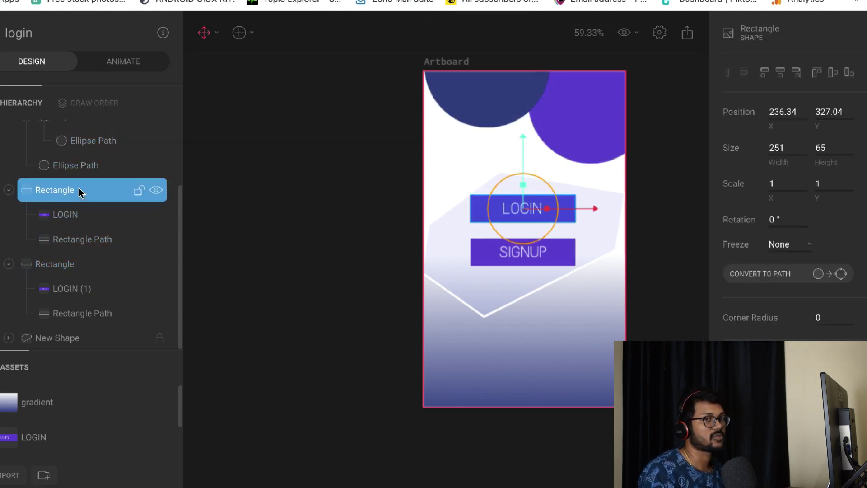
left_click(139, 190)
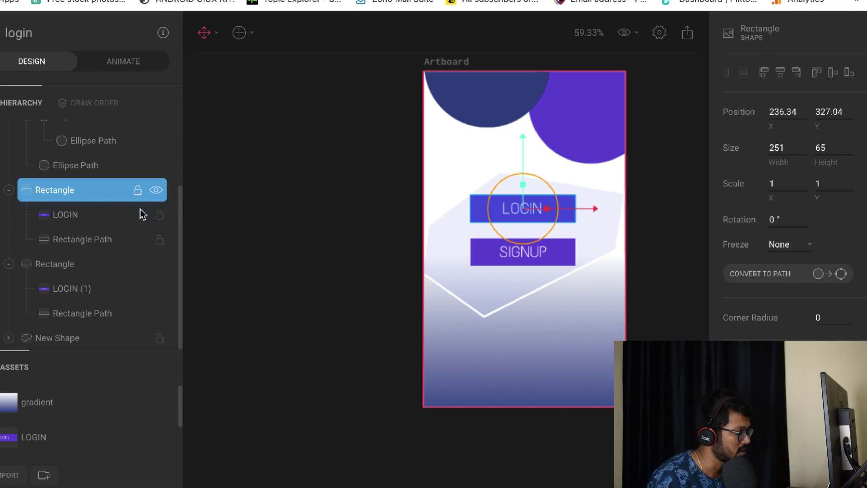
left_click(138, 265)
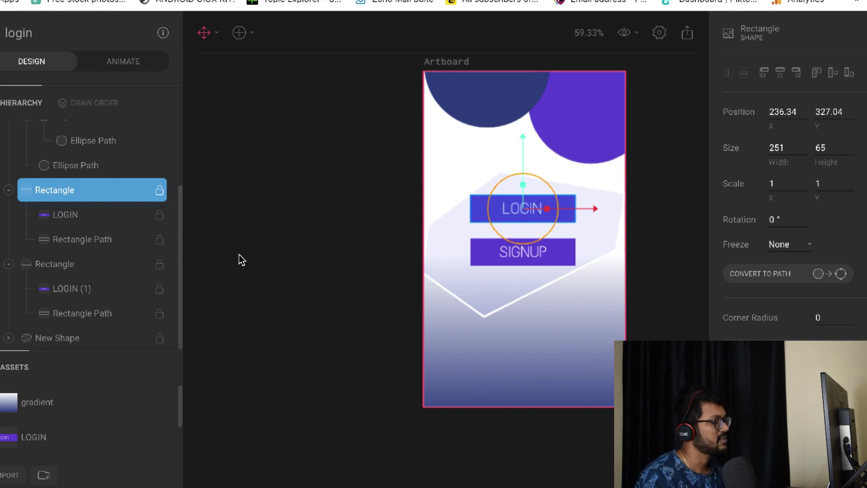
scroll(67, 232, "up", 1)
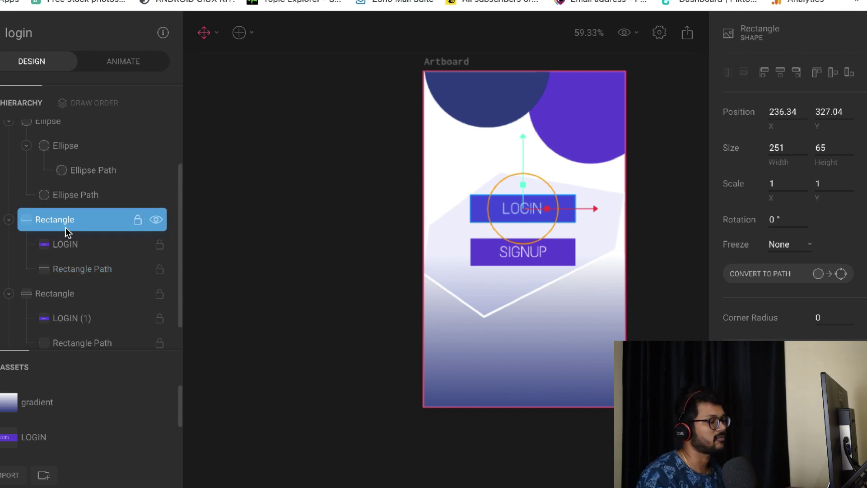
left_click(312, 234)
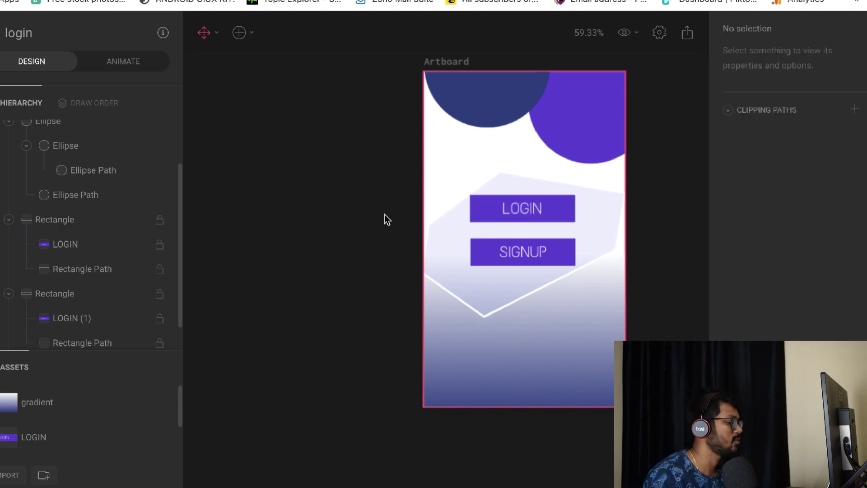
Step: Select the polygon New Shape behind the buttons, view the Pen tool among the creation tools, and close the list without drawing
scroll(73, 246, "down", 2)
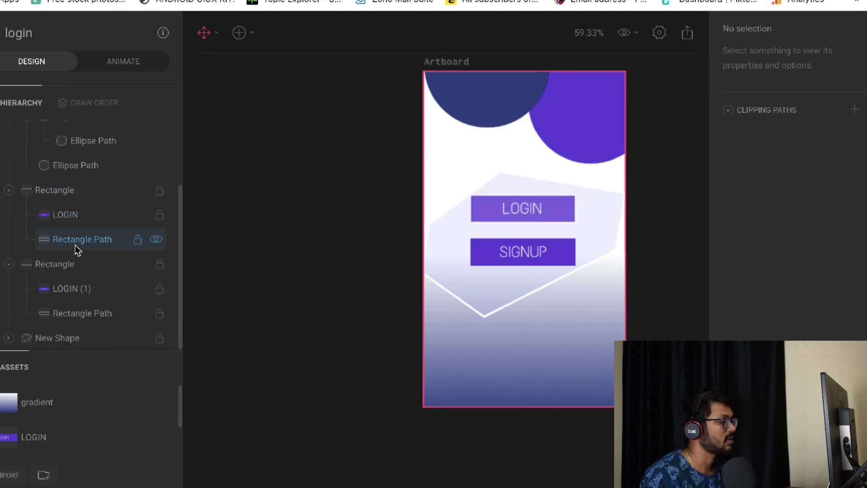
left_click(55, 347)
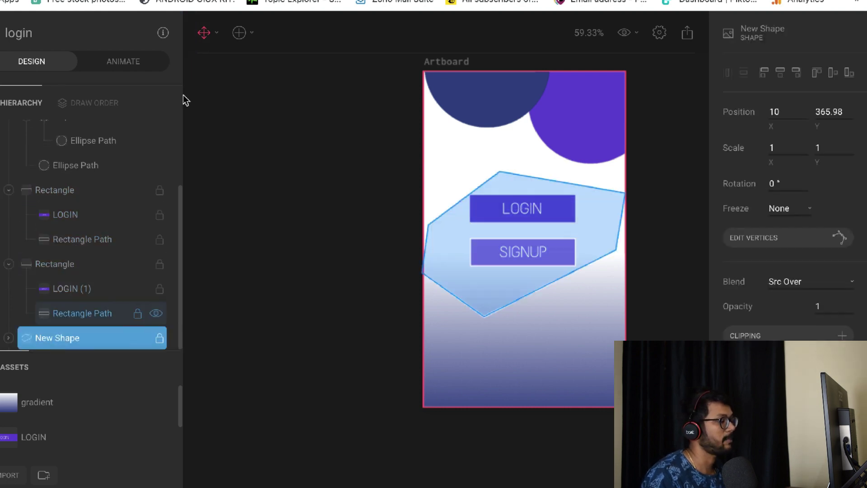
left_click(239, 33)
mouse_move(298, 81)
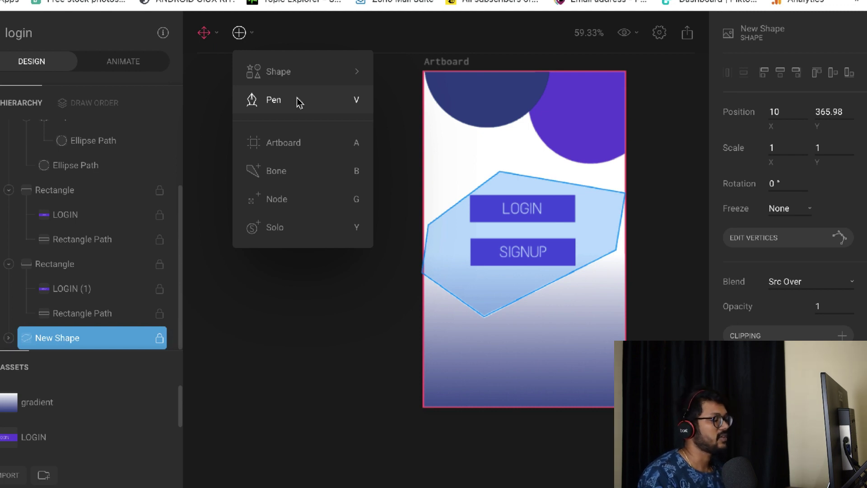
left_click(309, 392)
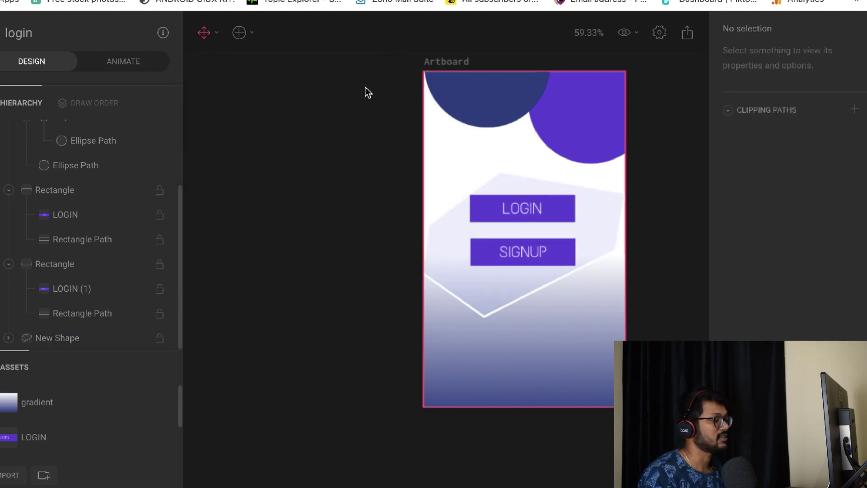
Step: Draw a closed five-point shape with the Pen tool across the artboard's left edge, and delete it
left_click(239, 33)
left_click(292, 95)
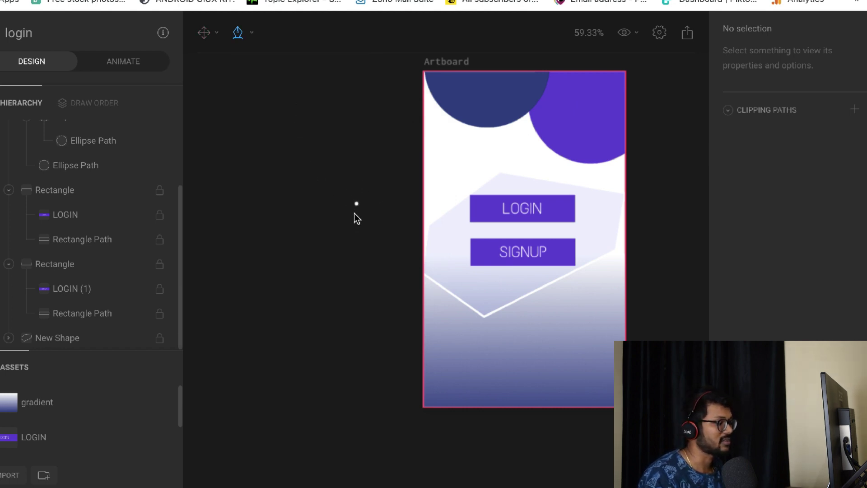
left_click(358, 199)
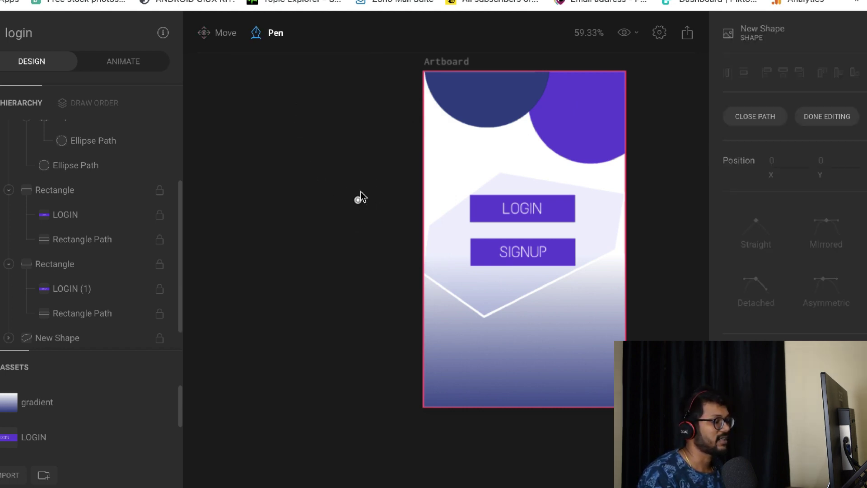
left_click(386, 145)
left_click(461, 158)
left_click(394, 230)
left_click(315, 221)
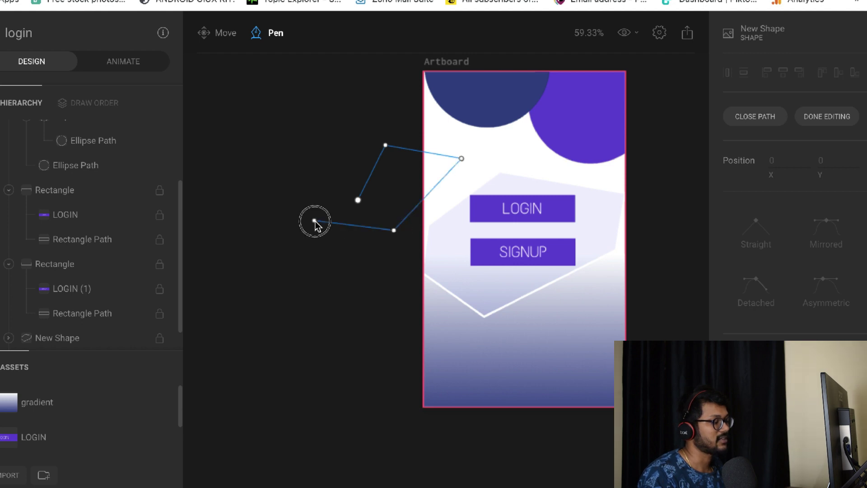
left_click(358, 201)
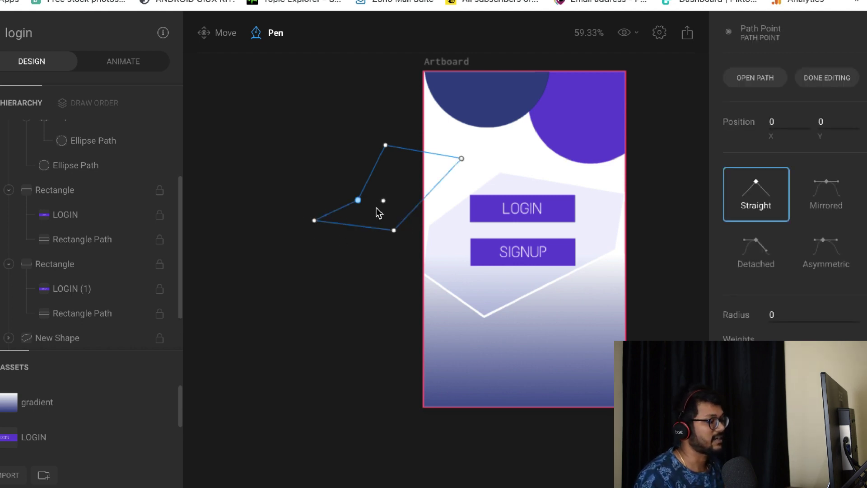
key("Escape")
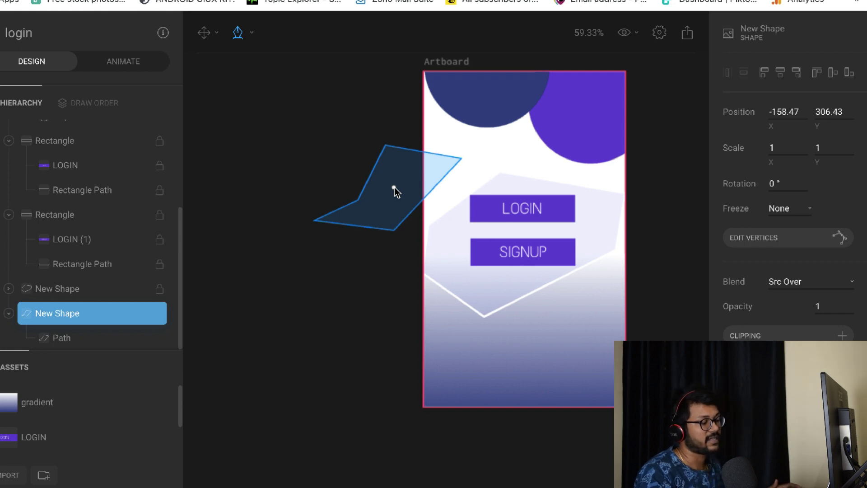
key("Delete")
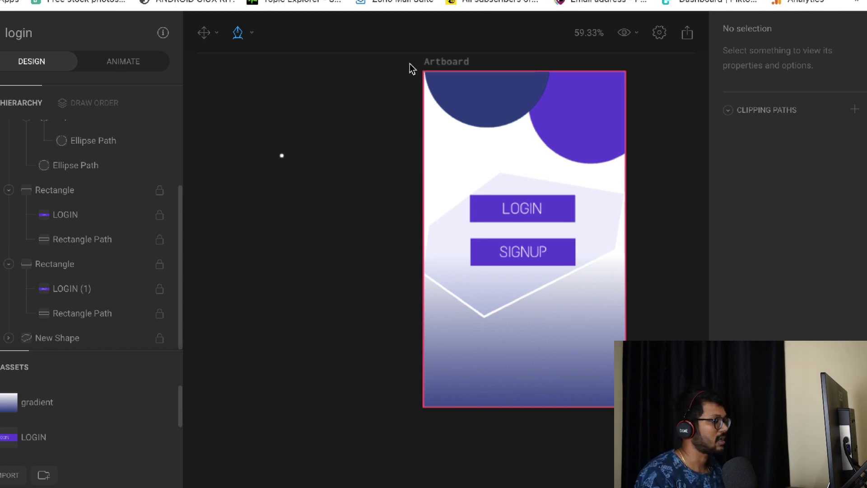
Step: Switch the login design to animation mode, open the Intro animation, and play it from the first frame
scroll(34, 165, "up", 4)
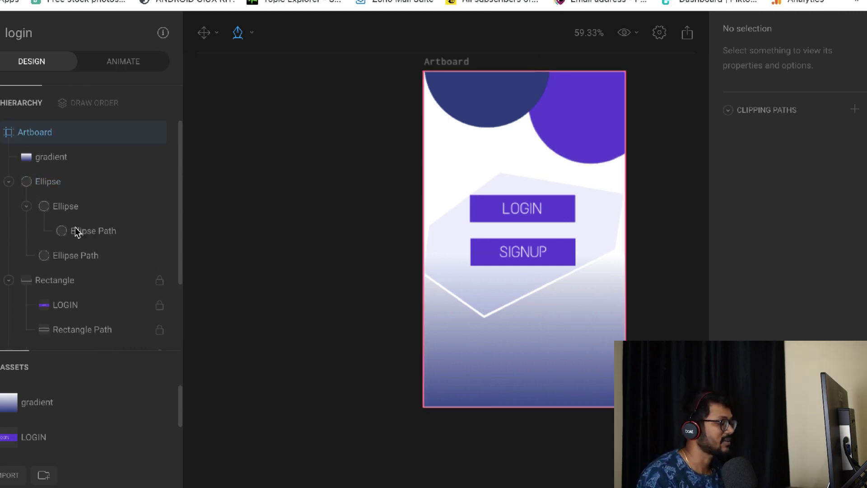
scroll(73, 231, "down", 4)
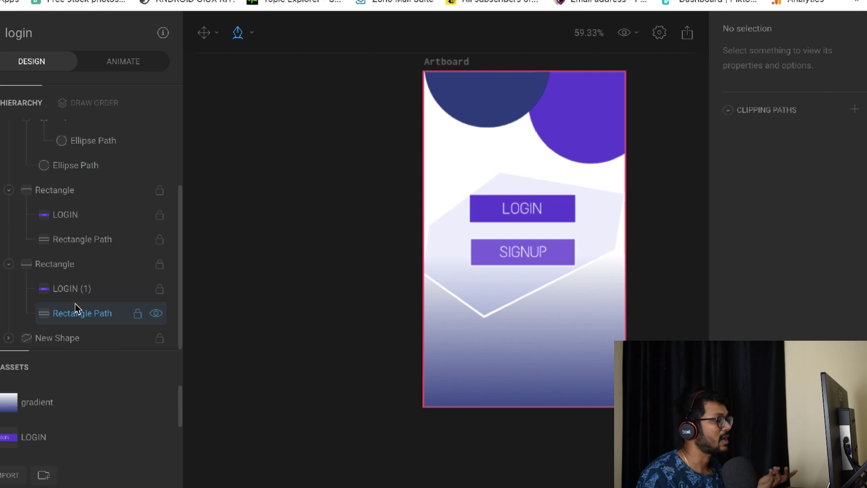
scroll(75, 304, "up", 4)
left_click(121, 62)
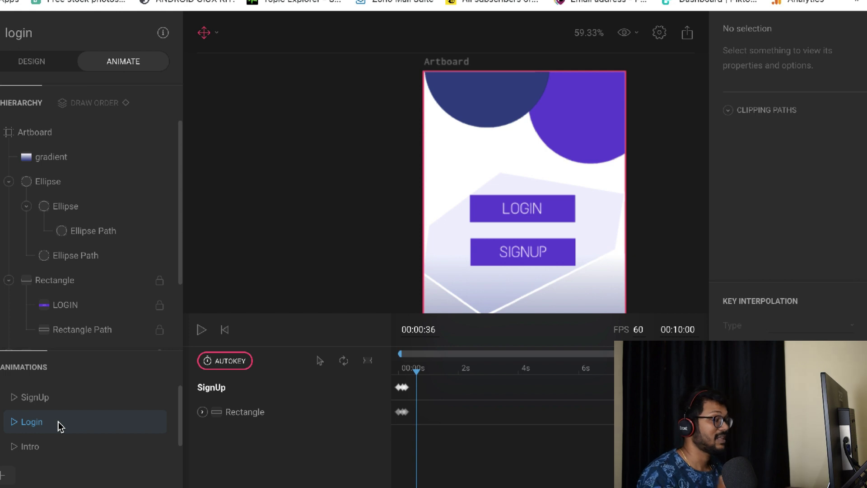
scroll(61, 426, "down", 1)
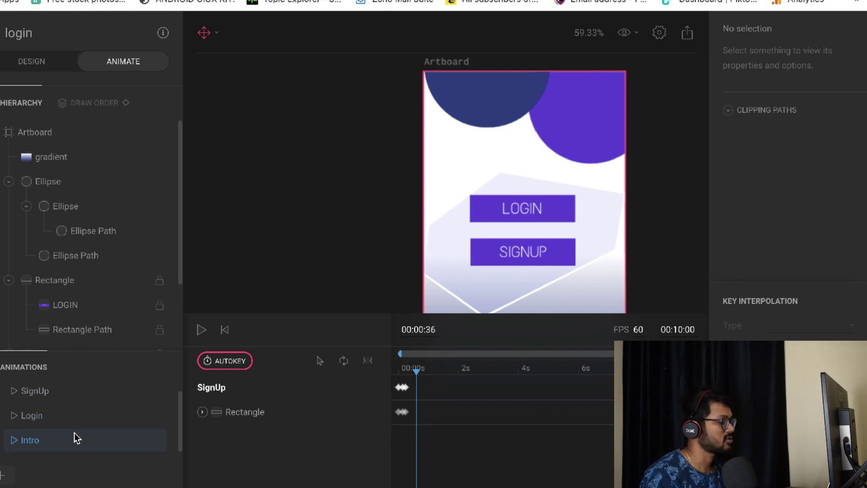
left_click(74, 436)
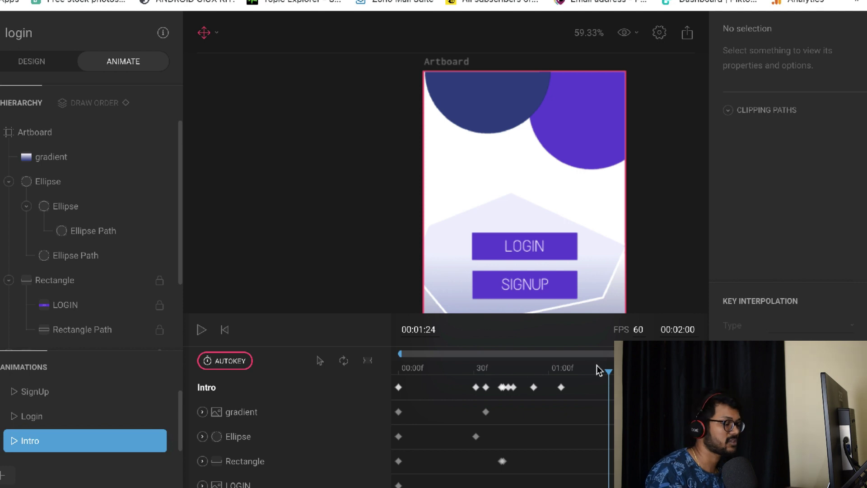
left_click(399, 368)
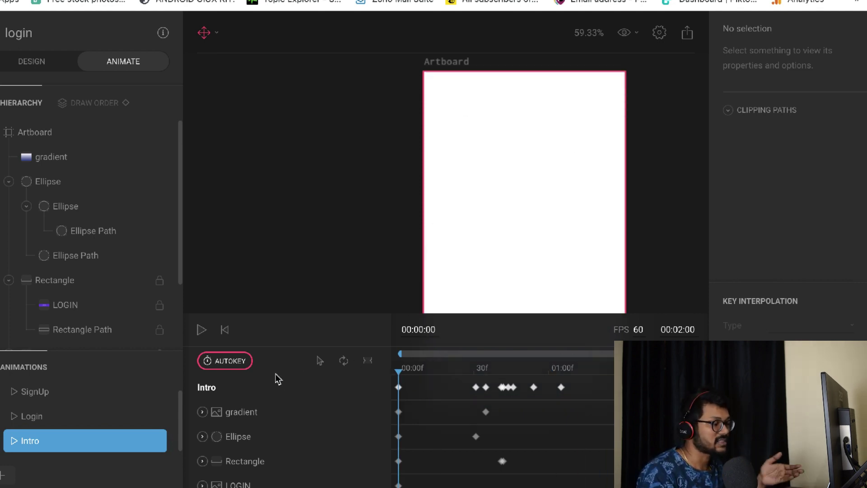
key("space")
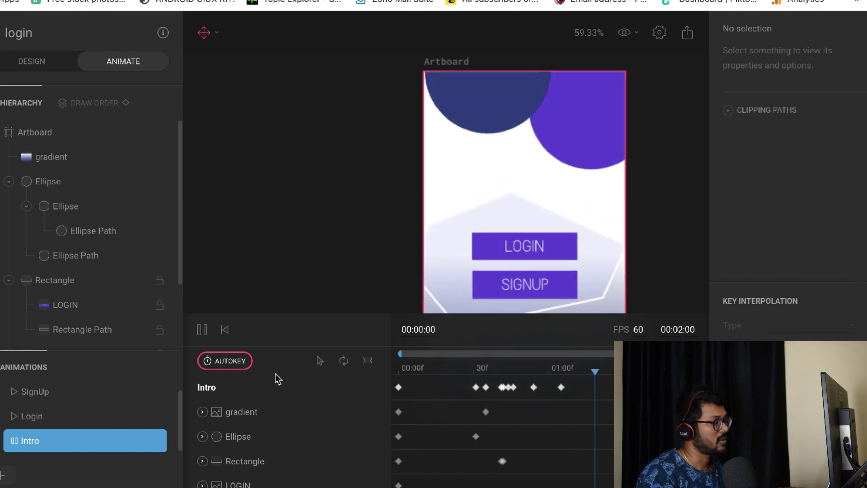
Step: Select the Artboard and replay the Intro animation with the whole artboard in view
left_click(31, 131)
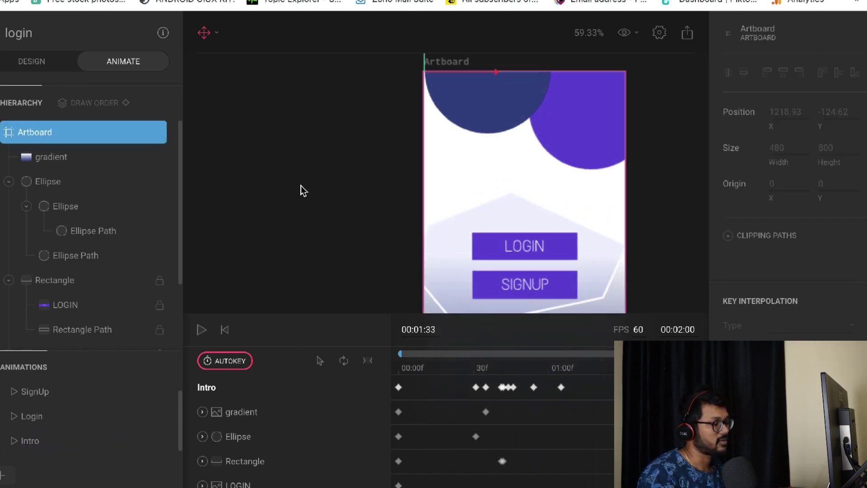
left_click_drag(300, 190, 242, 124)
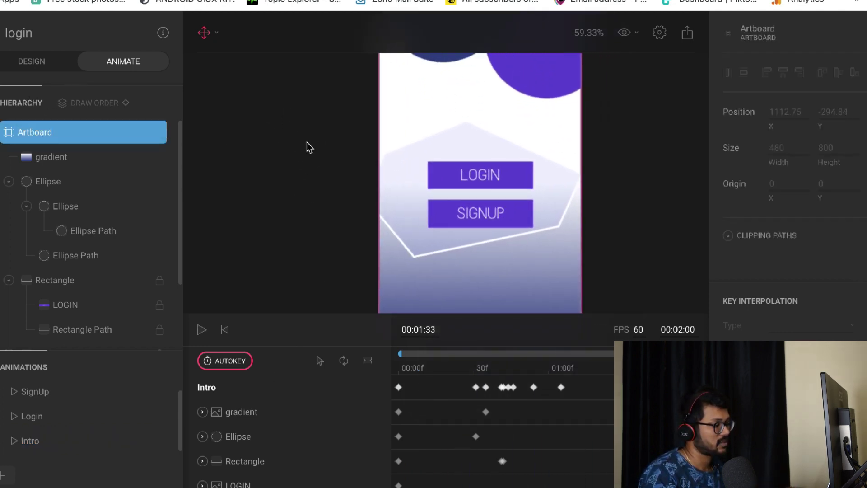
scroll(306, 142, "down", 3)
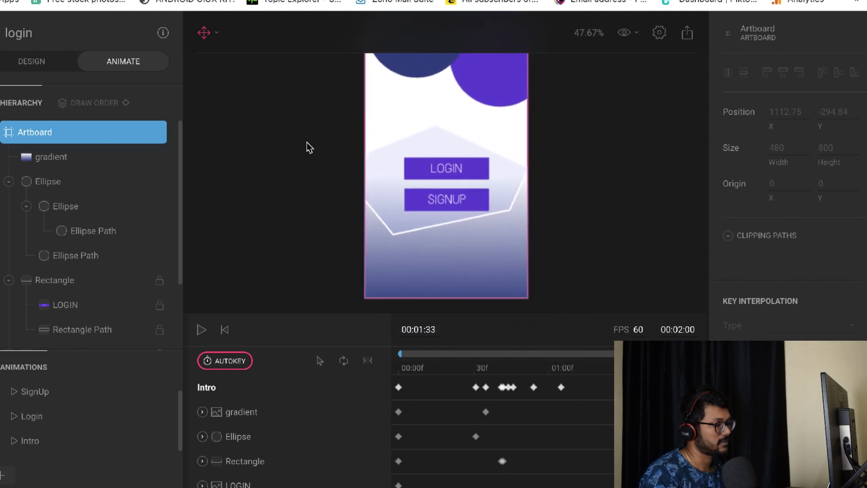
left_click_drag(307, 143, 354, 196)
scroll(350, 184, "down", 2)
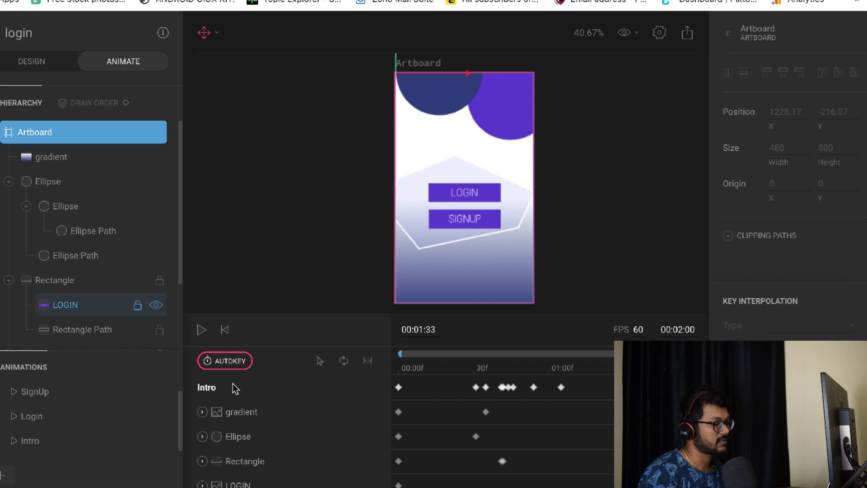
key("space")
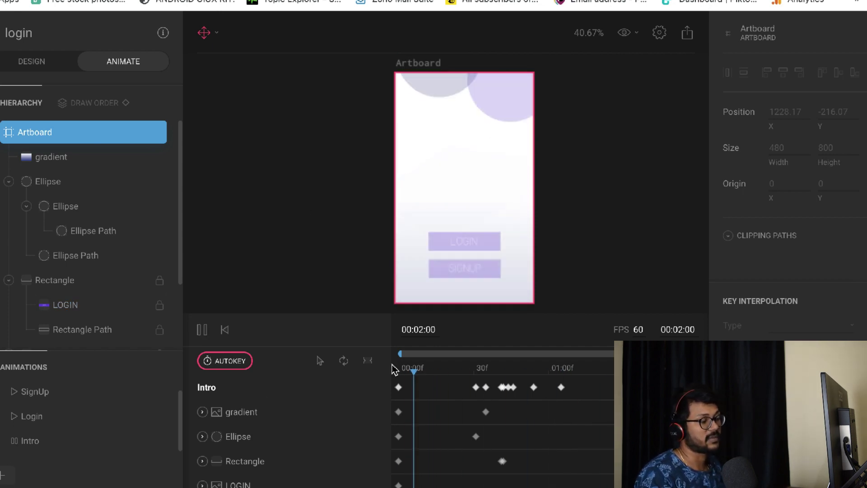
key("space")
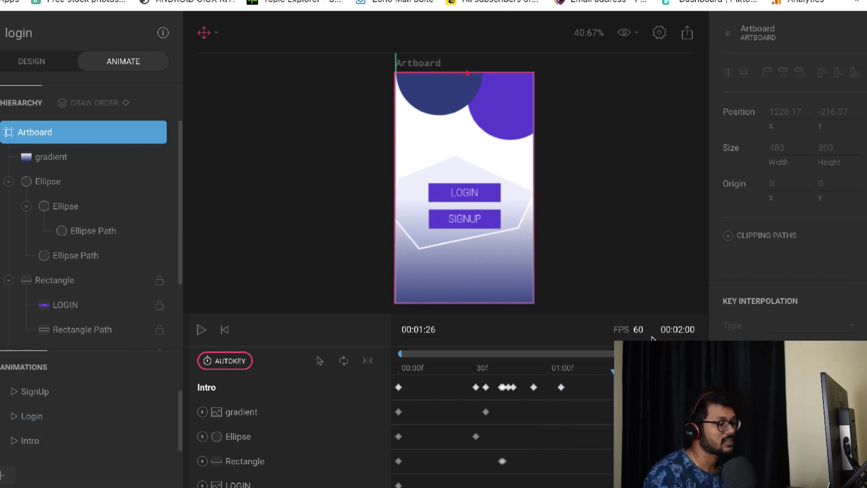
Step: Return to the Intro animation's first frame and inspect the outer Ellipse and the gradient image by selecting each
left_click(368, 360)
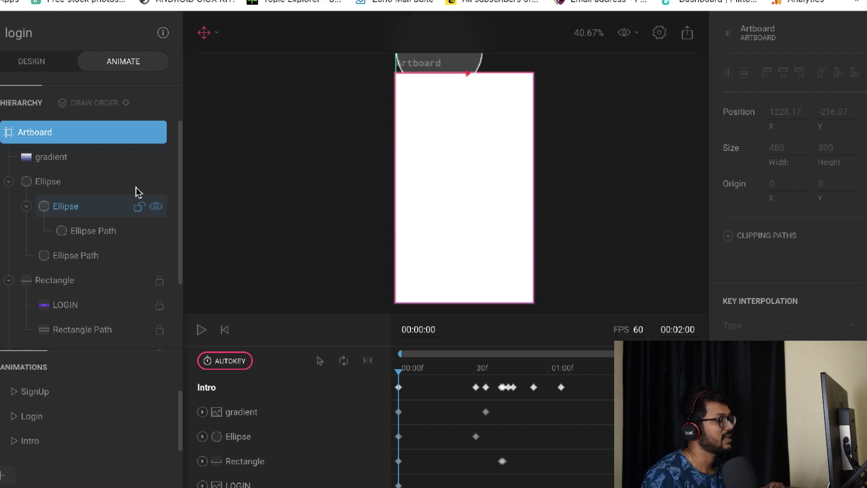
left_click(86, 181)
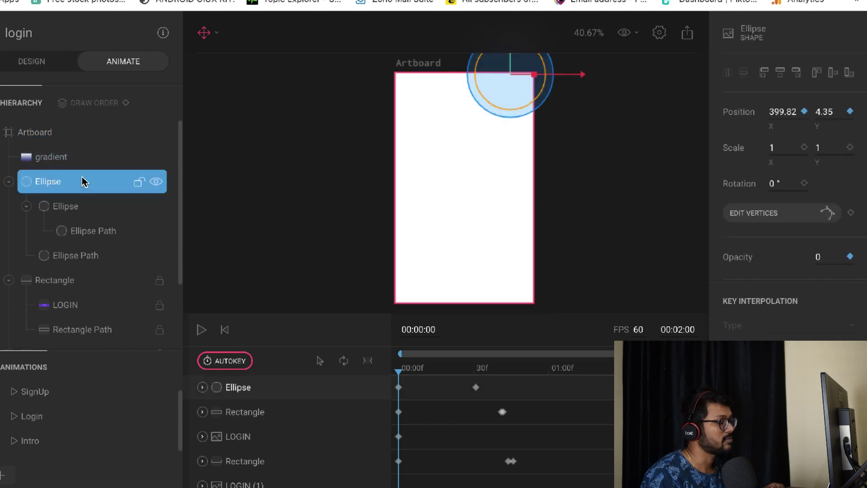
scroll(91, 323, "down", 1)
scroll(88, 312, "up", 1)
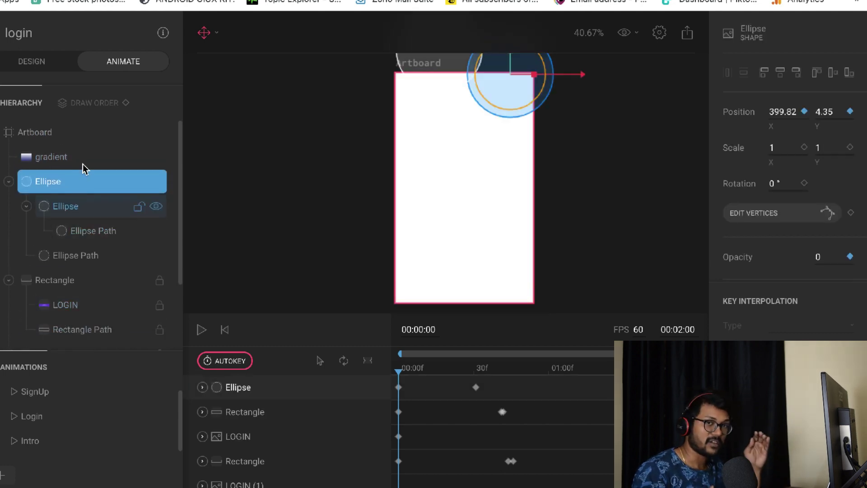
left_click(86, 158)
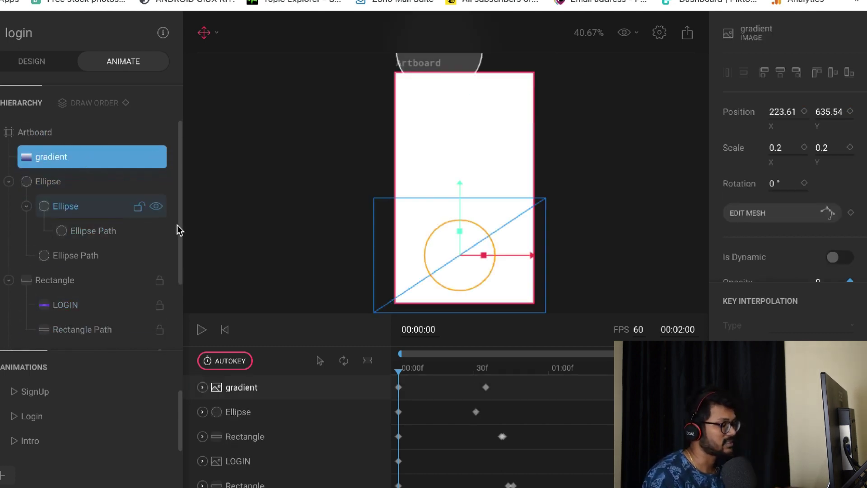
Step: Clear the selection, play the Intro animation, and return the playhead to the first frame
left_click(299, 206)
key("space")
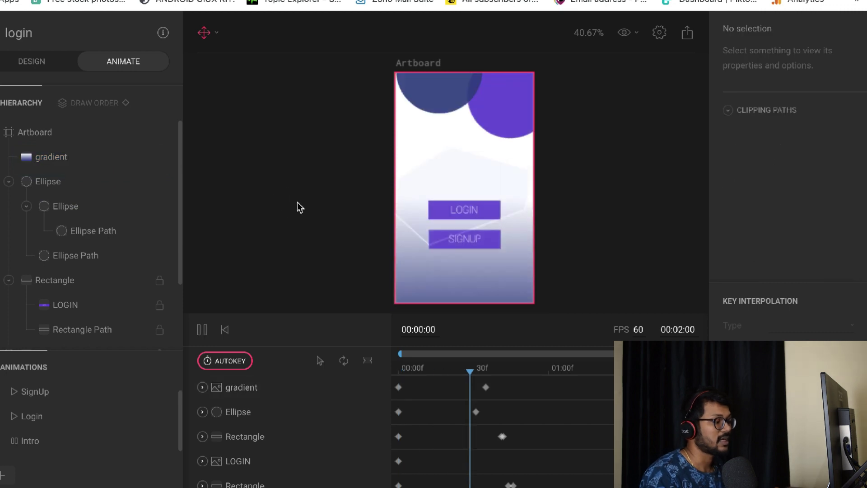
key("space")
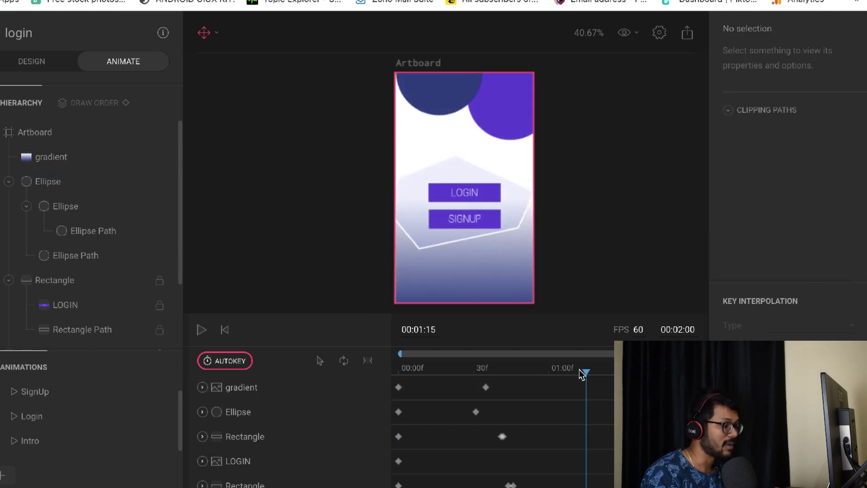
left_click_drag(586, 372, 337, 361)
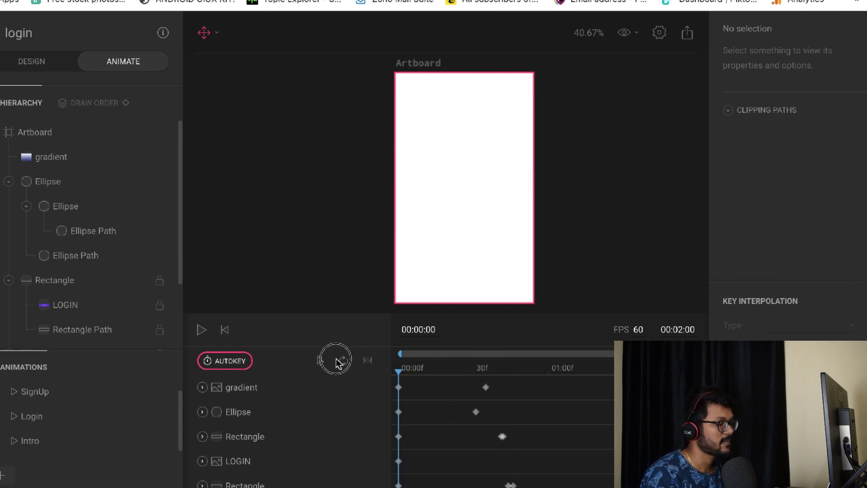
Step: Select the gradient's first keyframe and examine the gradient image's keyed opacity among its properties
left_click(399, 388)
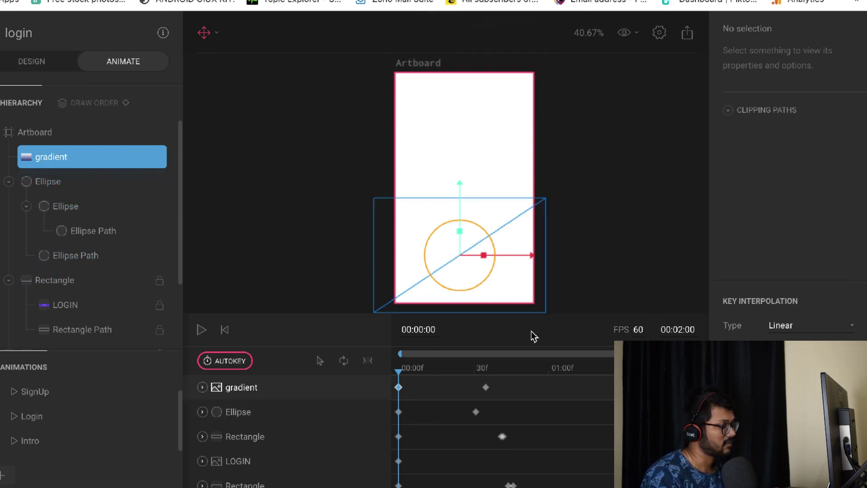
left_click(88, 166)
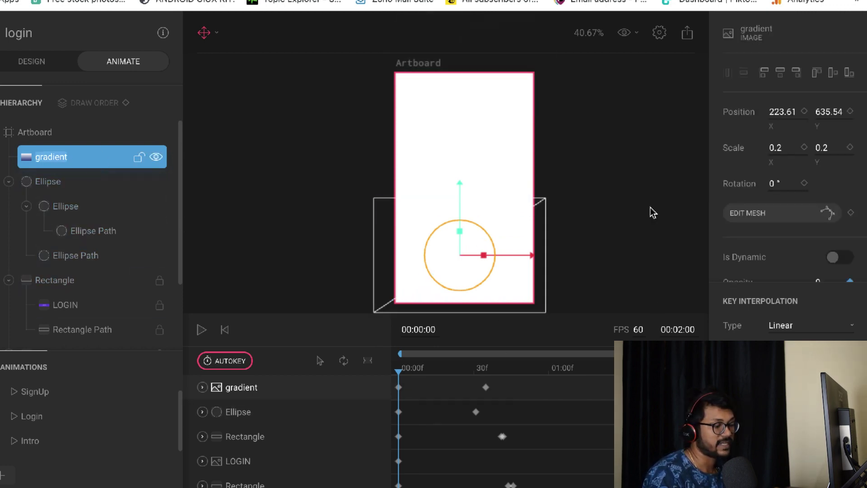
scroll(788, 216, "down", 3)
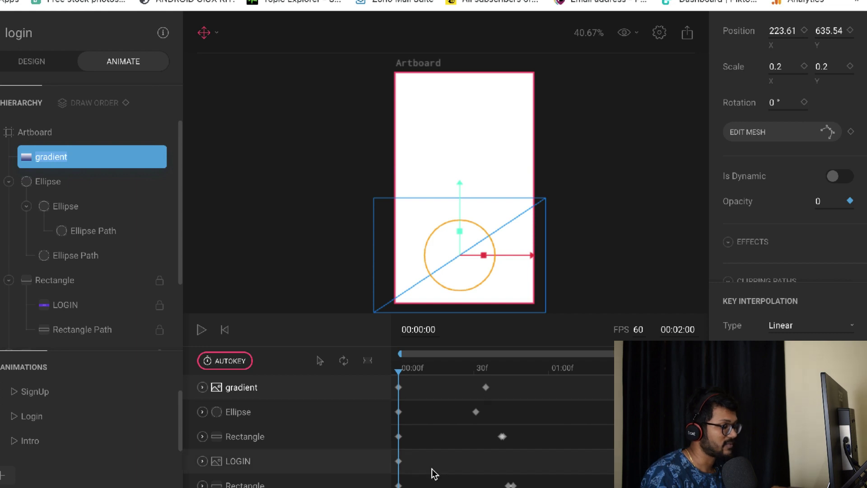
Step: Select the Ellipse track and compare its position and opacity at the first frame, frame 47 and frame 32
left_click(346, 410)
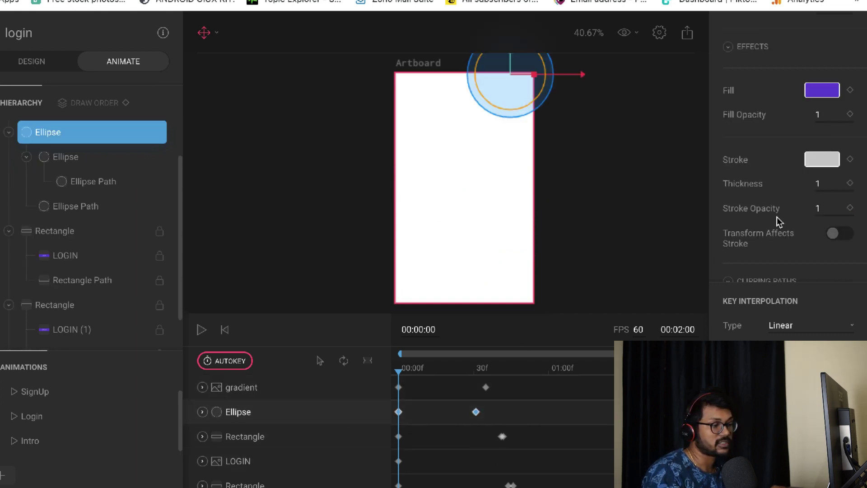
scroll(779, 222, "up", 5)
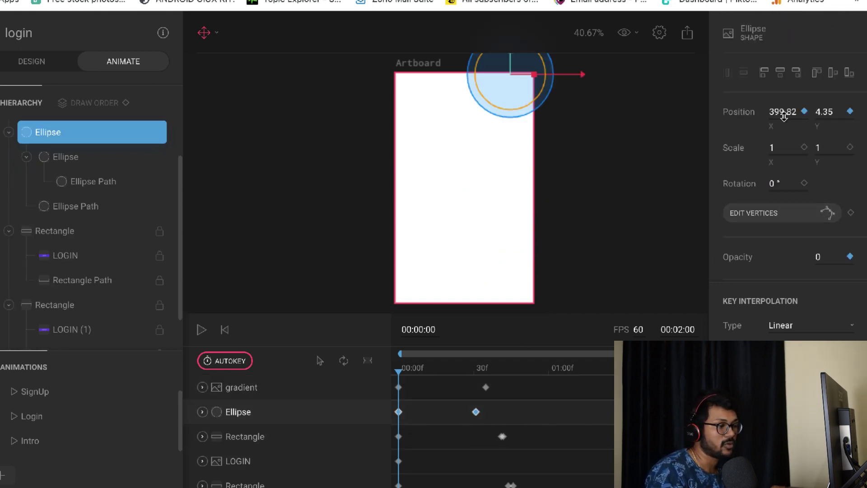
key("space")
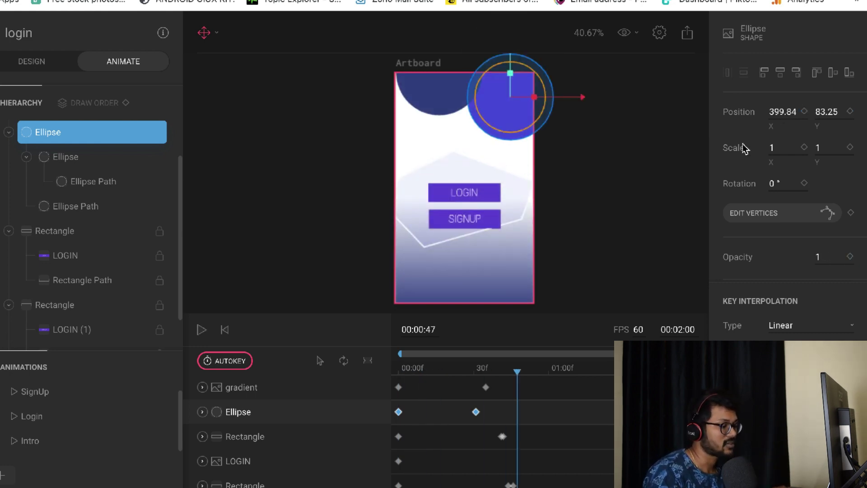
left_click_drag(517, 371, 480, 376)
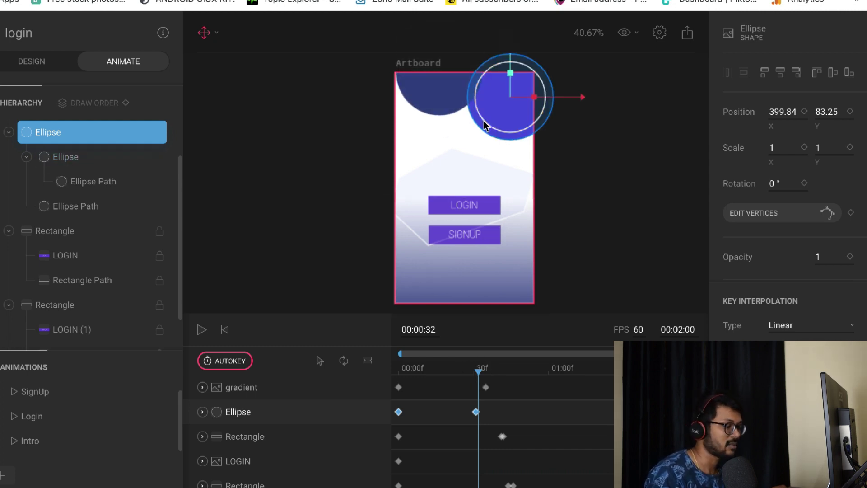
left_click_drag(479, 370, 396, 364)
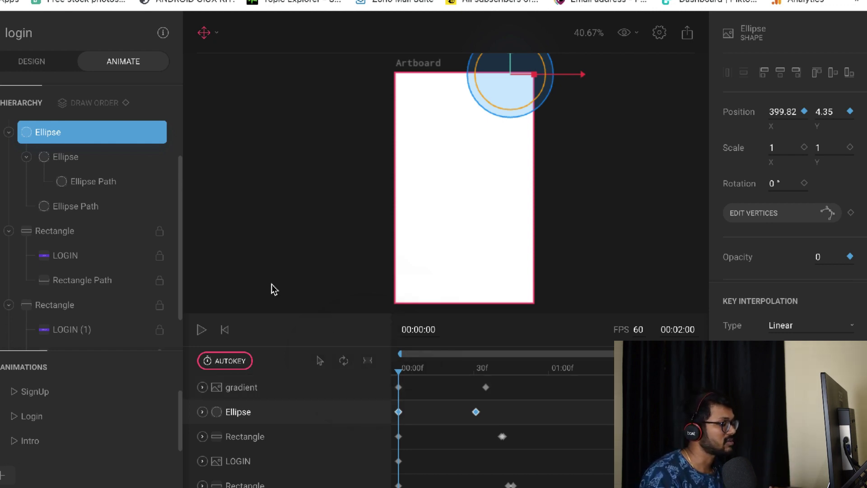
Step: Compare the first-frame position, size and opacity of the LOGIN and SIGNUP button rectangles by selecting each in turn
left_click(67, 234)
left_click(68, 310)
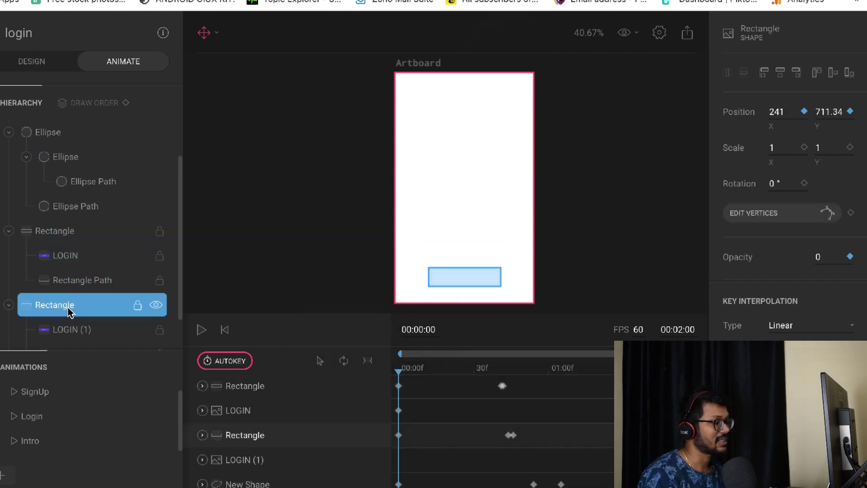
left_click(77, 237)
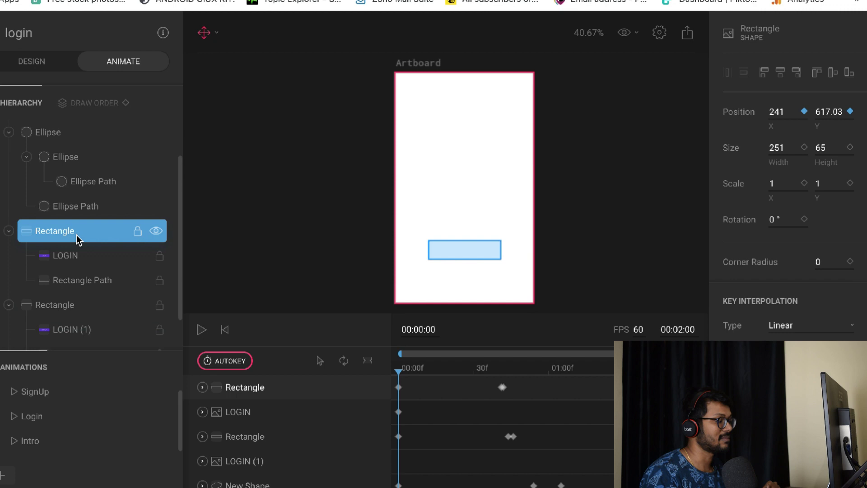
left_click(96, 311)
left_click(85, 237)
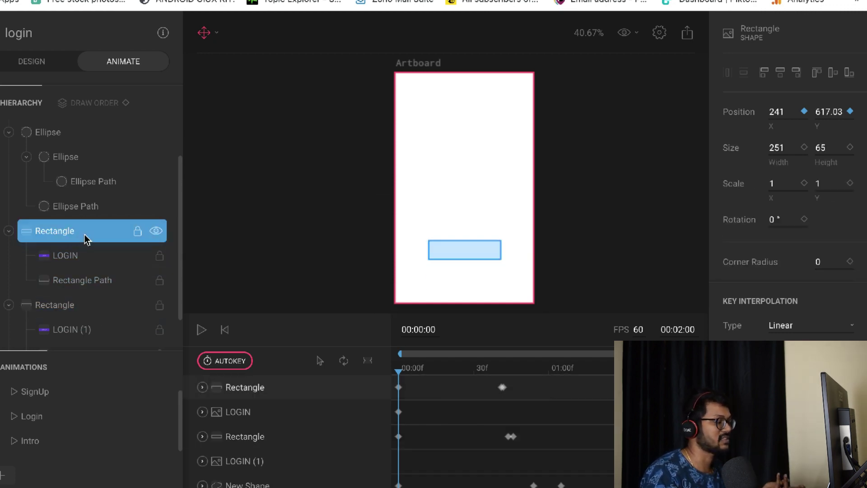
left_click(72, 303)
left_click(84, 238)
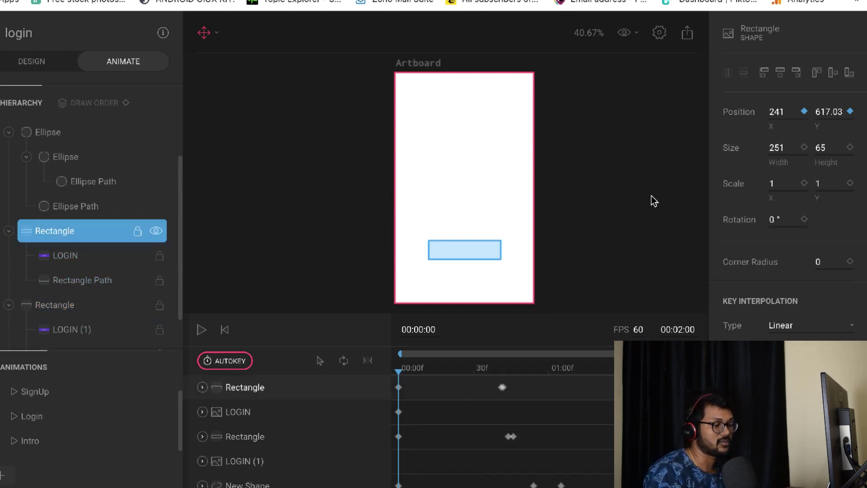
scroll(767, 240, "down", 2)
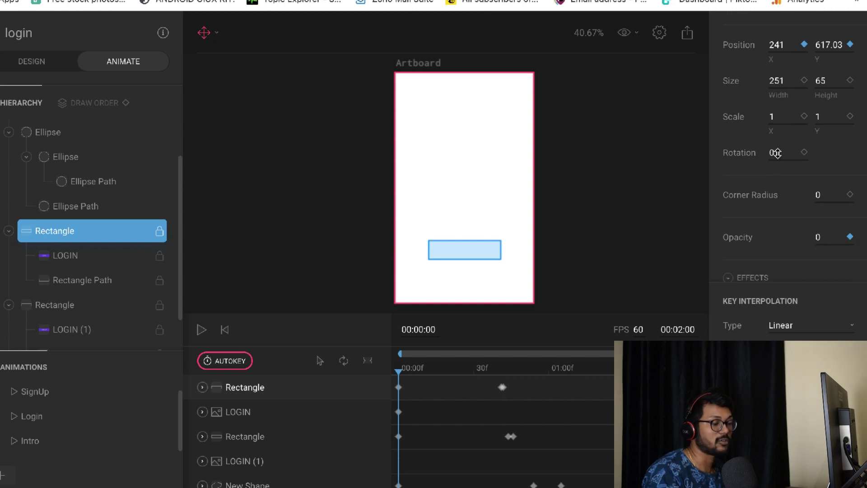
scroll(776, 154, "up", 2)
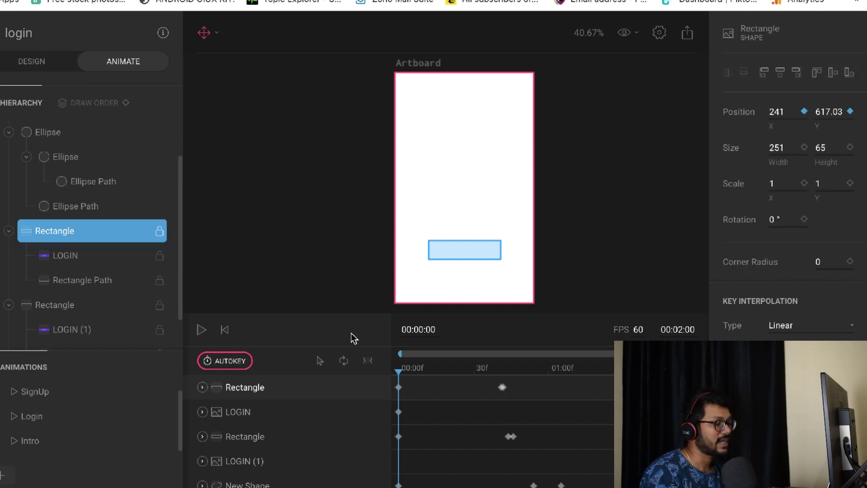
Step: Play the Intro animation, stop it, and scrub back to frame 17 to watch the LOGIN rectangle's movement
key("space")
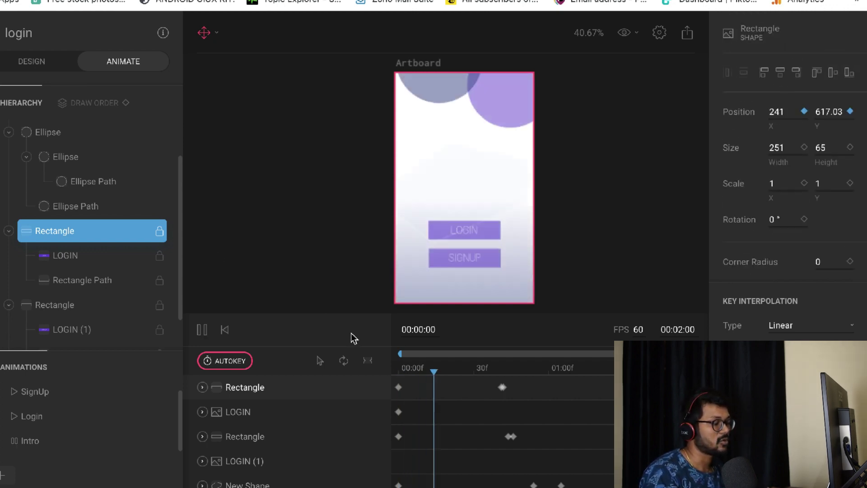
key("space")
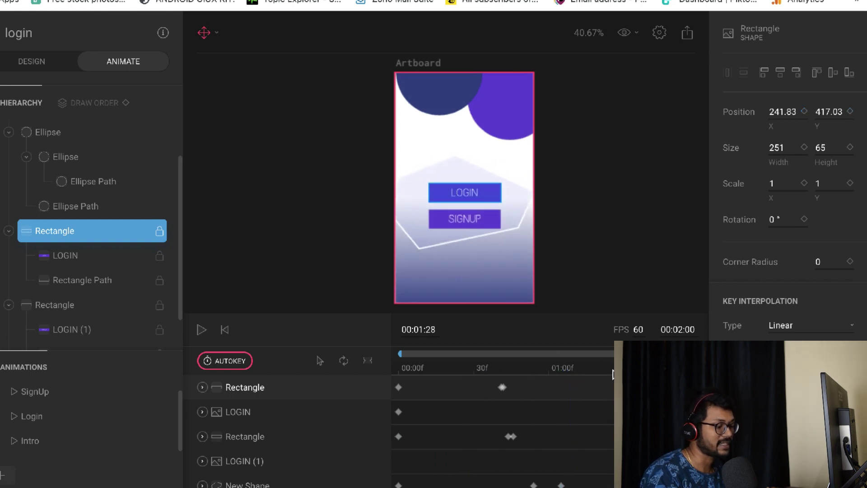
left_click_drag(609, 370, 442, 388)
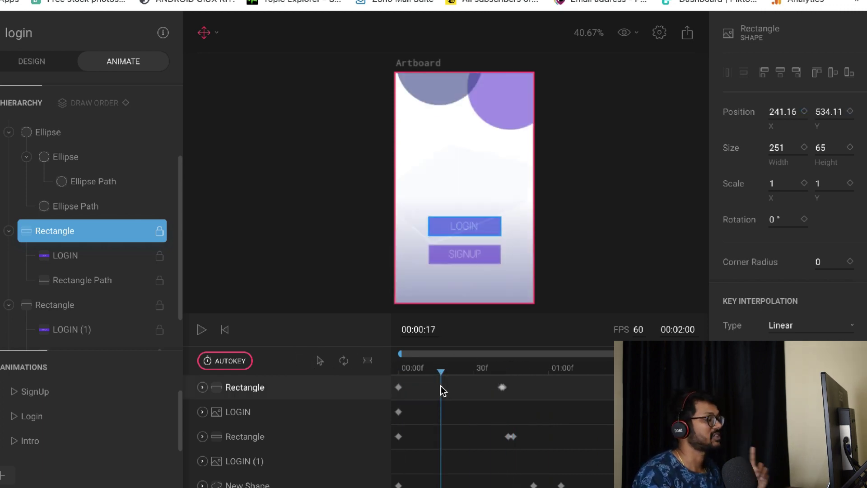
Step: Select New Shape, play the Intro animation in stretches to examine its rotation and opacity, and return to the first frame
scroll(85, 225, "down", 1)
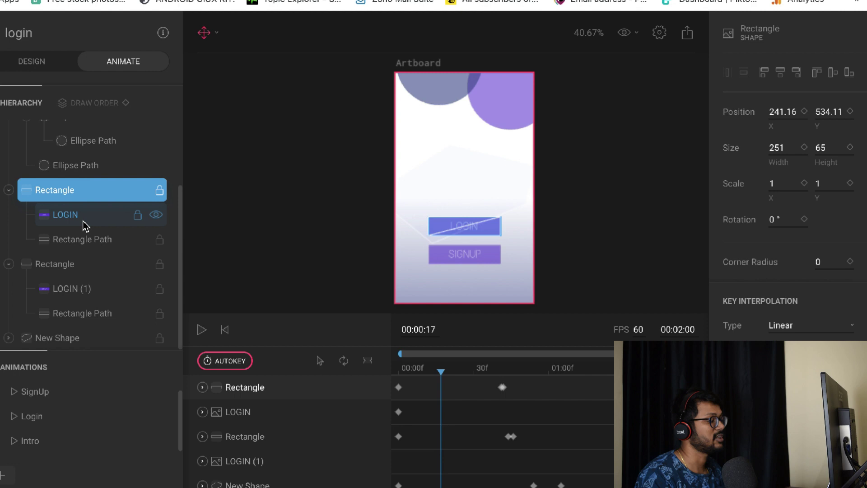
left_click(62, 340)
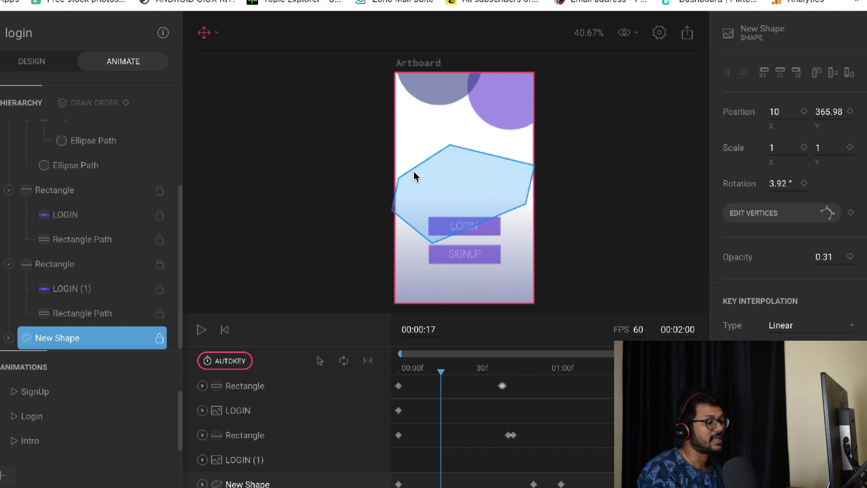
key("space")
key("space")
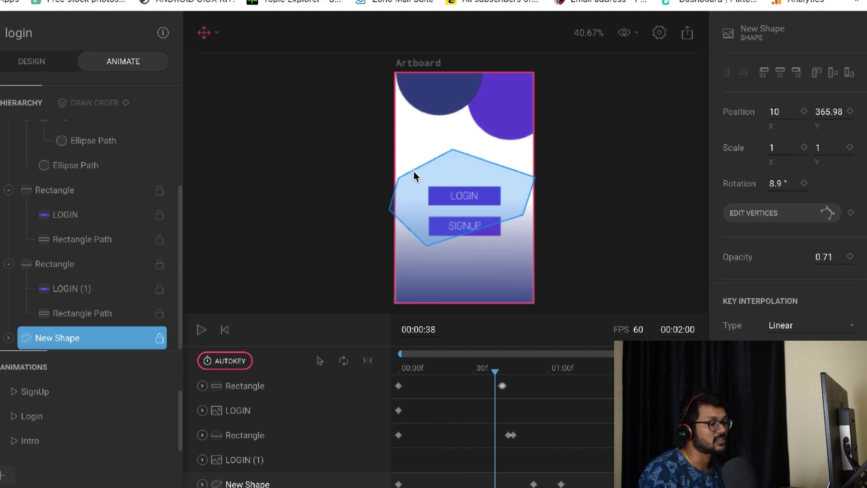
key("space")
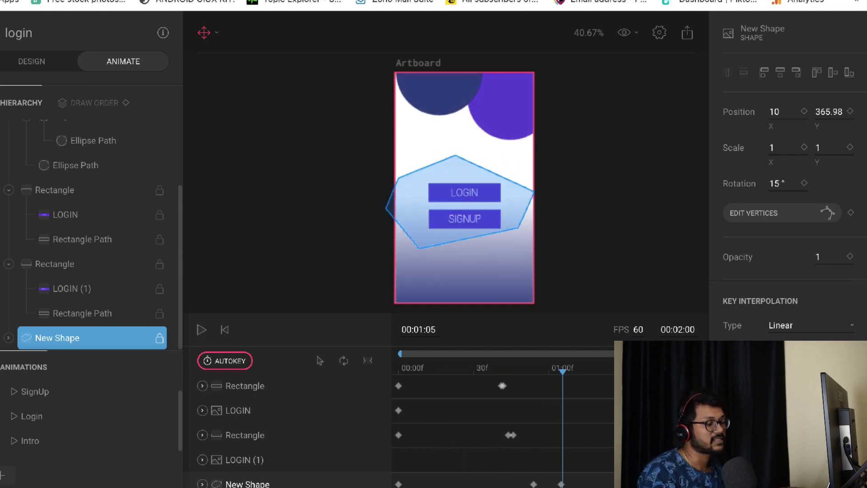
key("space")
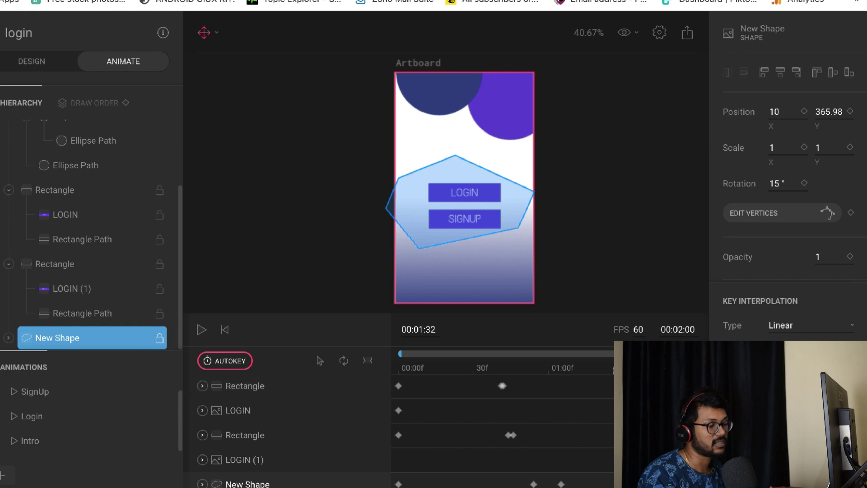
left_click_drag(486, 357, 624, 370)
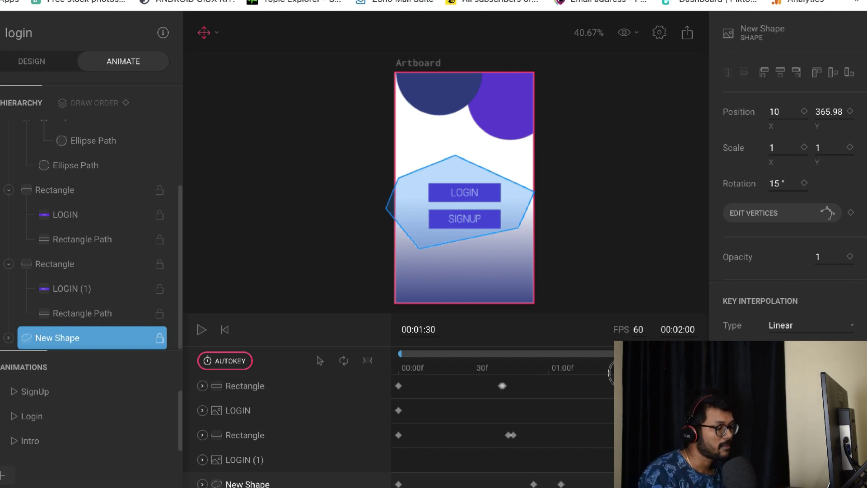
left_click_drag(625, 373, 320, 362)
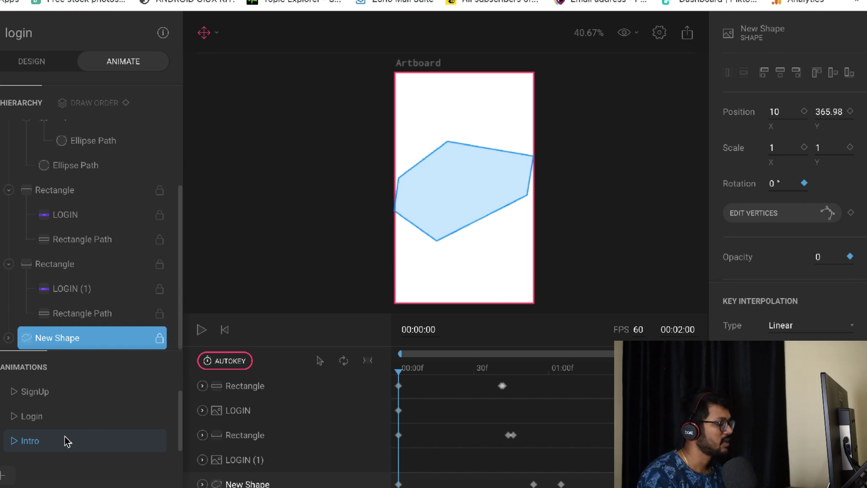
Step: Open the Login animation, play it, rewind to the first frame and play its opening frames again
left_click(2, 418)
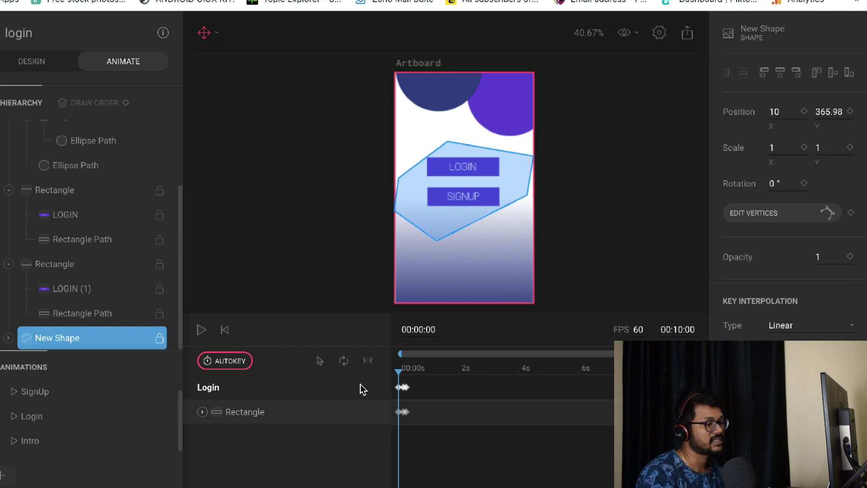
key("space")
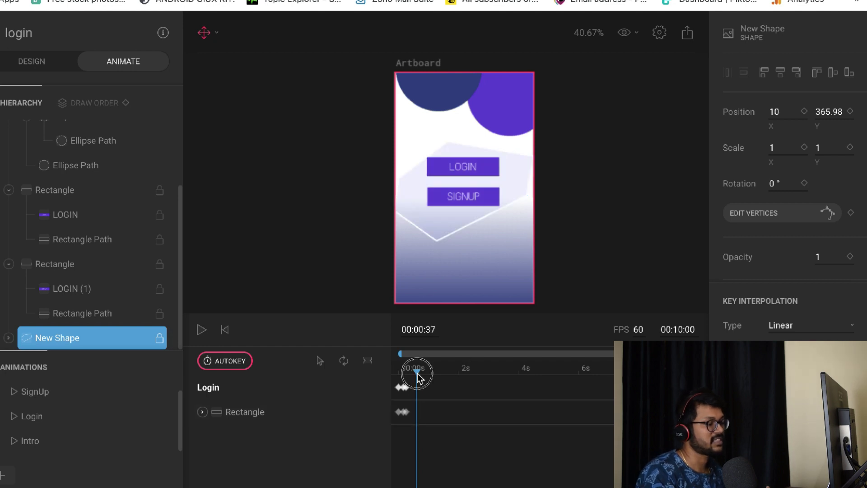
left_click_drag(417, 374, 391, 378)
key("space")
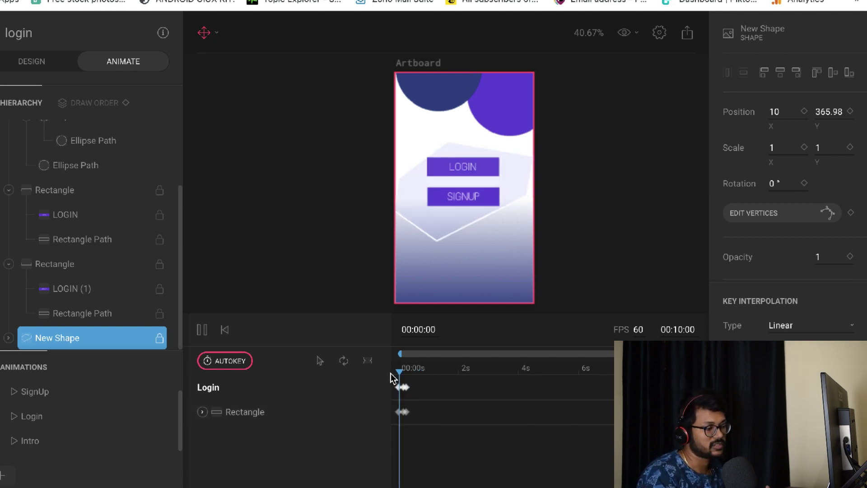
key("space")
Step: Select the LOGIN button's rectangle and scrub between frames 14 and 22 to examine its opacity in the Login animation
scroll(793, 246, "down", 5)
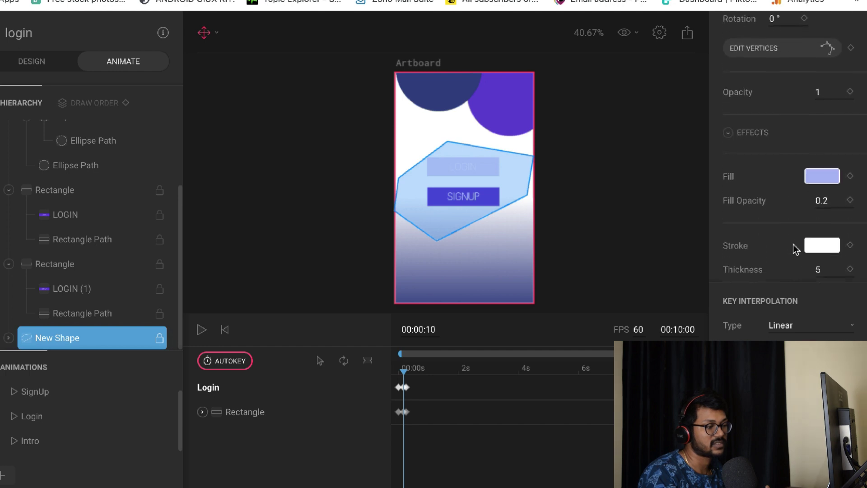
scroll(809, 176, "up", 3)
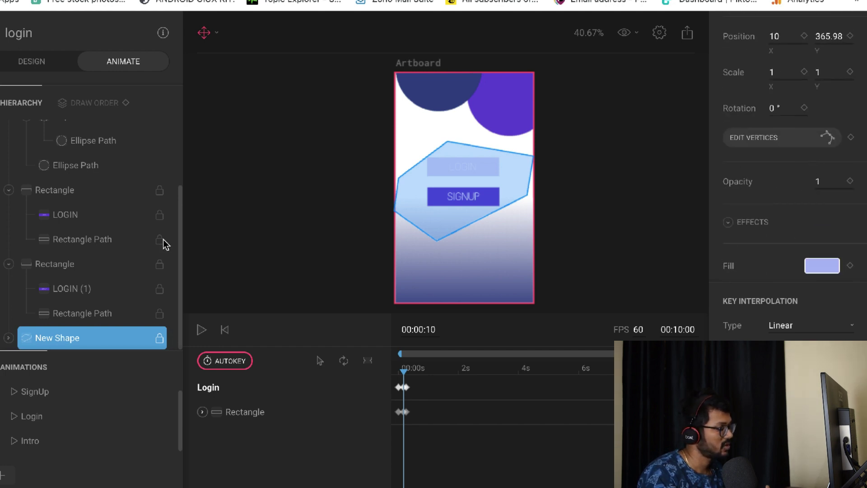
left_click(86, 191)
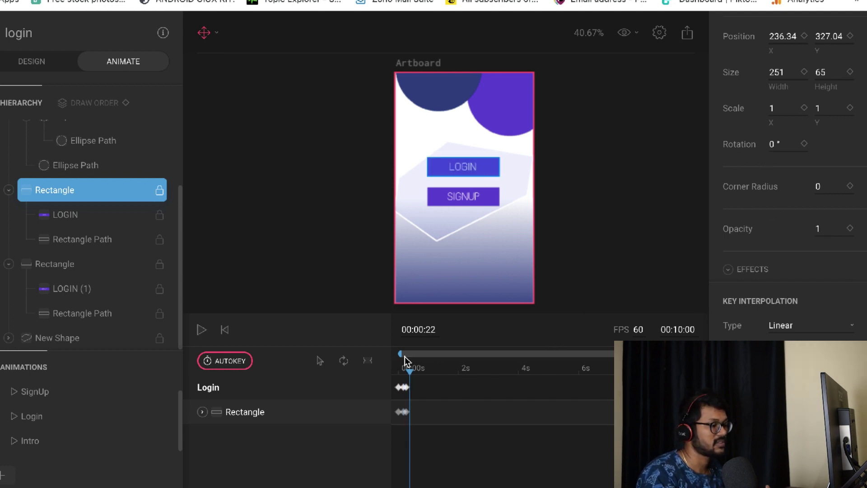
mouse_move(409, 372)
left_mouse_down()
mouse_move(368, 372)
mouse_move(406, 373)
left_mouse_up()
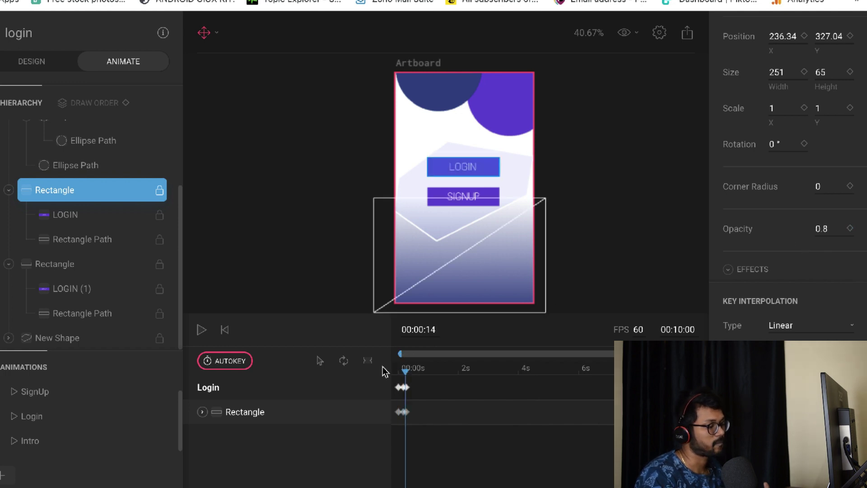
left_click(408, 372)
left_click_drag(409, 377, 411, 378)
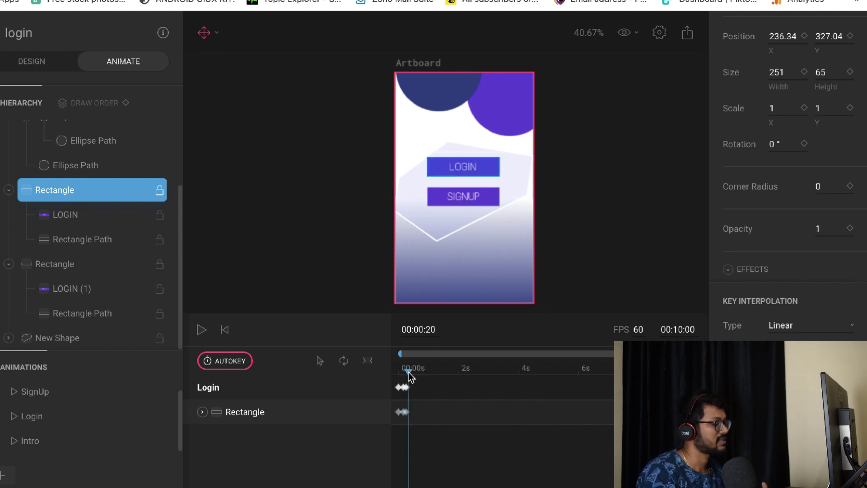
Step: Open the SignUp animation and scrub its opening frames, stopping at frame 14
left_click(27, 392)
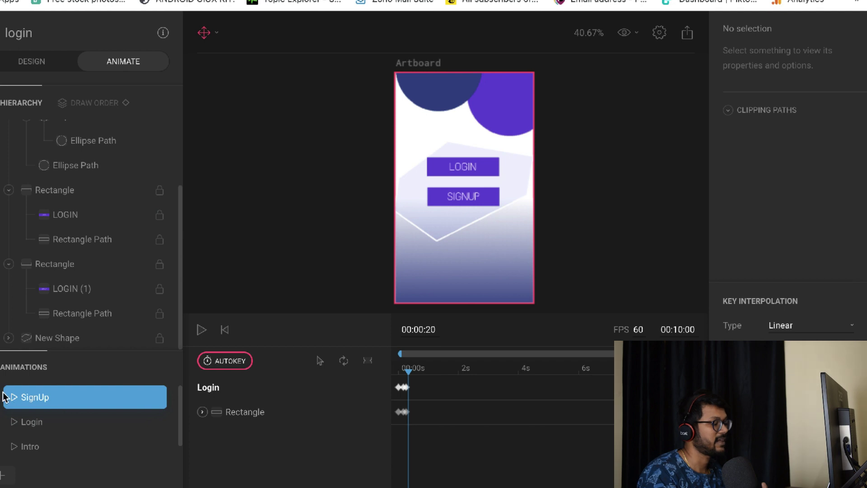
mouse_move(416, 379)
left_mouse_down()
mouse_move(387, 374)
mouse_move(406, 380)
left_mouse_up()
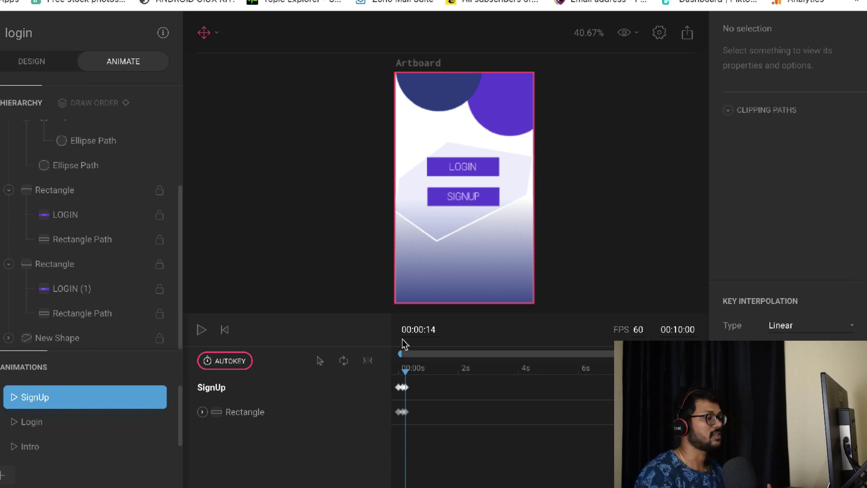
Step: Open the Export settings, review the format options, and close them without exporting
left_click(687, 36)
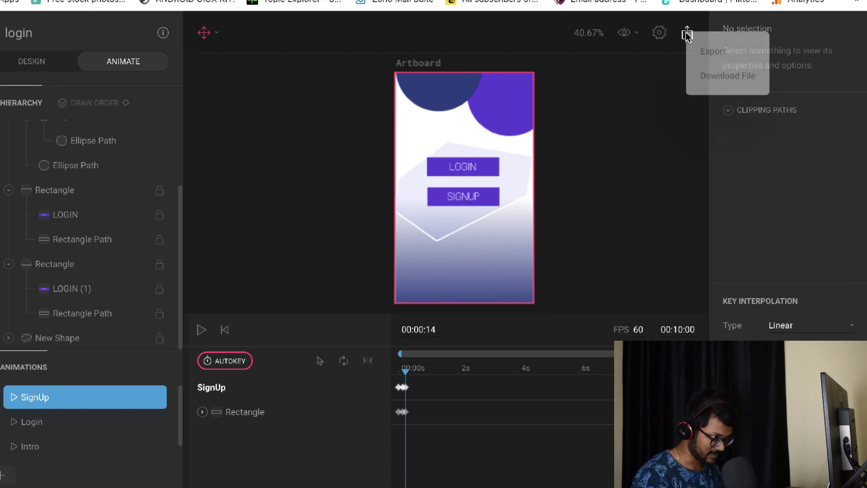
left_click(709, 54)
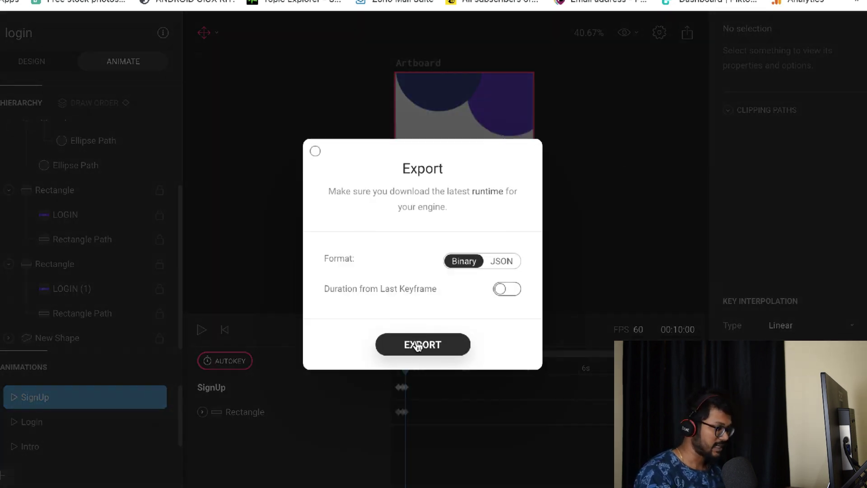
left_click(315, 150)
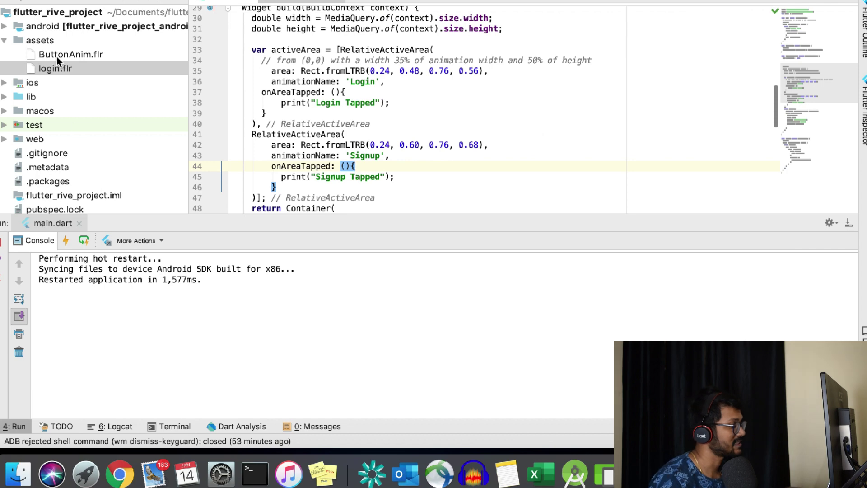
Step: Delete the ButtonAnim.flr file from the Flutter project's assets folder
left_click(55, 42)
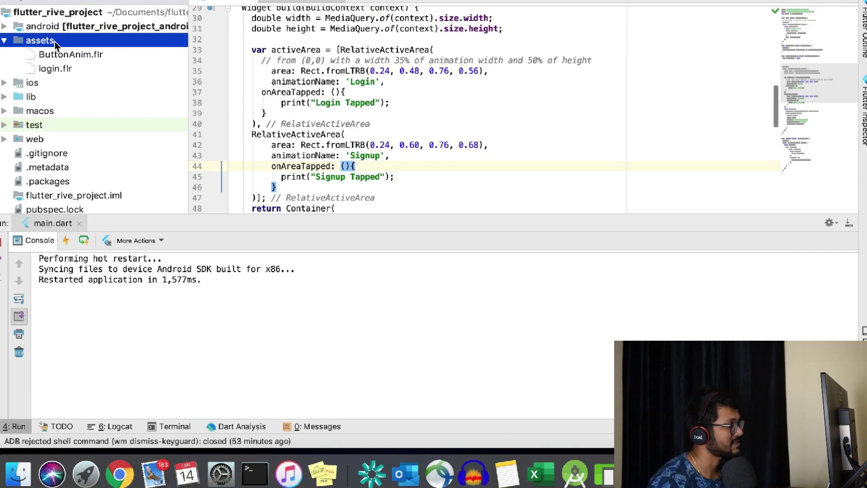
left_click(54, 67)
left_click(71, 58)
right_click(71, 58)
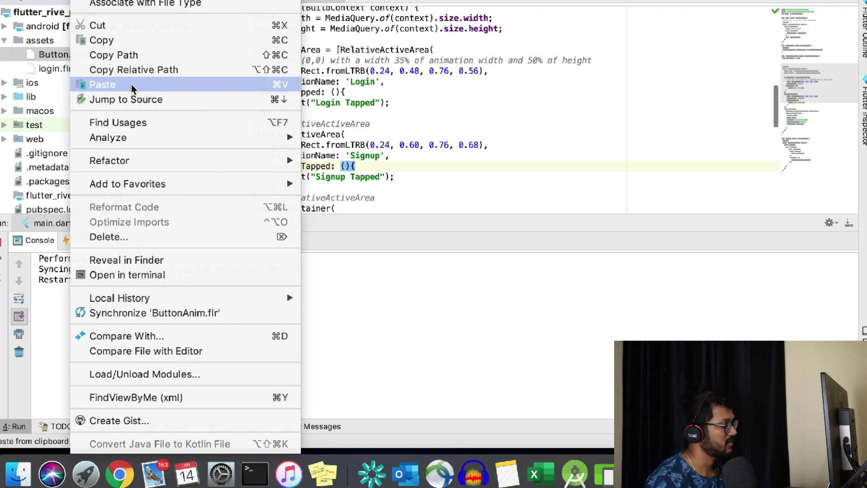
left_click(141, 238)
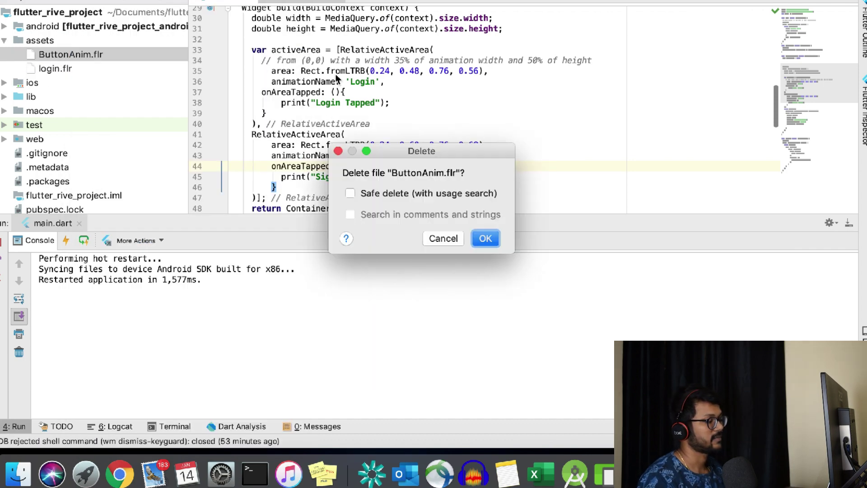
left_click(477, 231)
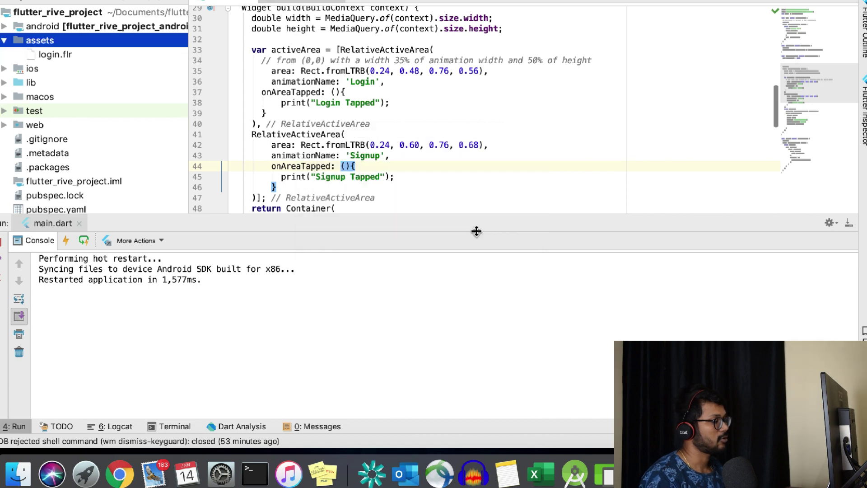
Step: Open pubspec.yaml and examine the smart_flare entry in its dependencies section
left_click(302, 1)
scroll(358, 140, "up", 14)
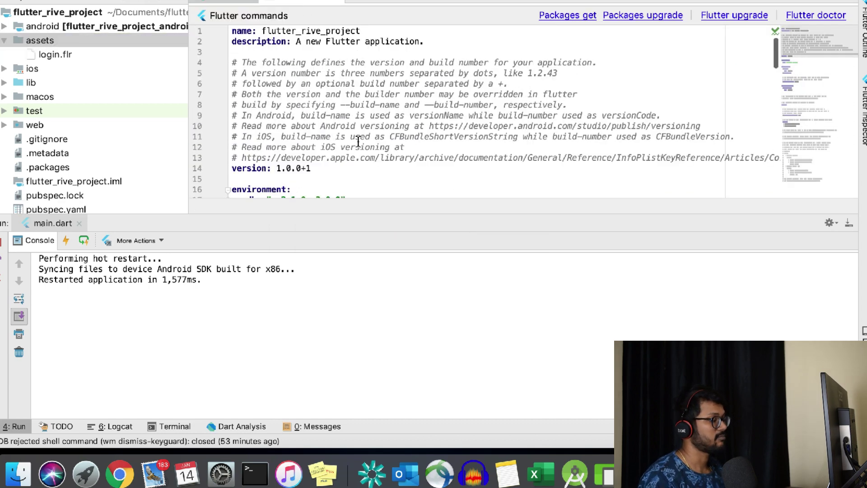
scroll(358, 141, "down", 4)
scroll(358, 141, "down", 4)
scroll(358, 142, "up", 3)
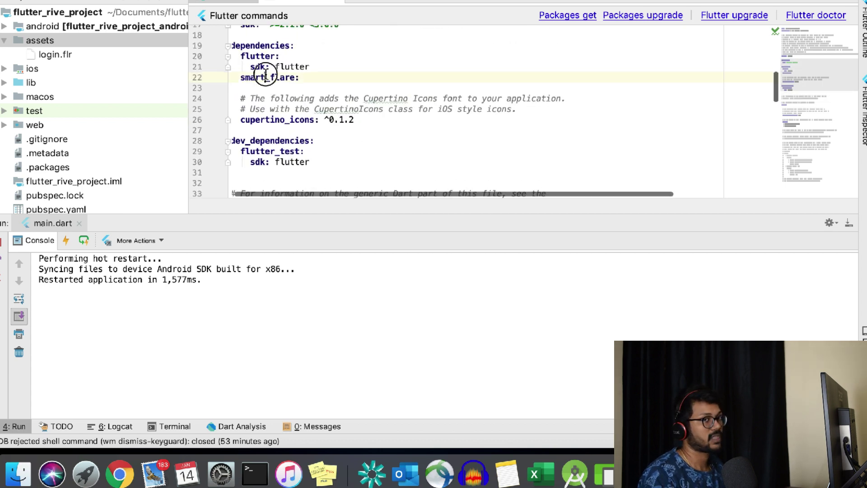
Step: Highlight the smart_flare dependency name in pubspec.yaml for inspection
double_click(267, 78)
left_click(311, 78)
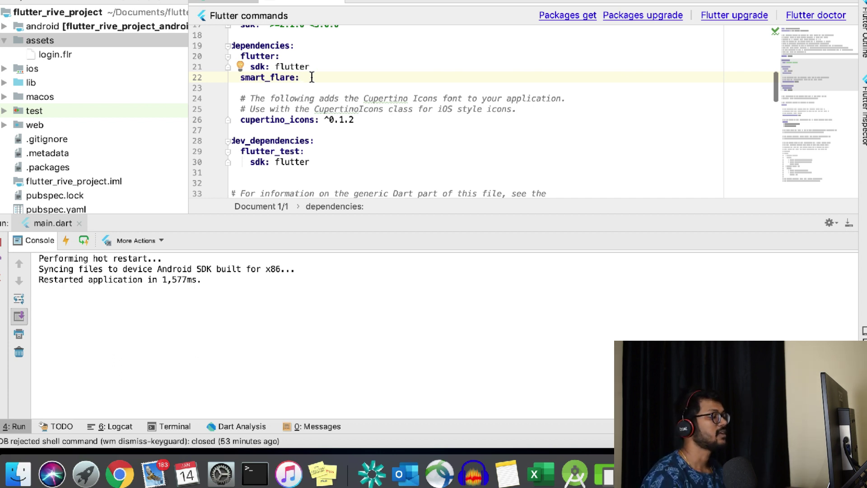
double_click(270, 78)
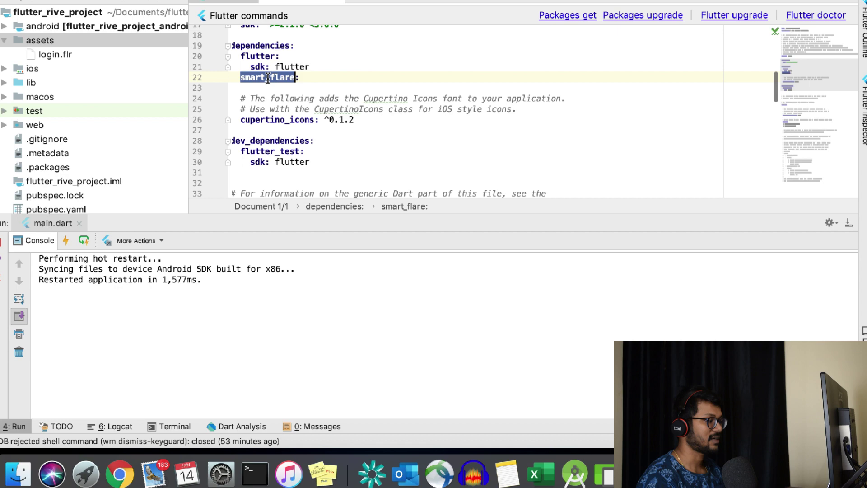
left_click(306, 78)
Step: Remove the assets/ButtonAnim.flr entry from the assets list in pubspec.yaml and fetch the project's packages
scroll(387, 79, "down", 3)
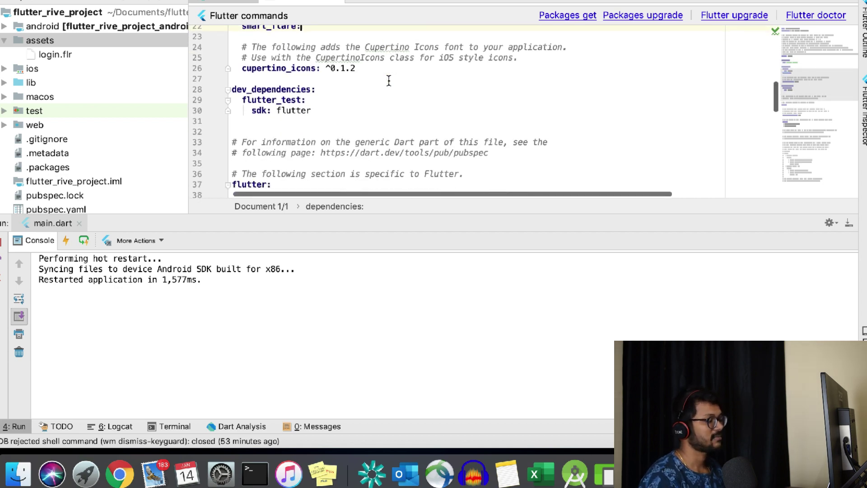
scroll(388, 80, "down", 10)
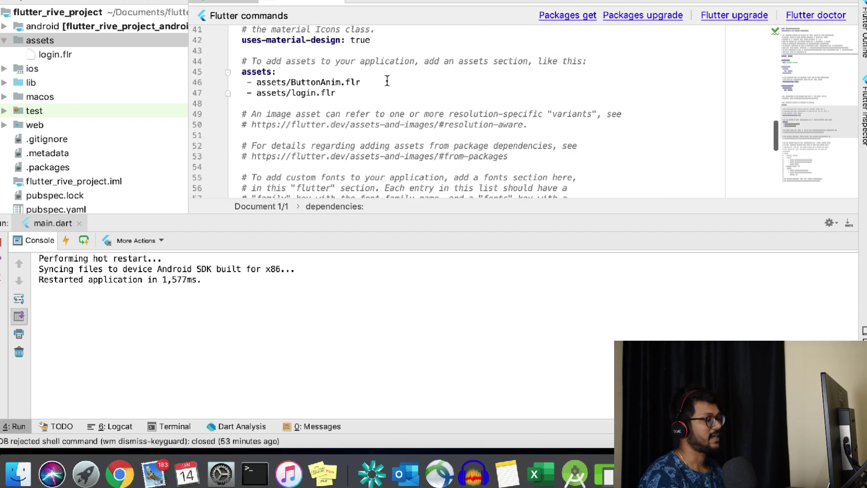
triple_click(387, 81)
key("BackSpace")
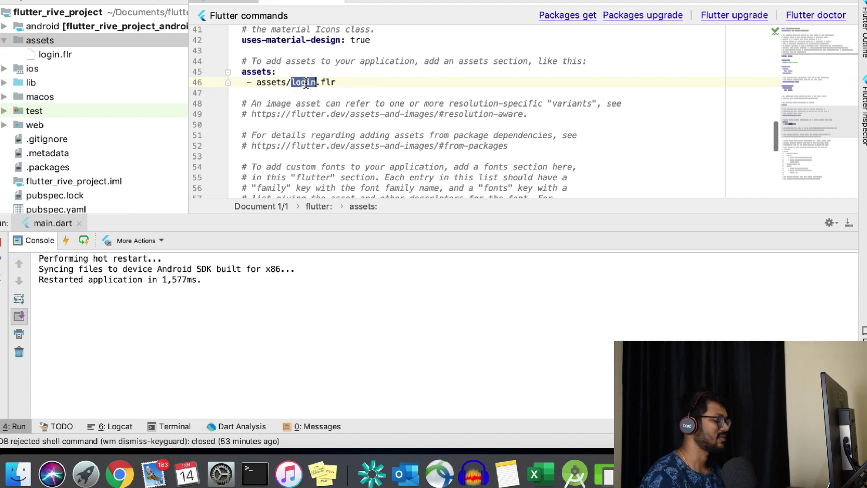
left_click(365, 83)
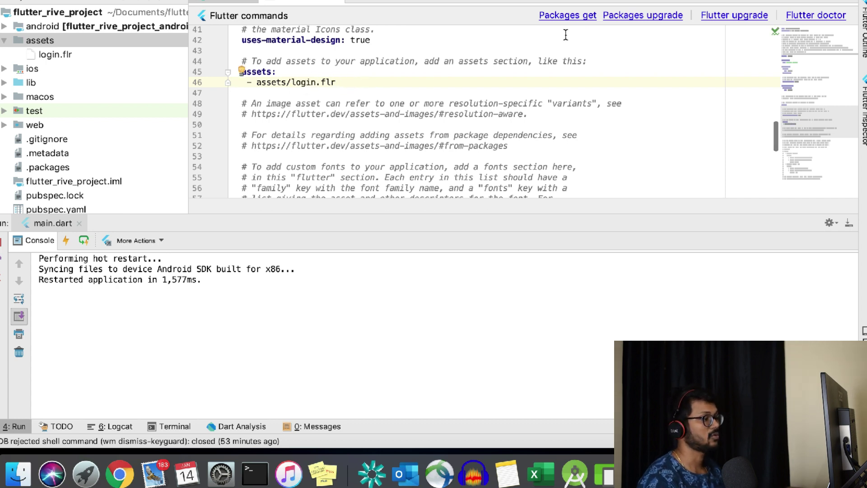
left_click(582, 16)
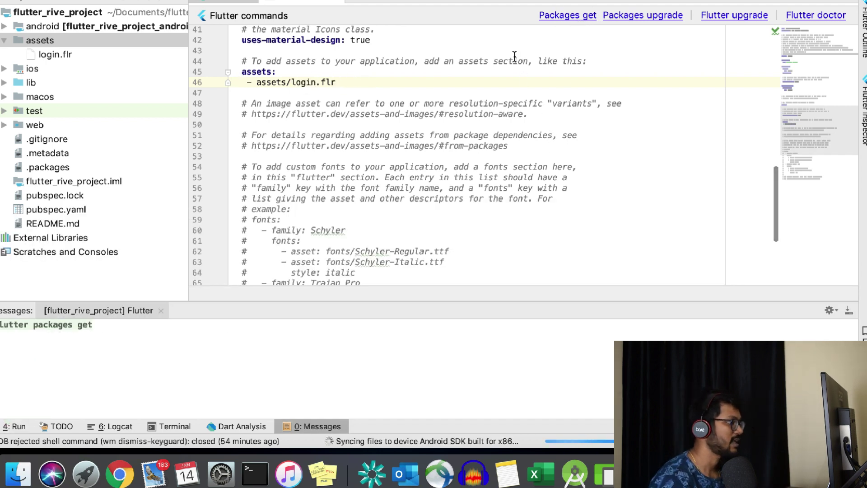
Step: Open main.dart and examine the smart_flare import and the SplashScreen and MyApp class declarations
left_click(226, 4)
scroll(278, 17, "up", 10)
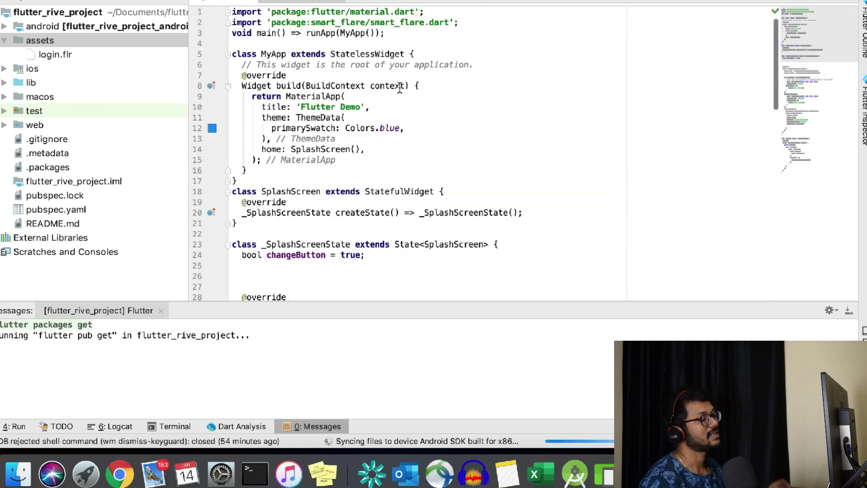
triple_click(462, 23)
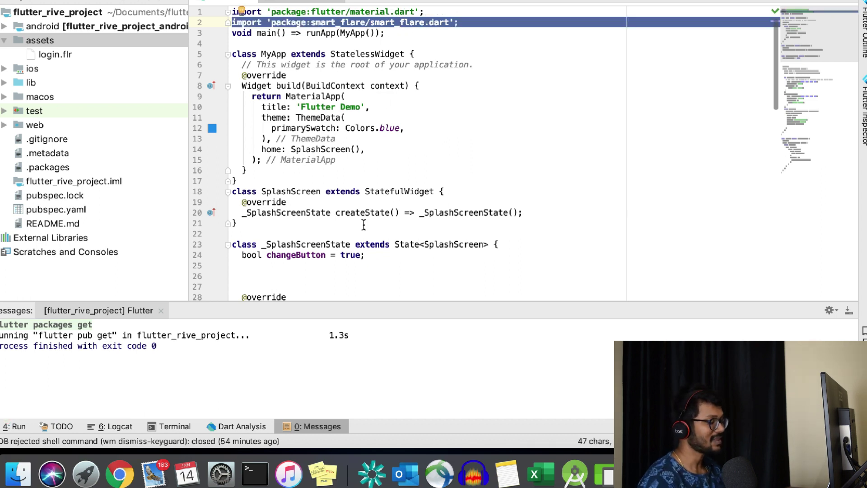
left_click(365, 244)
scroll(371, 243, "down", 2)
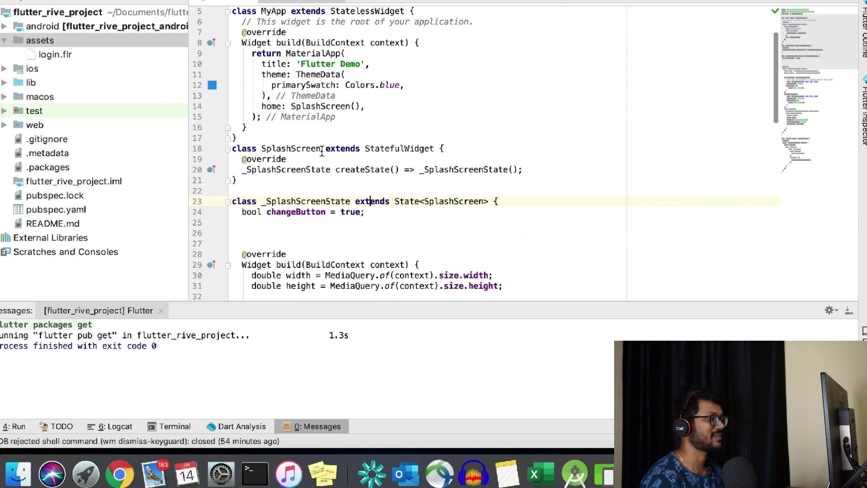
double_click(296, 149)
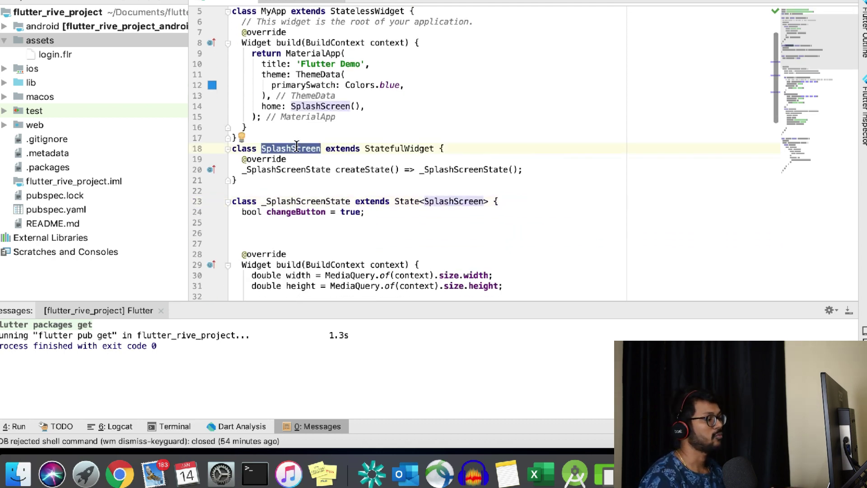
scroll(297, 147, "up", 2)
double_click(274, 53)
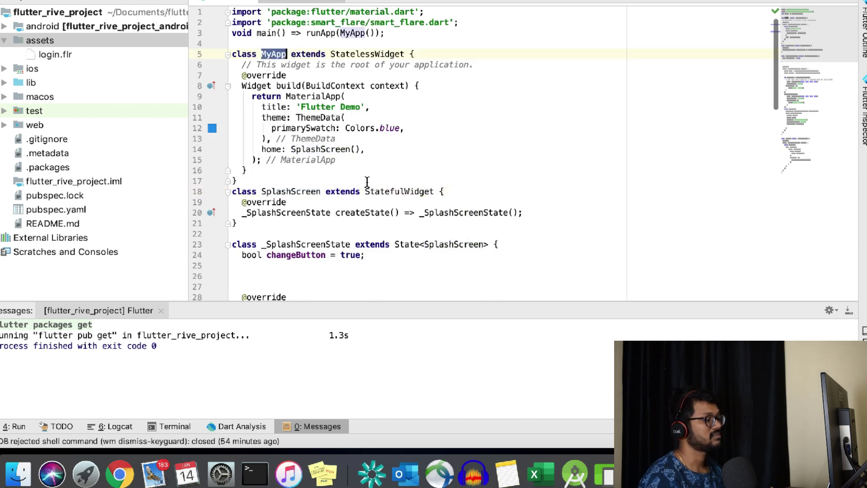
Step: Examine the SmartFlareActor widget in the SplashScreen build method, including its height and width parameters
scroll(366, 181, "down", 5)
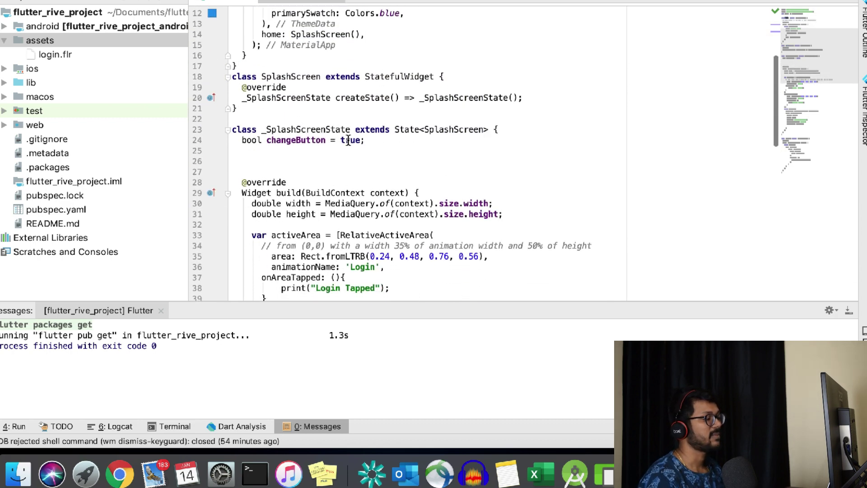
scroll(349, 141, "down", 6)
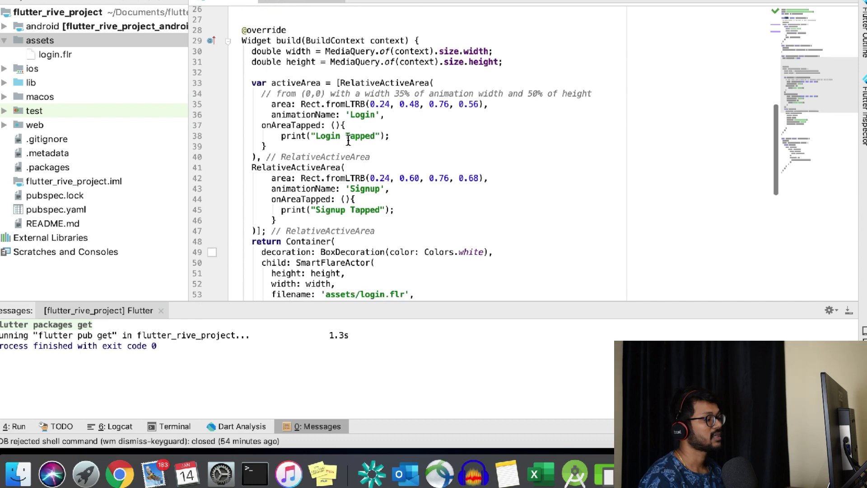
scroll(348, 141, "down", 4)
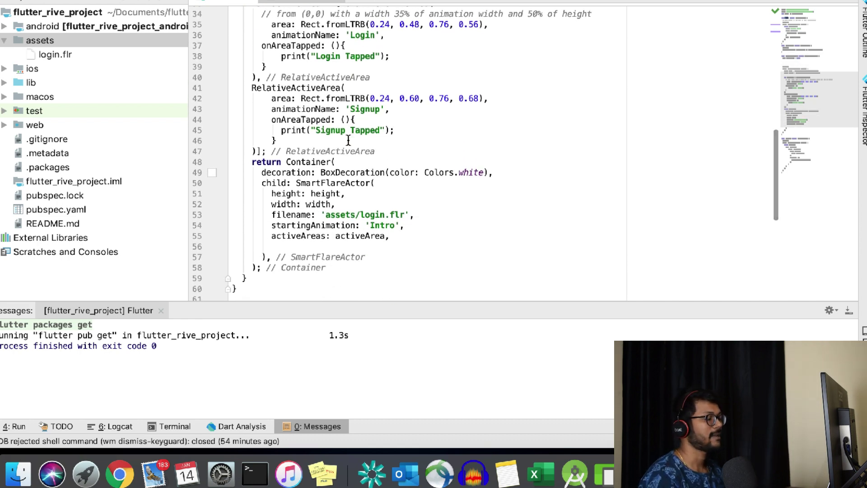
double_click(344, 184)
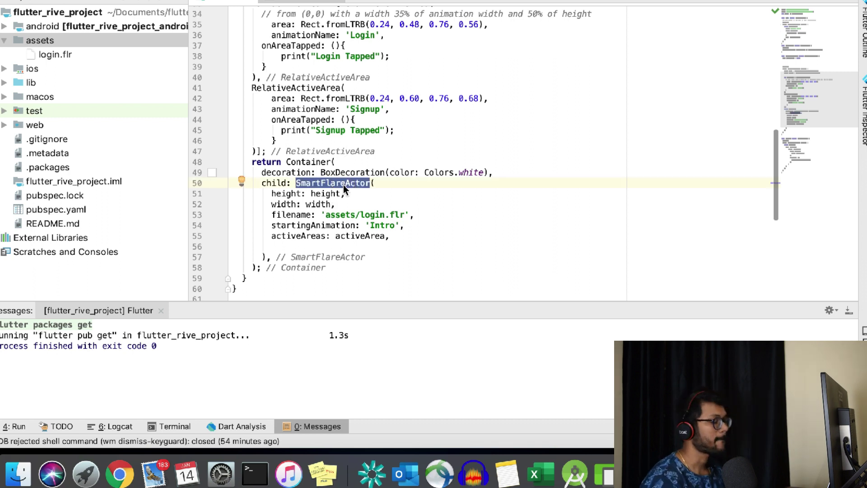
left_click(350, 189)
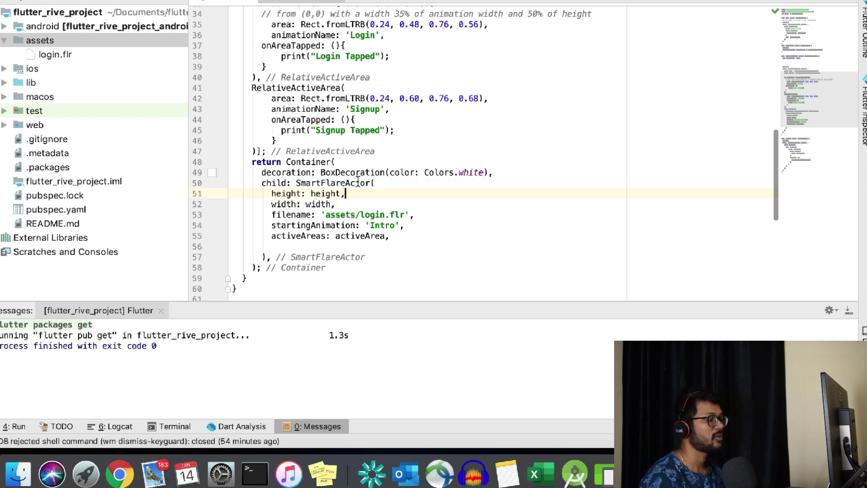
double_click(357, 182)
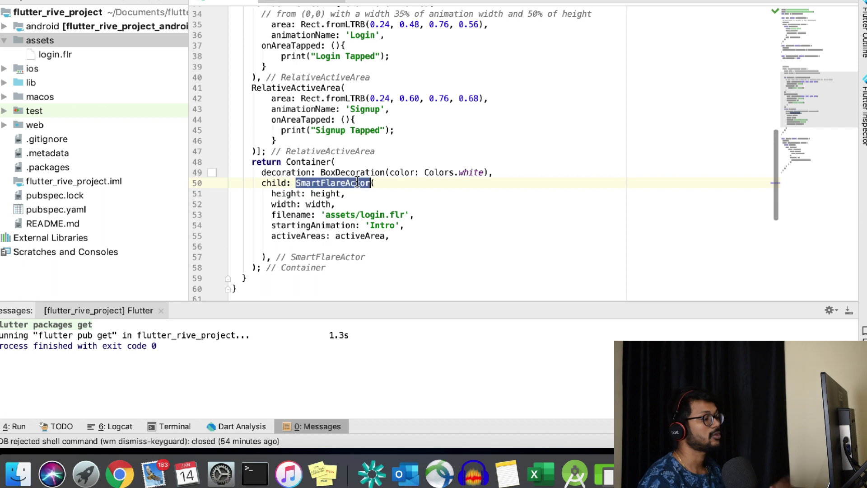
left_click(329, 193)
left_click(317, 205)
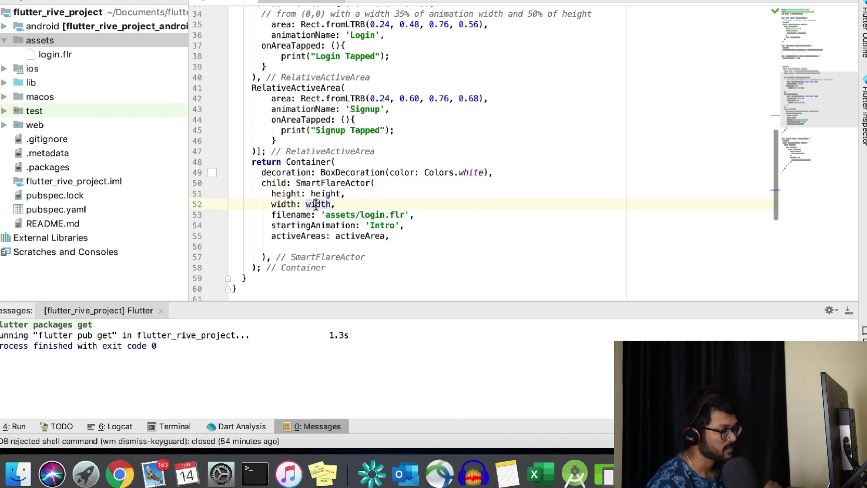
Step: Switch to Rive in Chrome, select the Artboard and show its size properties in Design mode
left_click(120, 474)
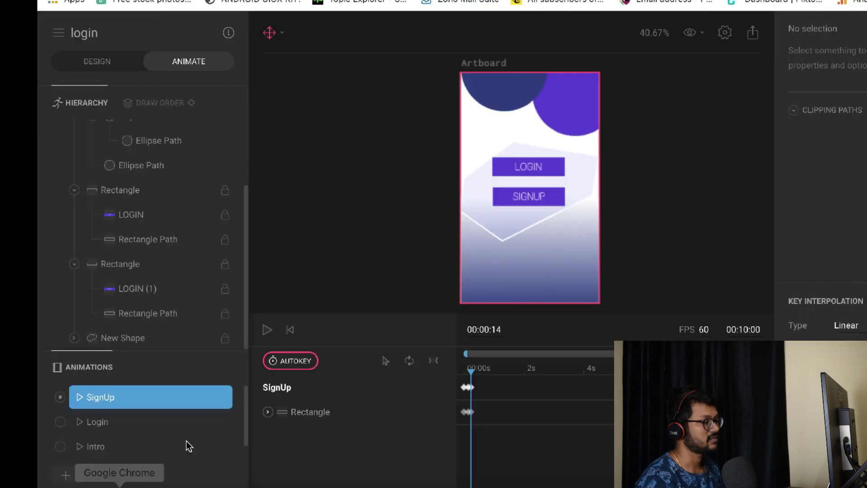
scroll(64, 140, "up", 3)
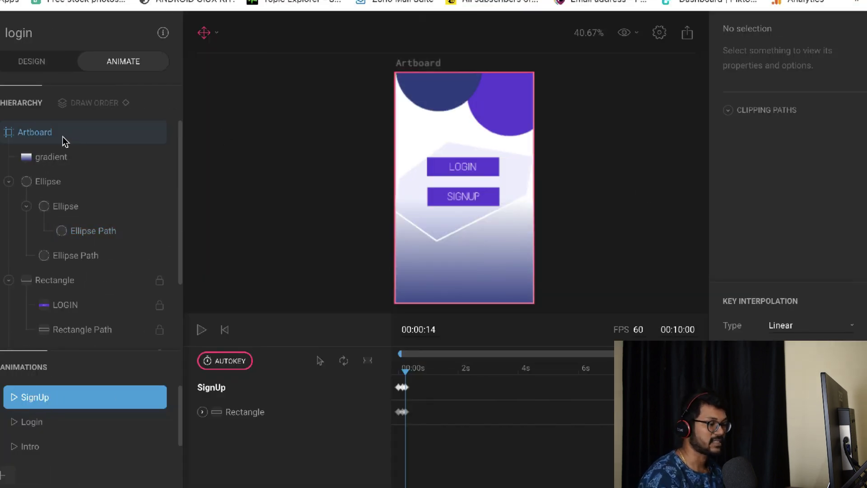
left_click(64, 136)
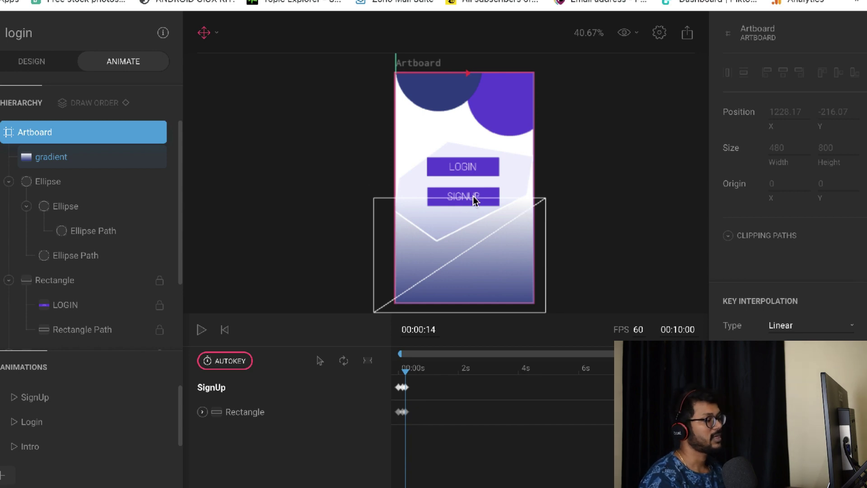
left_click(56, 65)
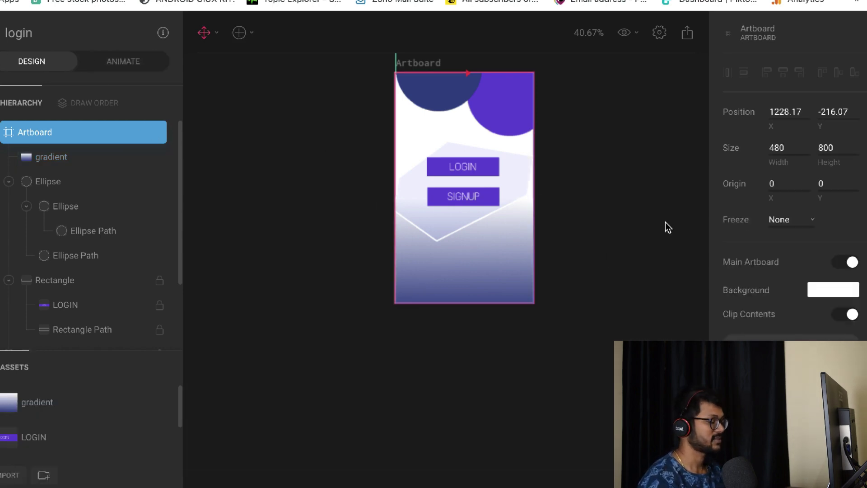
Step: Return to main.dart in Android Studio and trace SmartFlareActor's height and width to their MediaQuery declarations
key("ctrl+Left")
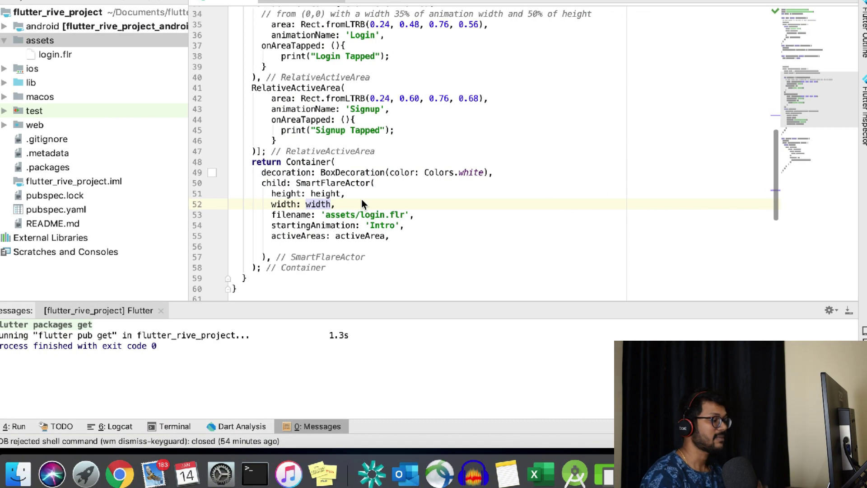
left_click(361, 199)
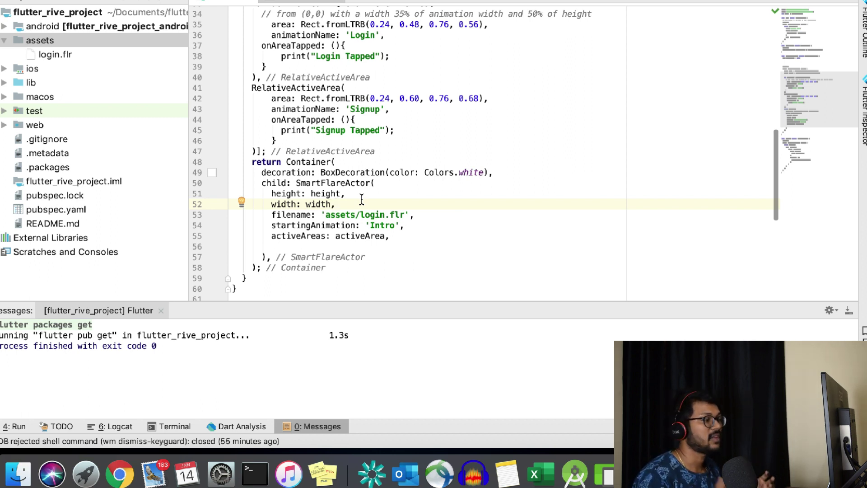
double_click(322, 193)
double_click(318, 204)
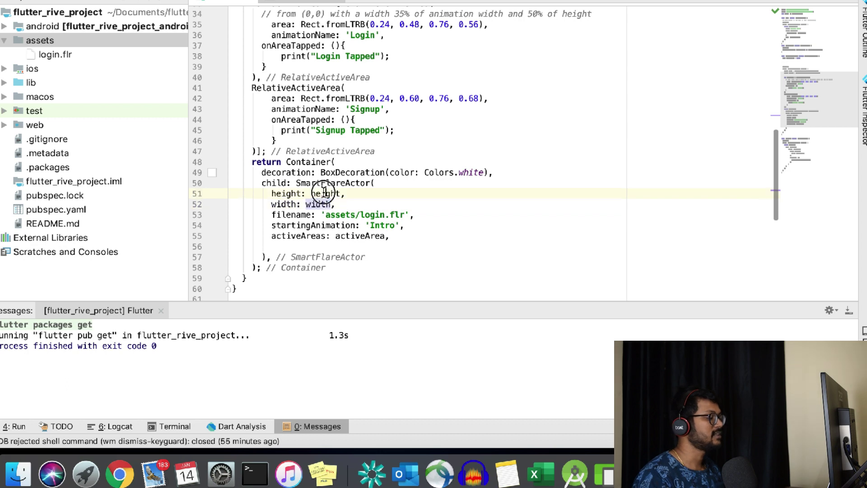
double_click(325, 193)
scroll(324, 192, "up", 1)
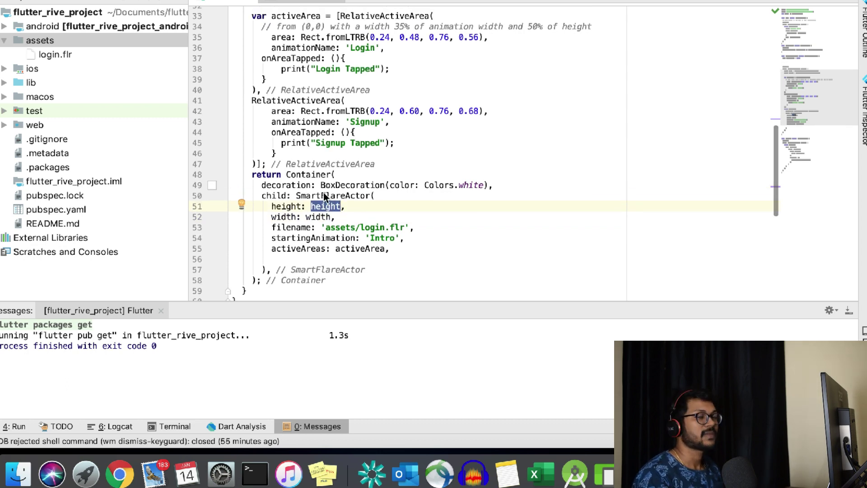
scroll(324, 193, "up", 2)
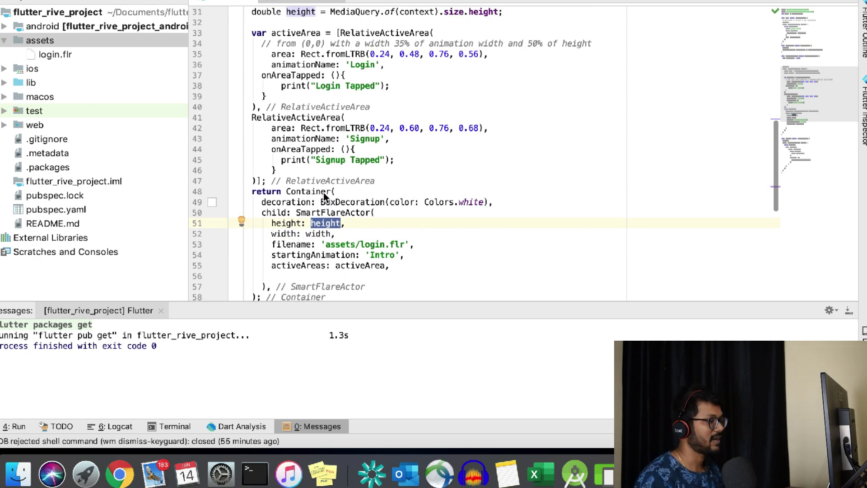
scroll(324, 193, "up", 2)
scroll(324, 192, "up", 5)
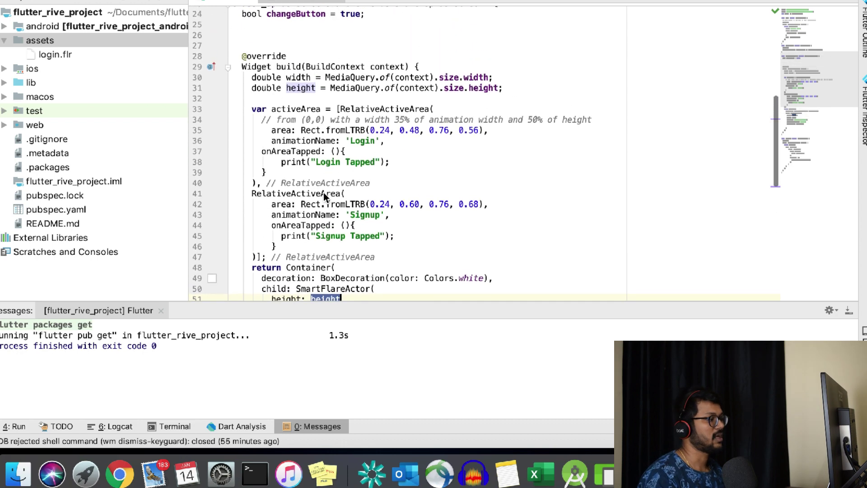
left_click(252, 81)
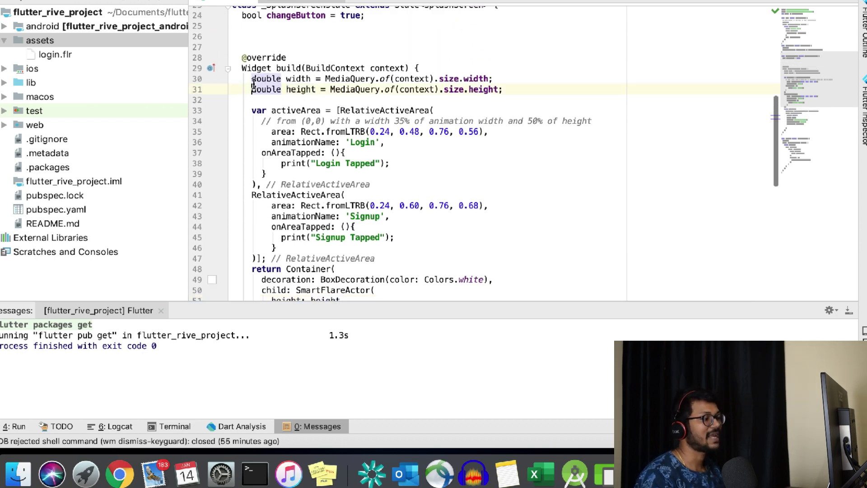
left_click(515, 89)
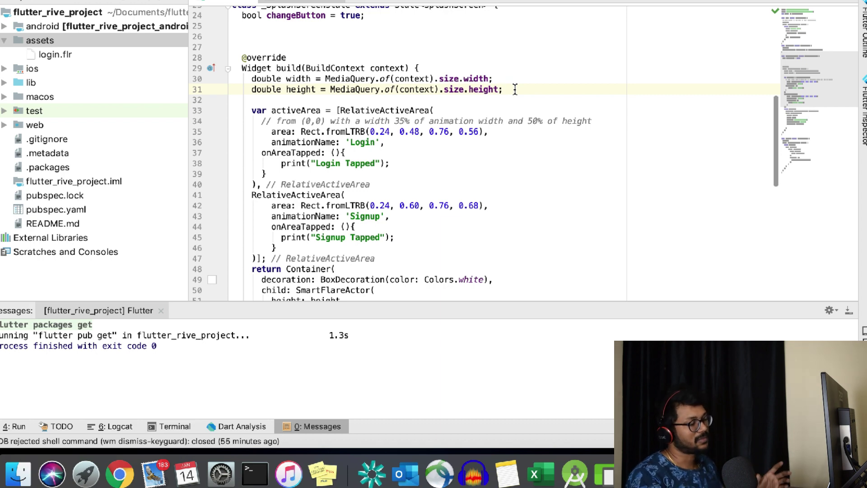
Step: Review the Login and Signup RelativeActiveArea definitions alongside the SmartFlareActor's filename, startingAnimation and activeAreas parameters
scroll(550, 224, "down", 5)
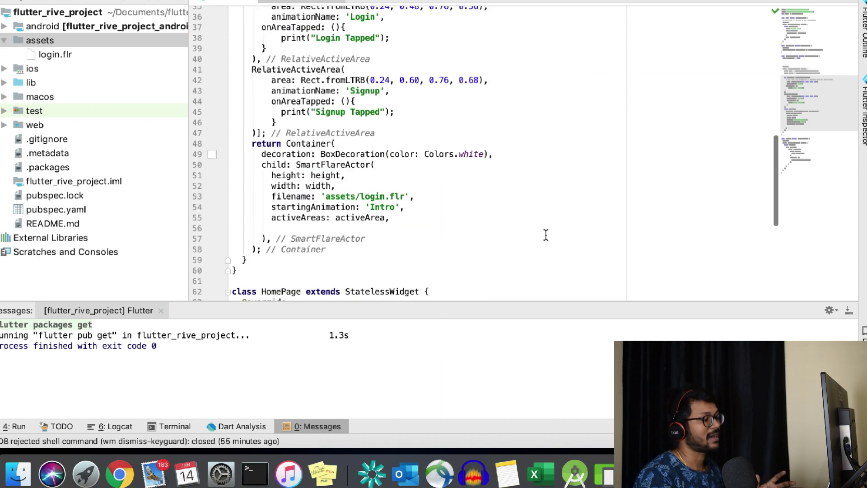
scroll(546, 235, "up", 3)
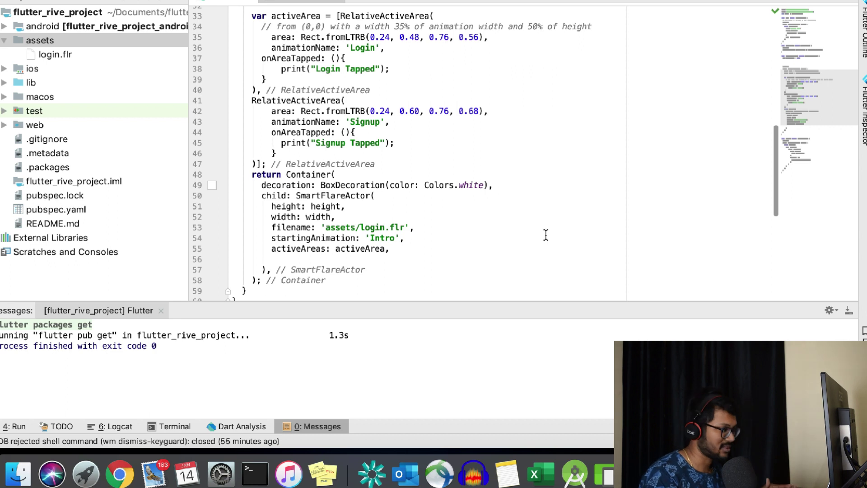
scroll(546, 234, "up", 1)
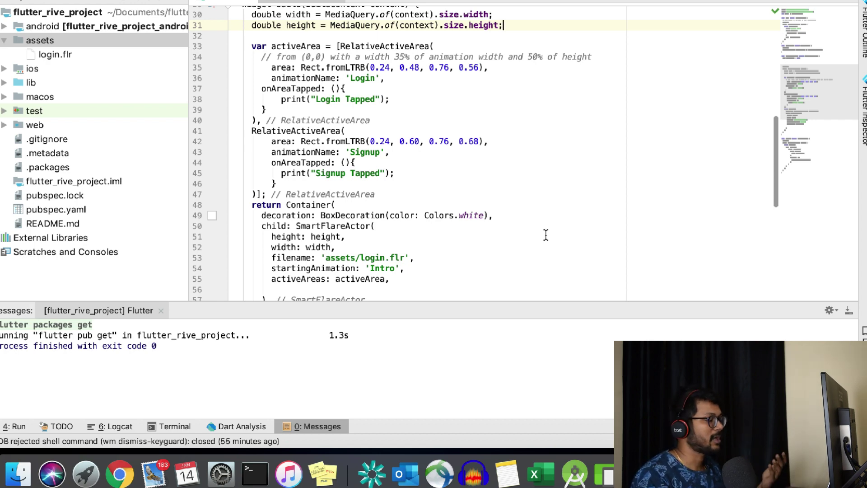
scroll(546, 235, "down", 1)
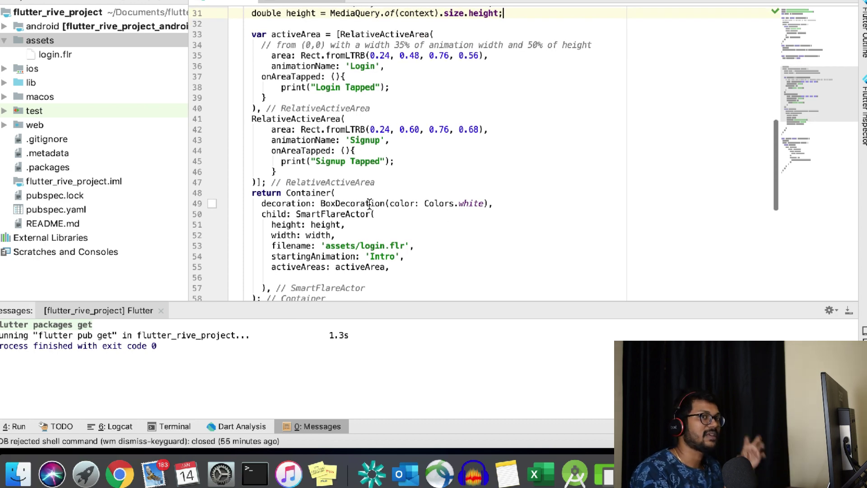
Step: Compare the MediaQuery width and height declarations in build with the SmartFlareActor's height and width parameters
scroll(369, 204, "up", 3)
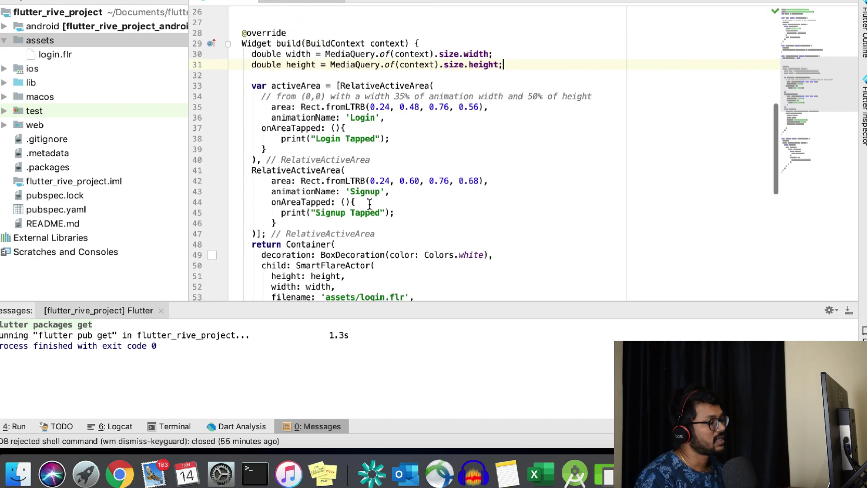
left_click_drag(251, 52, 521, 64)
left_click(521, 63)
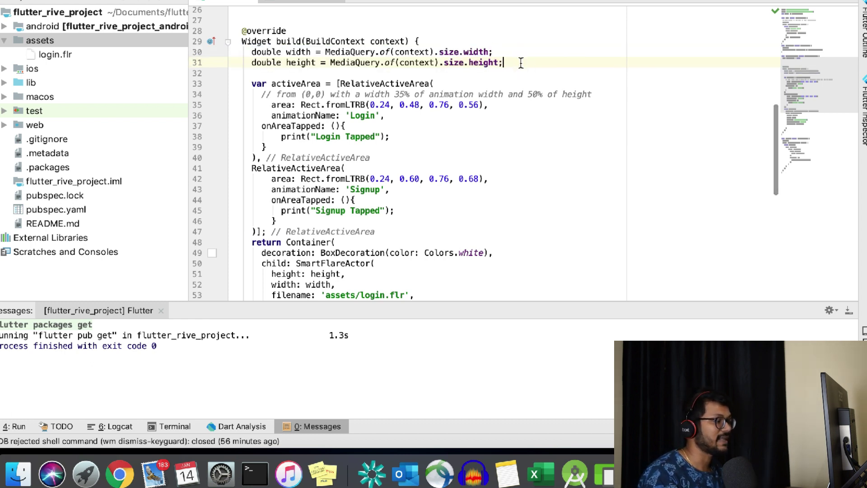
double_click(477, 52)
double_click(479, 63)
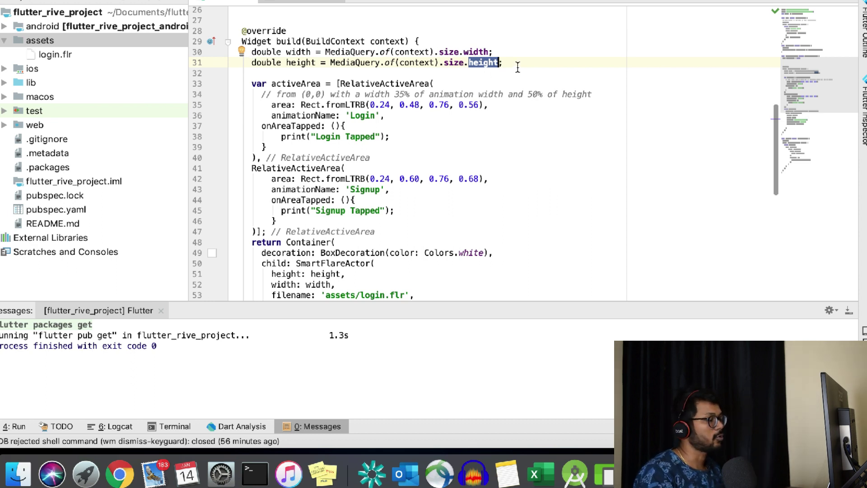
scroll(518, 124, "down", 5)
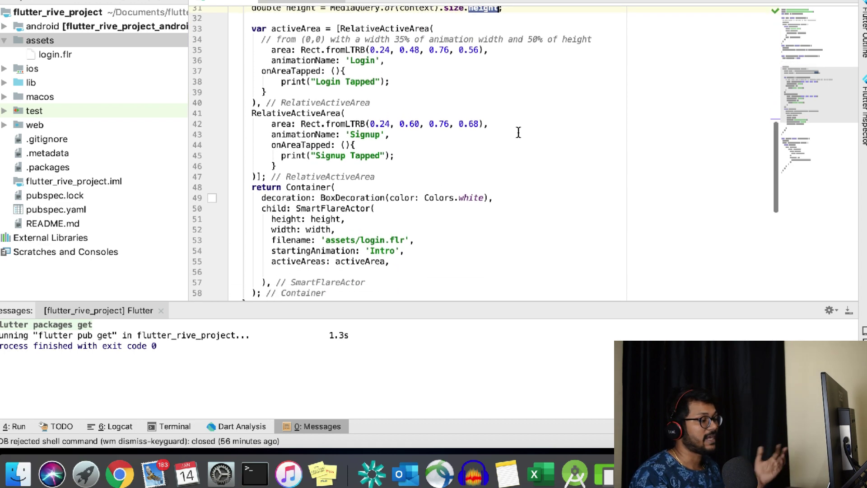
left_click(386, 202)
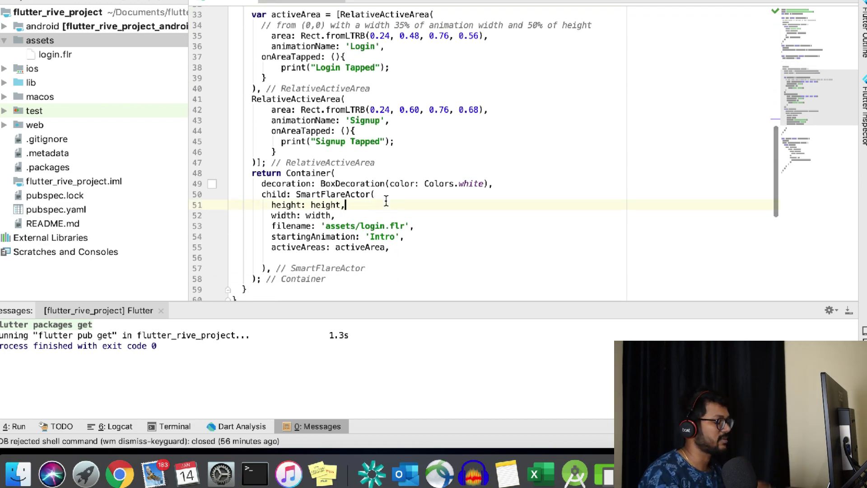
double_click(346, 196)
double_click(323, 206)
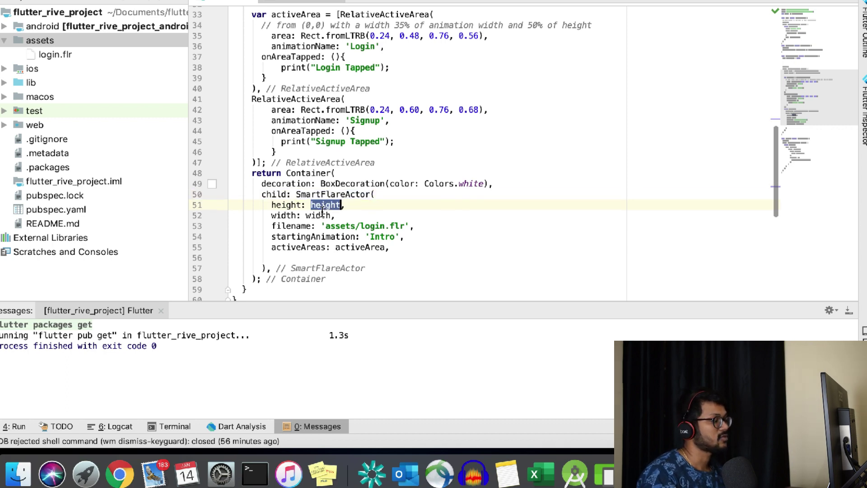
double_click(320, 215)
scroll(319, 218, "up", 2)
left_click_drag(256, 29, 518, 47)
left_click(518, 42)
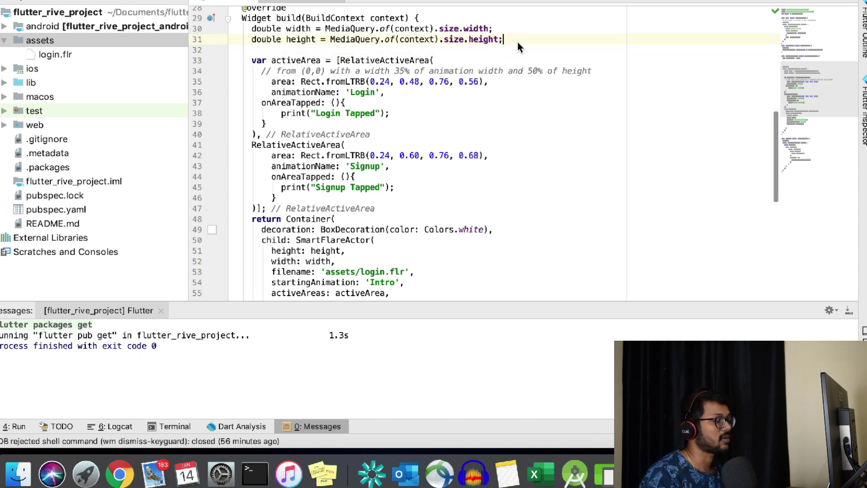
left_click(253, 30, "shift")
left_click(253, 30)
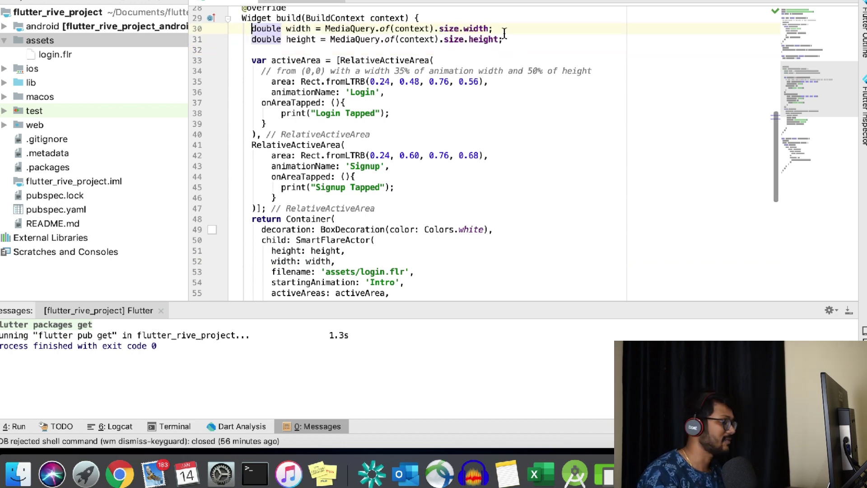
Step: Review the SmartFlareActor's height, width, filename and startingAnimation values
scroll(373, 193, "down", 3)
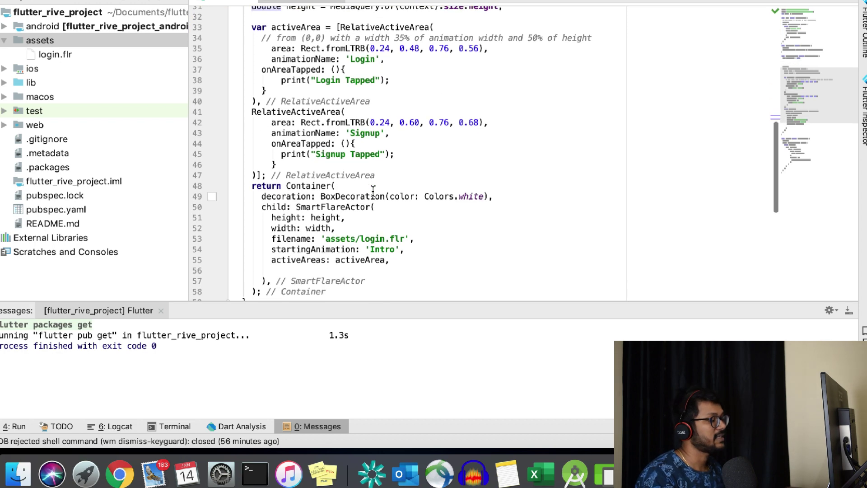
double_click(326, 217)
double_click(317, 229)
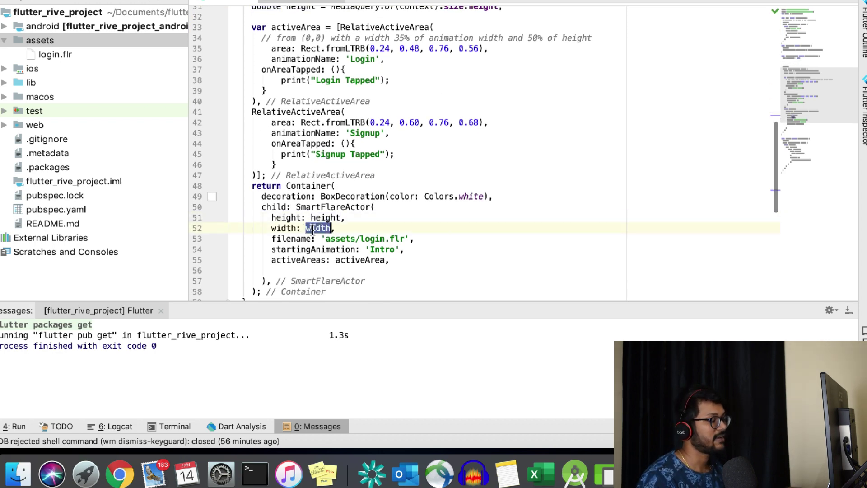
left_click(298, 238)
left_click_drag(325, 239, 403, 240)
left_click(403, 240)
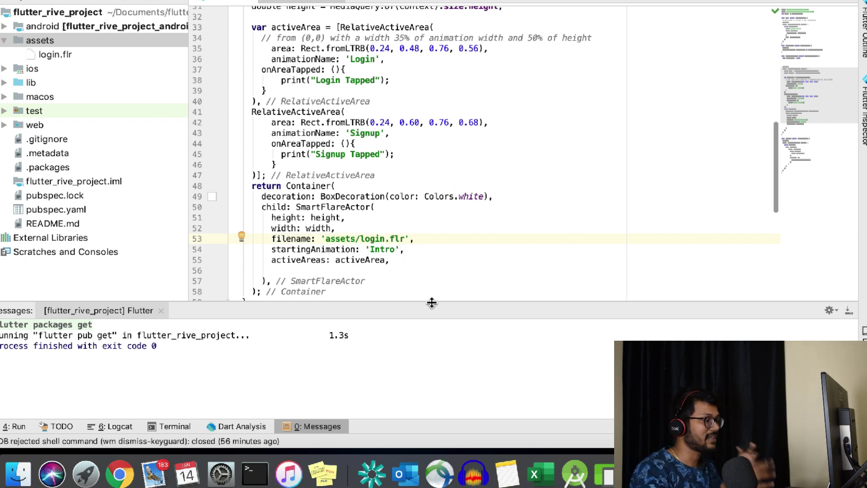
double_click(312, 249)
double_click(381, 250)
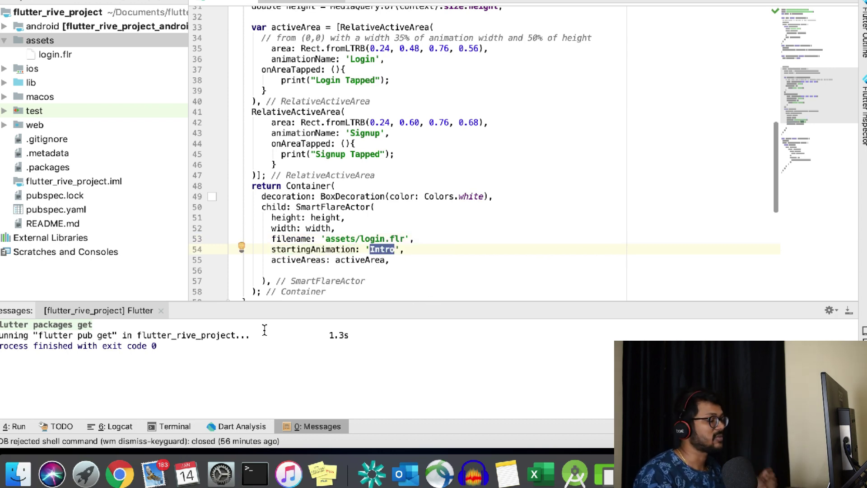
Step: Switch to Rive in Chrome and show the animation list in Animate mode to check the Intro animation
left_click(120, 473)
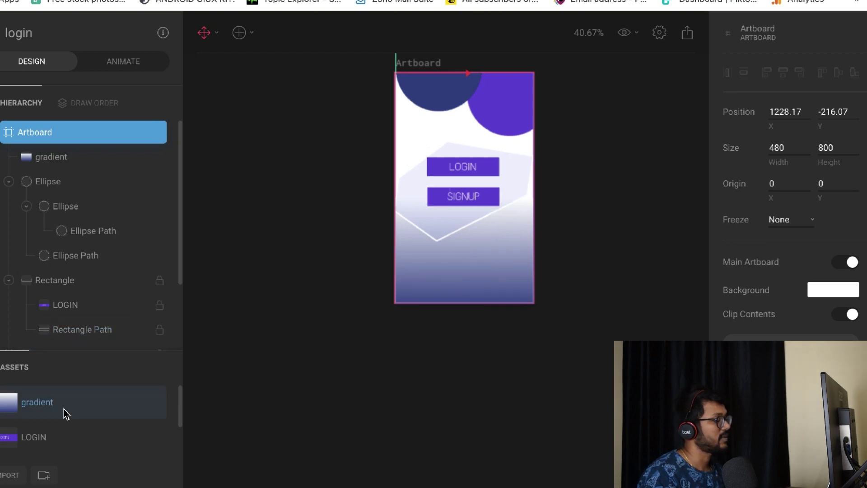
left_click(118, 63)
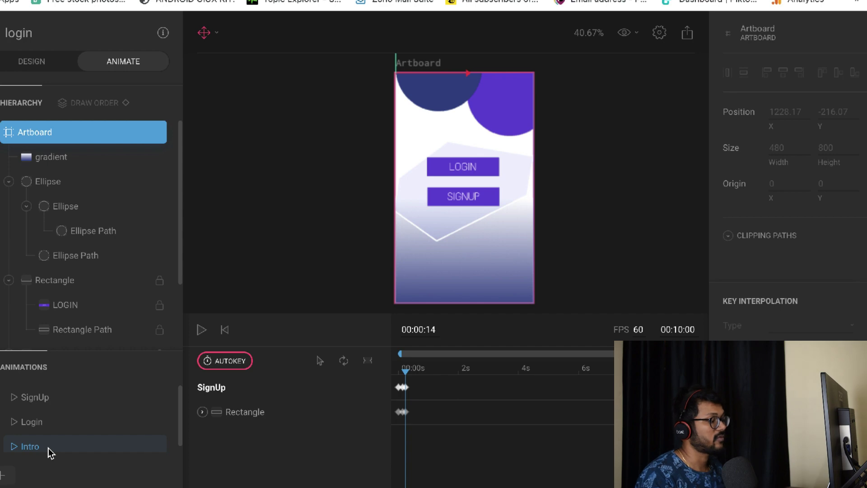
Step: Return to main.dart in Android Studio and review the SmartFlareActor parameters from height through activeAreas
key("super+Tab")
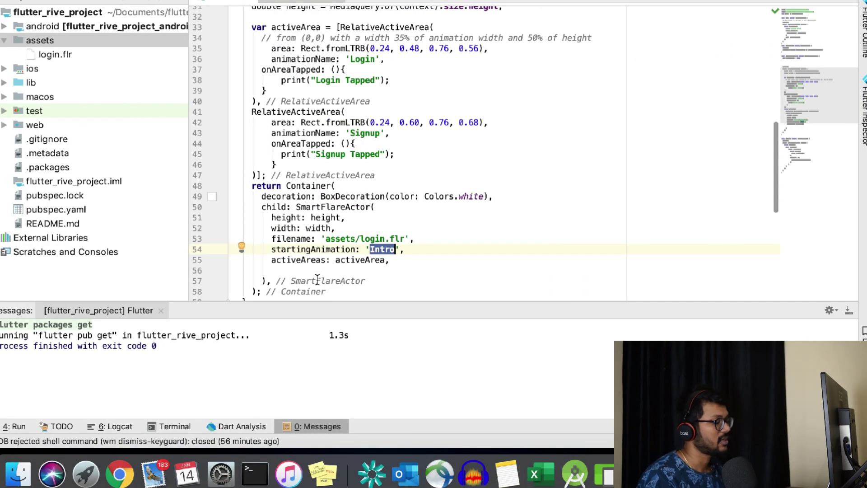
left_click_drag(420, 249, 235, 226)
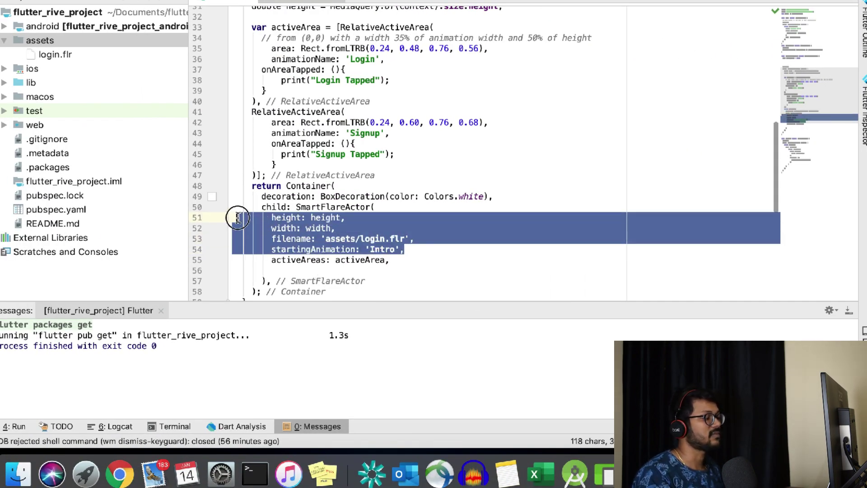
left_click(383, 228)
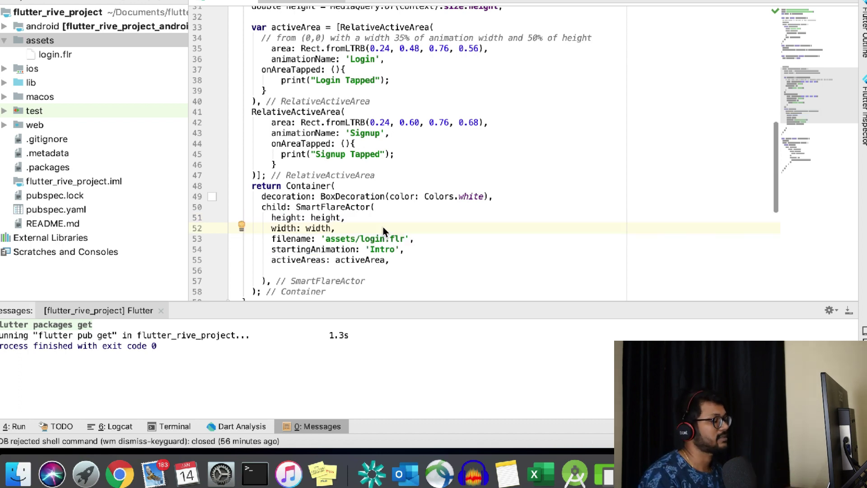
left_click(304, 264)
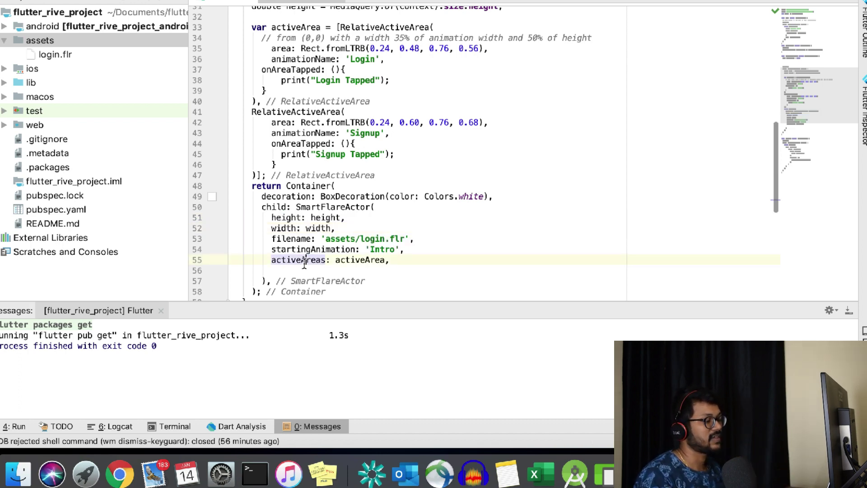
Step: Bring up the Android emulator and run main.dart on it
left_click(787, 474)
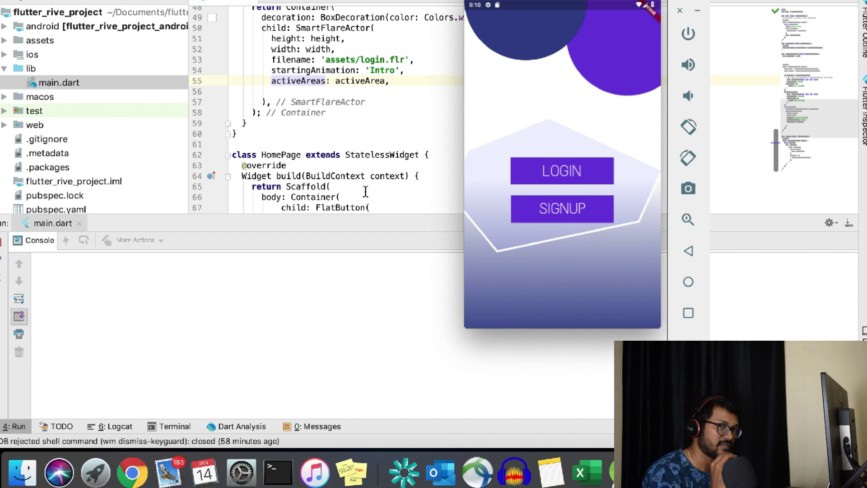
key("ctrl+r")
Step: Examine the Rect.fromLTRB area of the Login RelativeActiveArea while the app builds
scroll(365, 192, "up", 7)
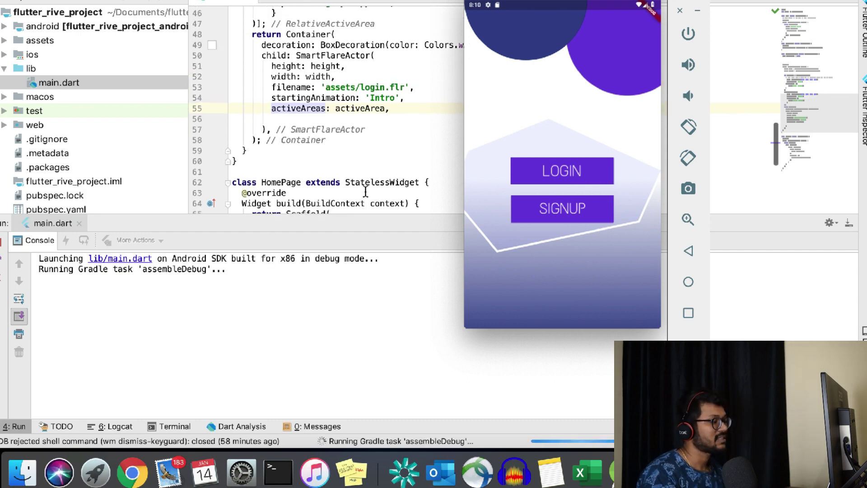
scroll(366, 192, "up", 2)
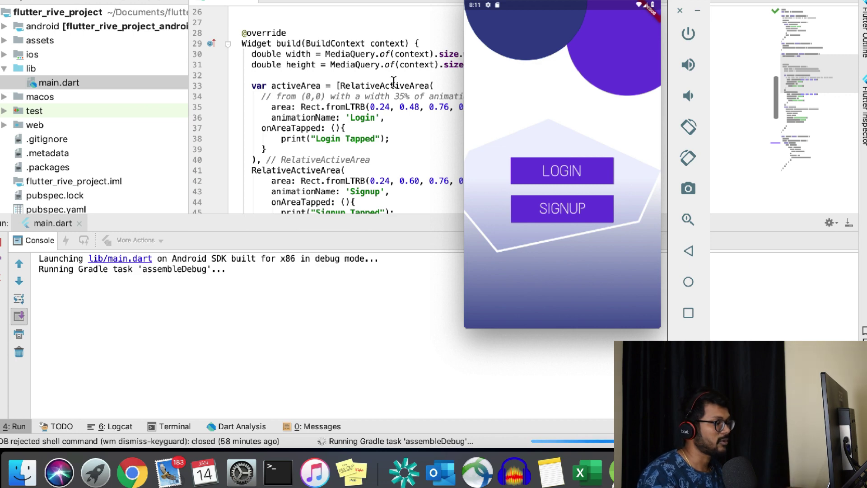
scroll(394, 82, "down", 1)
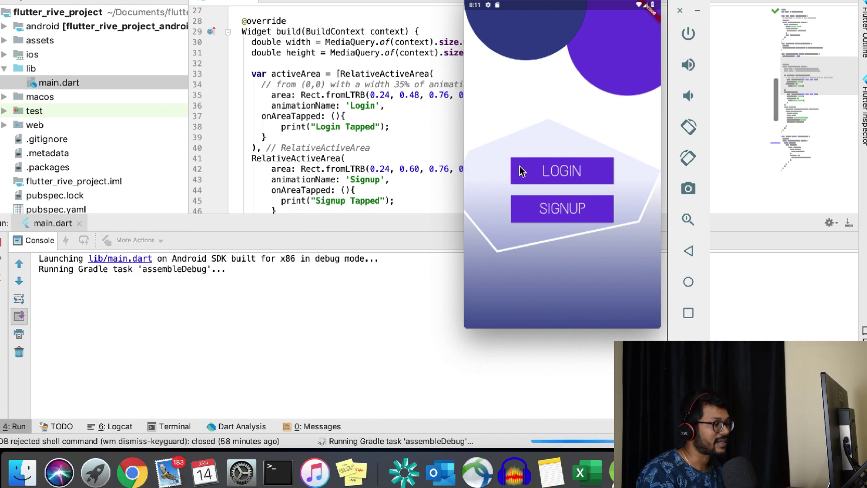
left_click(408, 117)
left_click_drag(300, 95, 481, 101)
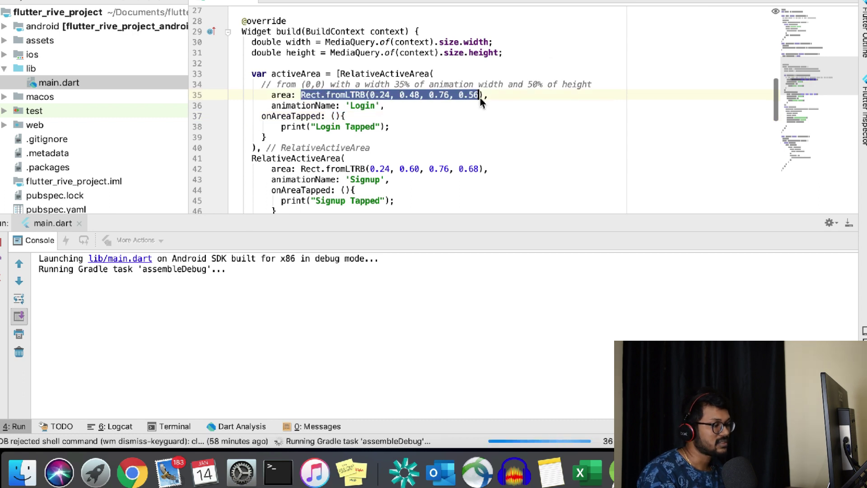
left_click(480, 101)
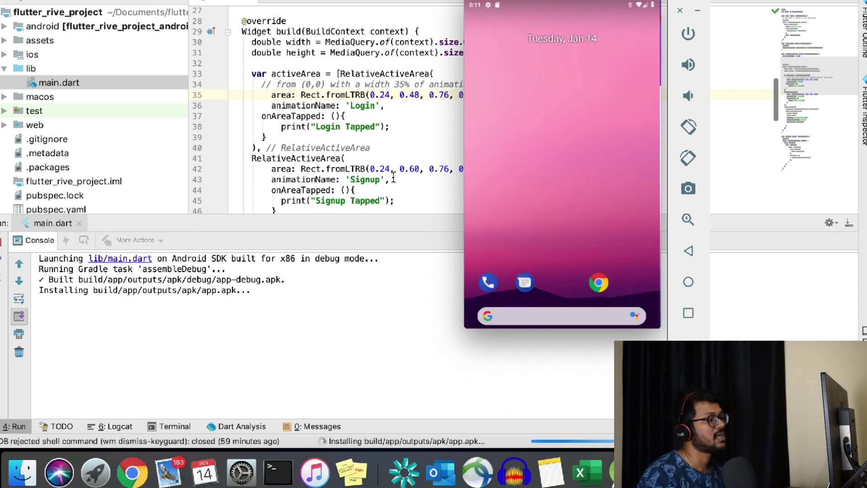
Step: Replace the comment in the Login RelativeActiveArea with debugArea: true
left_click(272, 84)
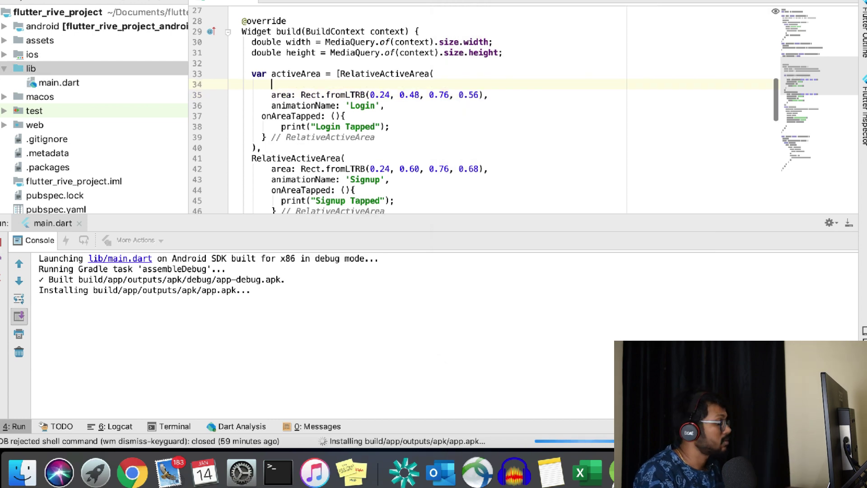
key("BackSpace")
type("de")
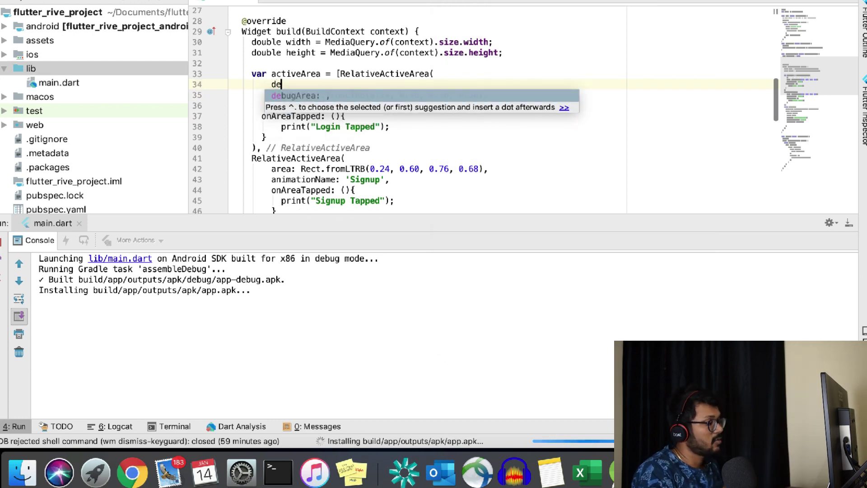
key("Return")
type("true,")
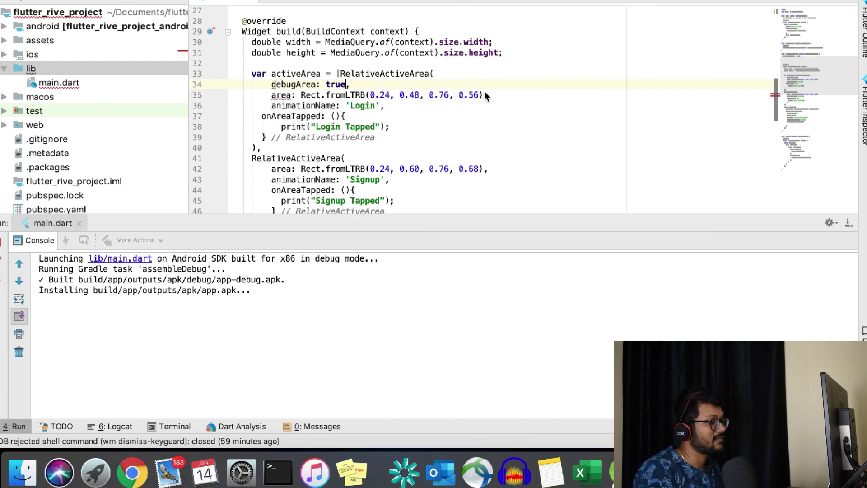
key("Right")
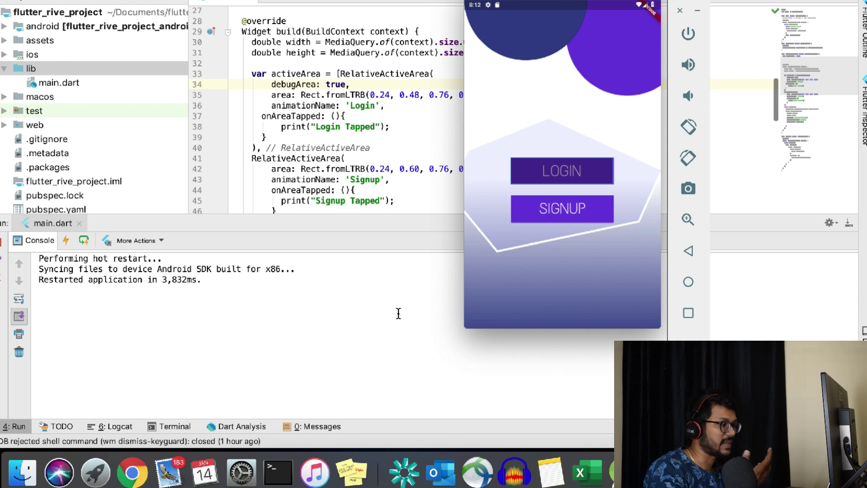
Step: Test the Login active area by tapping the LOGIN button repeatedly in the emulator
left_click(527, 173)
left_click(552, 177)
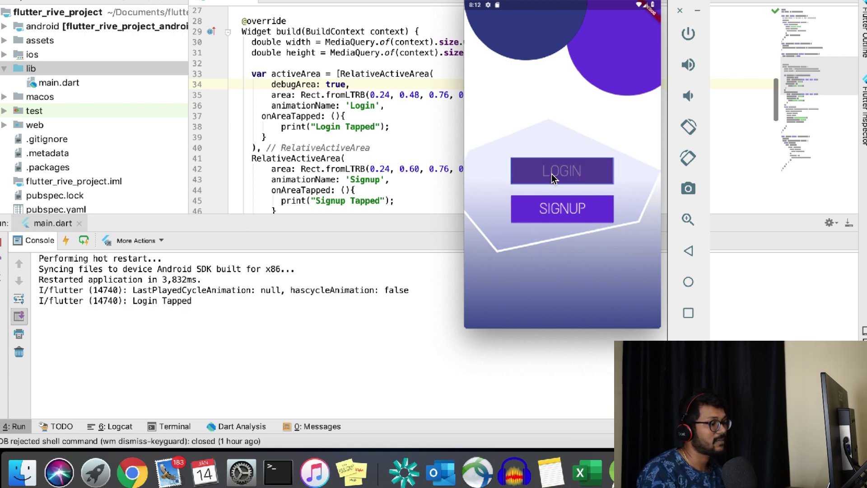
left_click(553, 178)
left_click(553, 177)
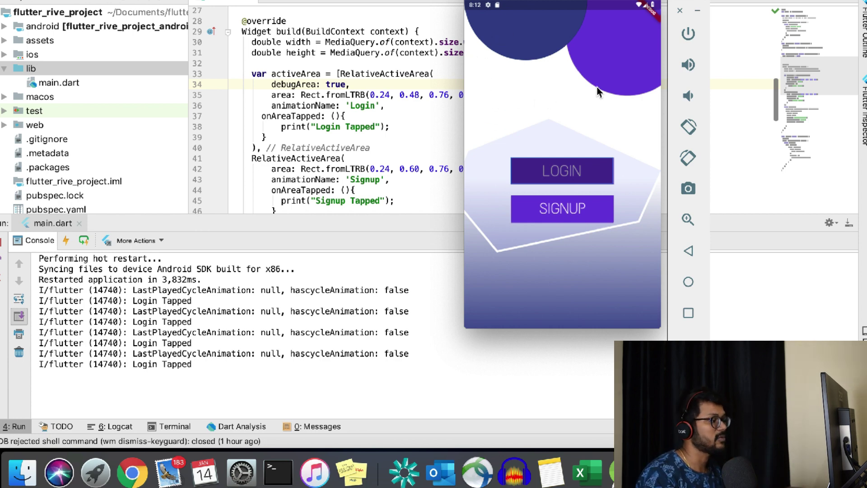
Step: Add debugArea: true at the start of the Signup RelativeActiveArea in main.dart
scroll(351, 94, "down", 6)
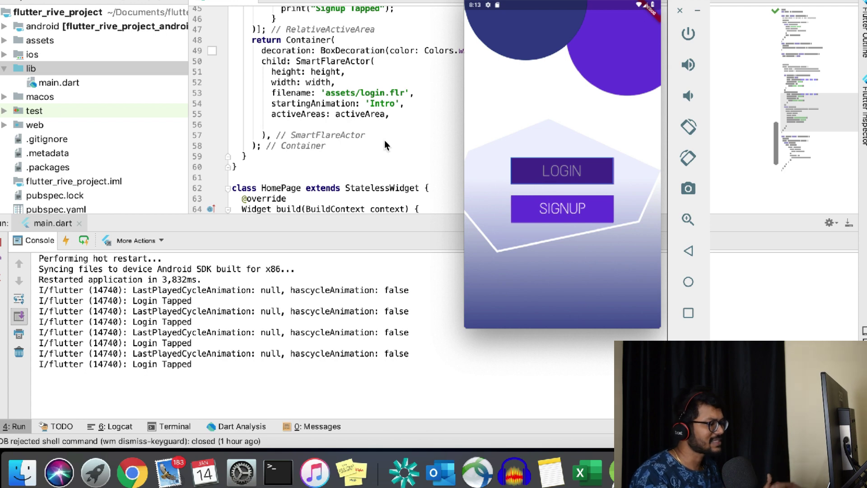
scroll(370, 91, "up", 3)
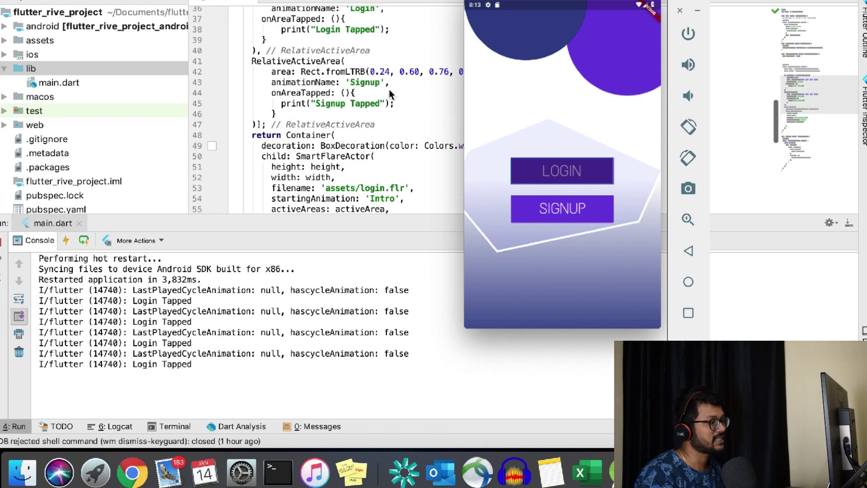
left_click(371, 76)
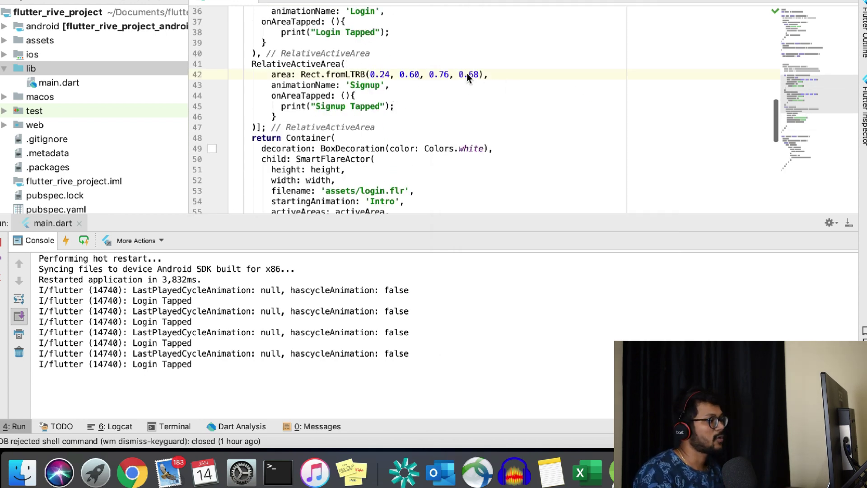
scroll(451, 113, "up", 2)
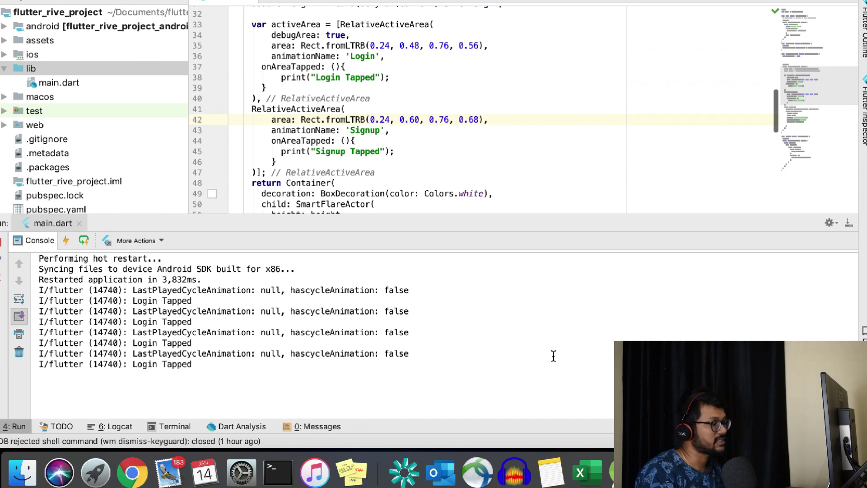
left_click(365, 109)
key("Return")
type("debugArea: true,")
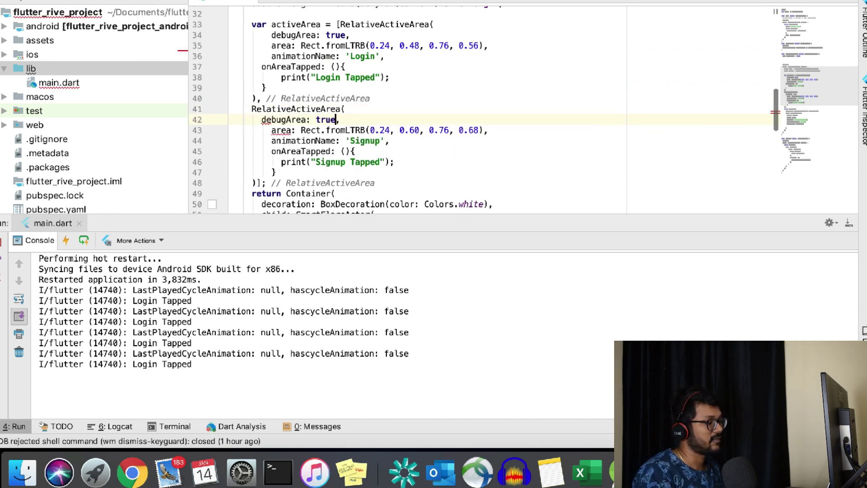
Step: Save main.dart to hot reload the app and test the Signup active area by tapping SIGNUP repeatedly in the emulator
key("super+s")
key("super+Tab")
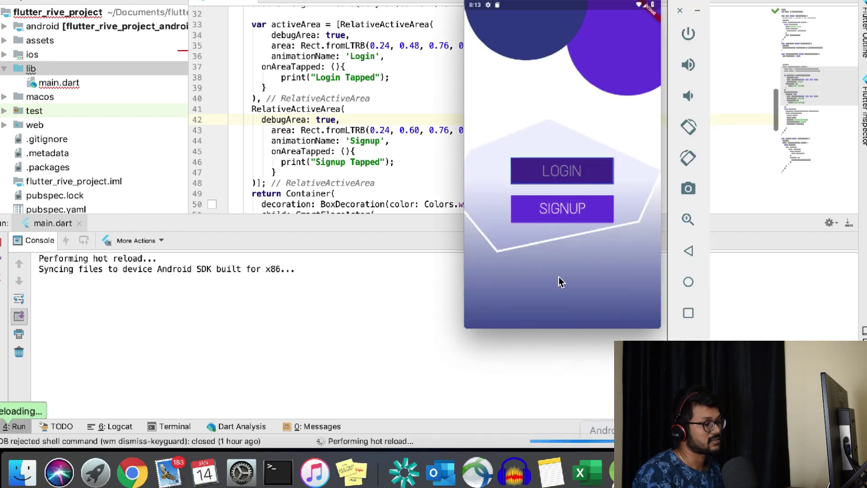
left_click(537, 212)
left_click(544, 216)
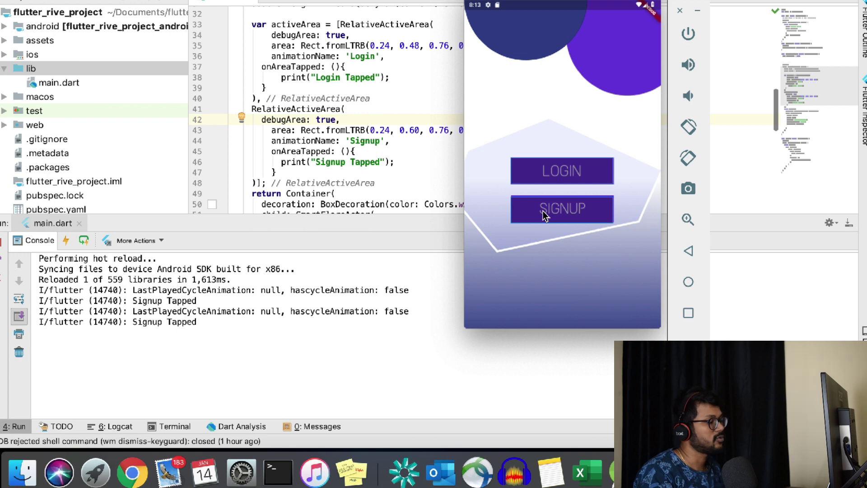
left_click(544, 216)
Step: Remove the debugArea: true lines from both the Signup and Login RelativeActiveArea entries in main.dart
triple_click(360, 121)
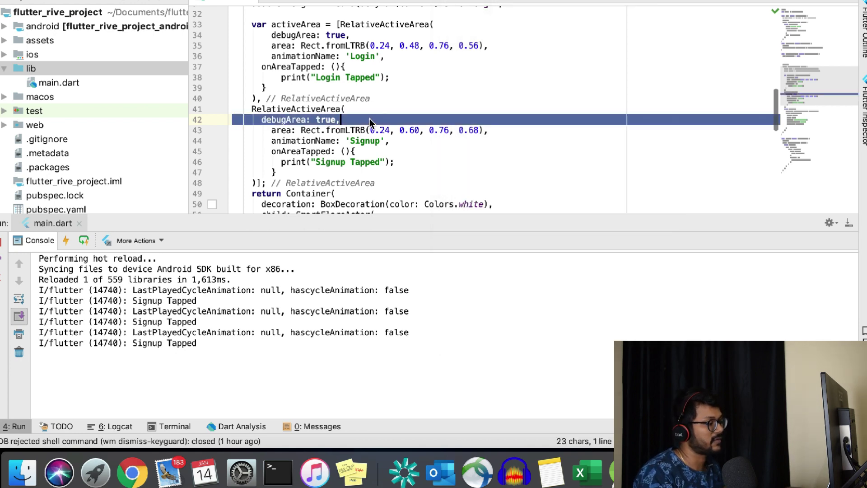
key("BackSpace")
scroll(389, 50, "up", 2)
left_click(378, 77)
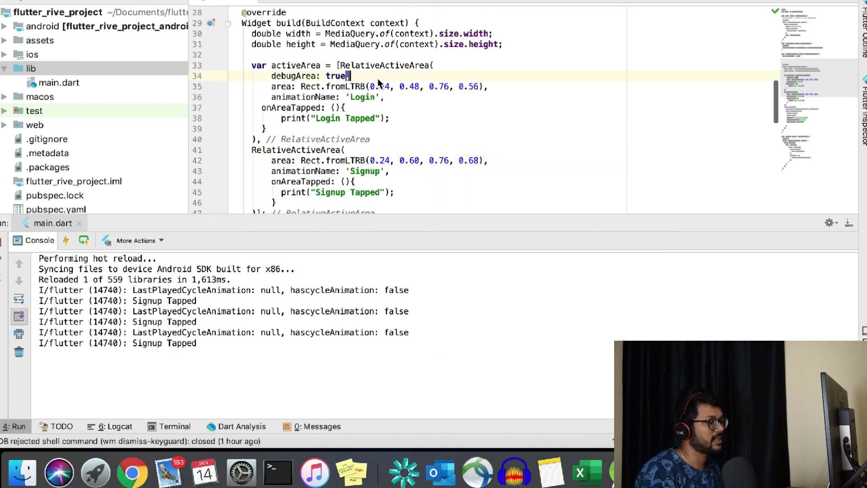
triple_click(377, 79)
key("BackSpace")
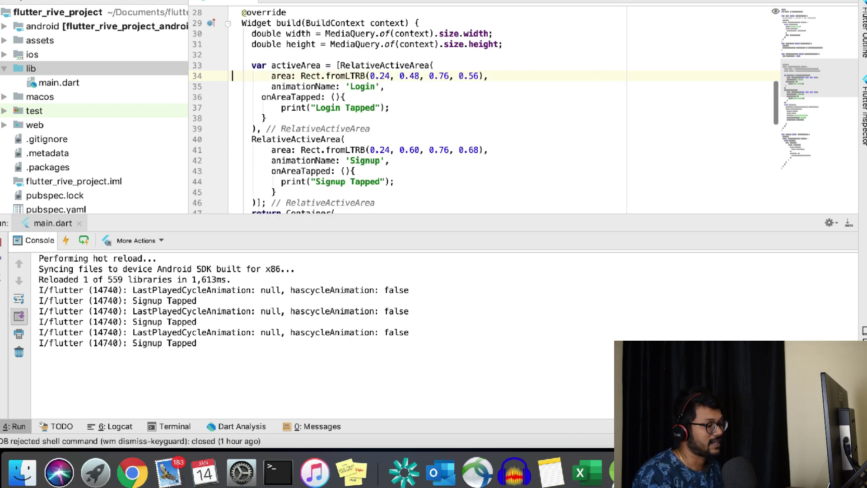
Step: Save main.dart, hot restart the app and bring the emulator to the front
key("super+s")
key("super+Tab")
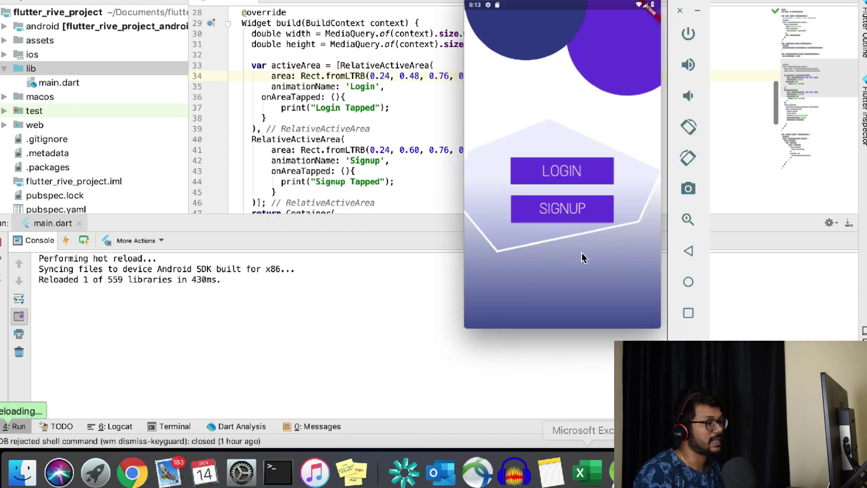
key("super+Tab")
key("shift+super+backslash")
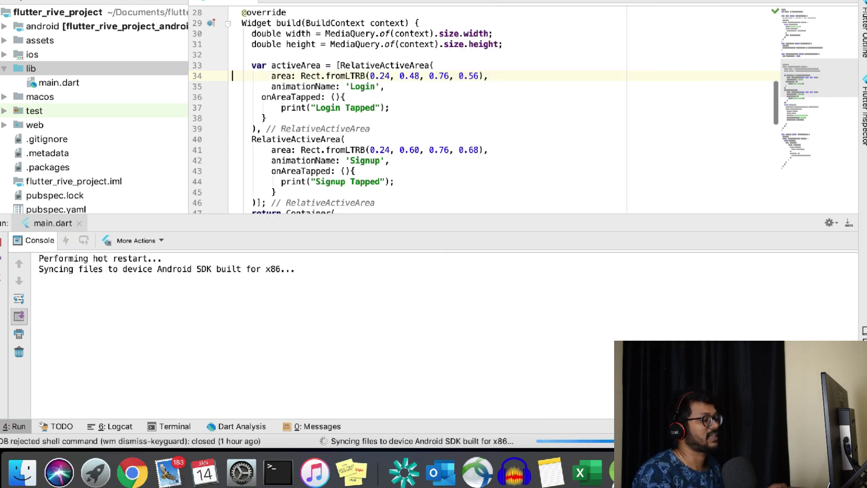
key("super+Tab")
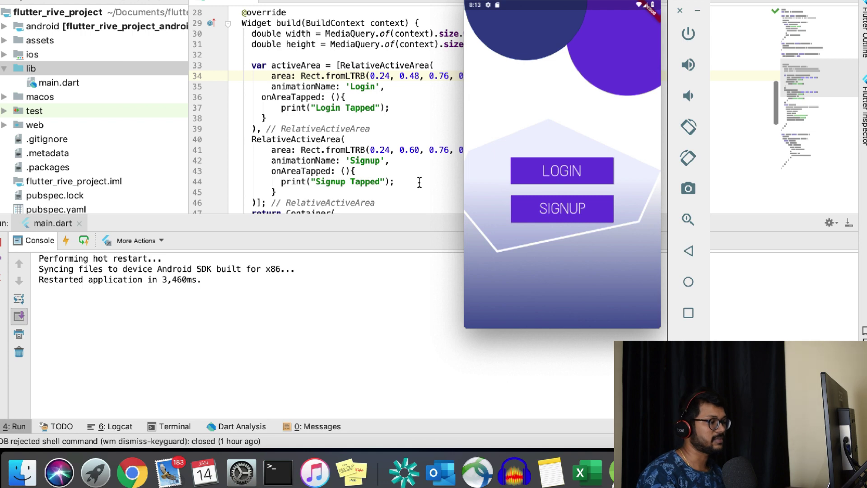
Step: Test both active areas without debug overlays by tapping LOGIN, SIGNUP three times, and LOGIN again in the emulator
left_click(599, 178)
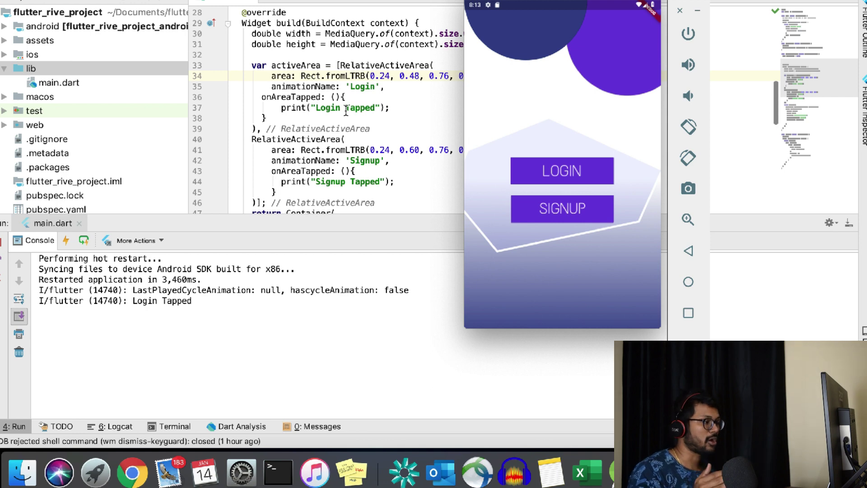
left_click(533, 212)
left_click(533, 214)
left_click(531, 213)
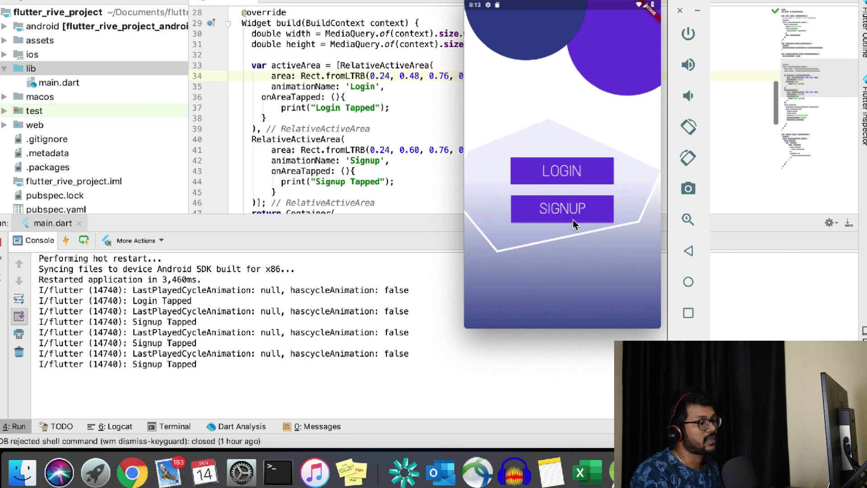
left_click(570, 174)
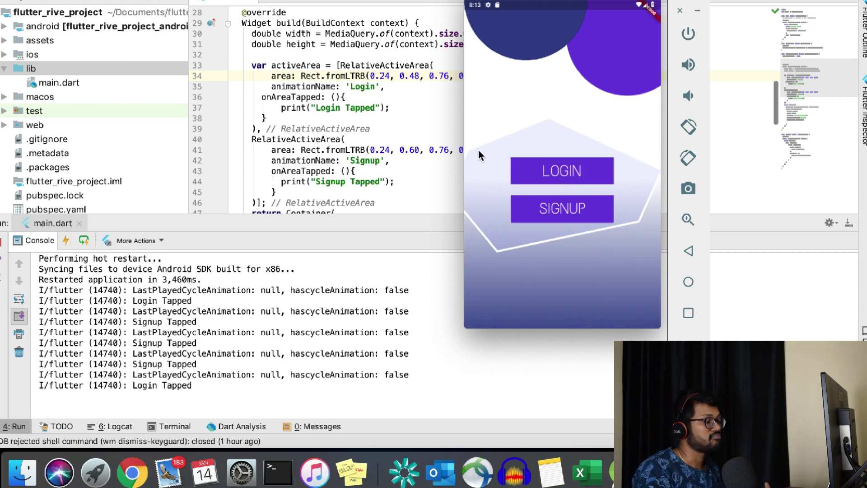
Step: Delete the blank line after activeAreas: activeArea in the SmartFlareActor widget
left_click(394, 161)
scroll(394, 162, "down", 5)
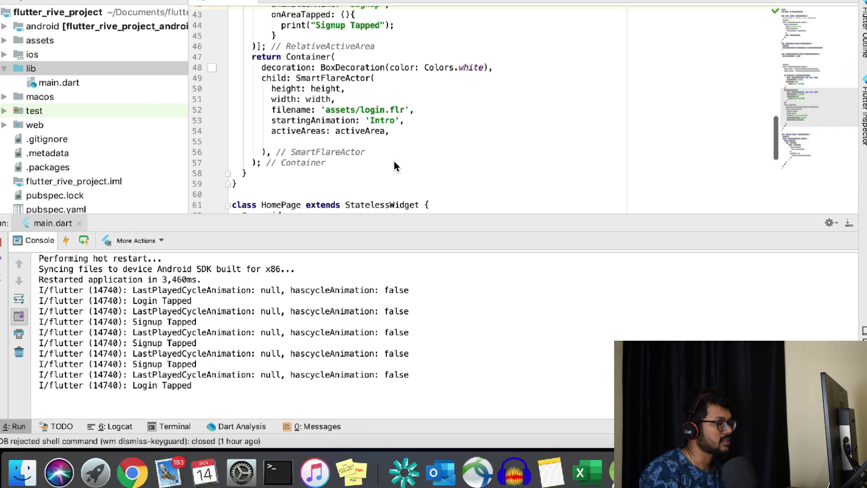
key("BackSpace")
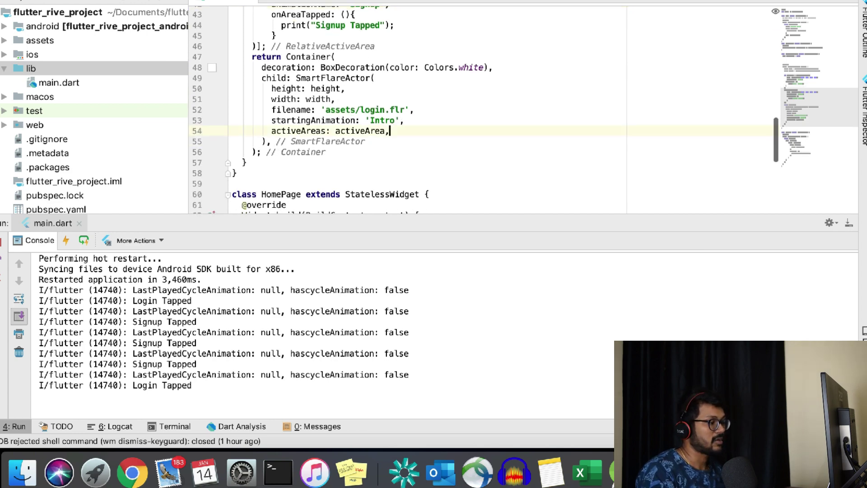
Step: Examine the SmartFlareActor size, filename and startingAnimation properties, the assets folder contents, and the RelativeActiveArea list
double_click(354, 78)
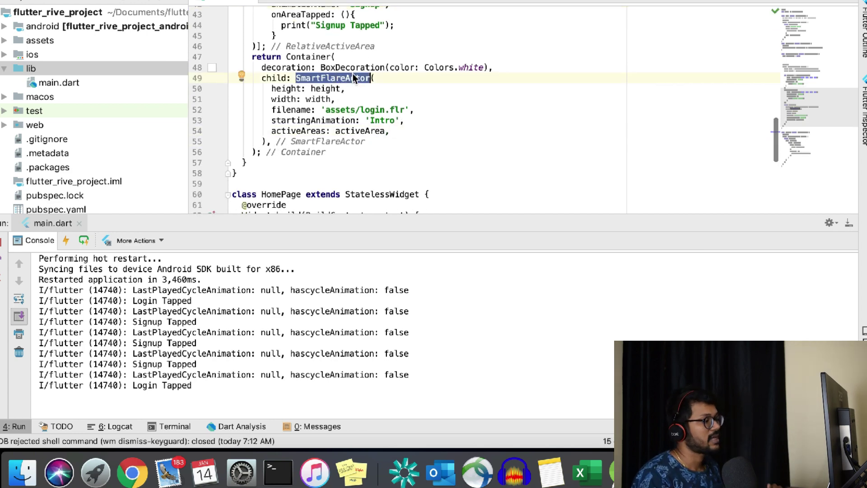
left_click(281, 99)
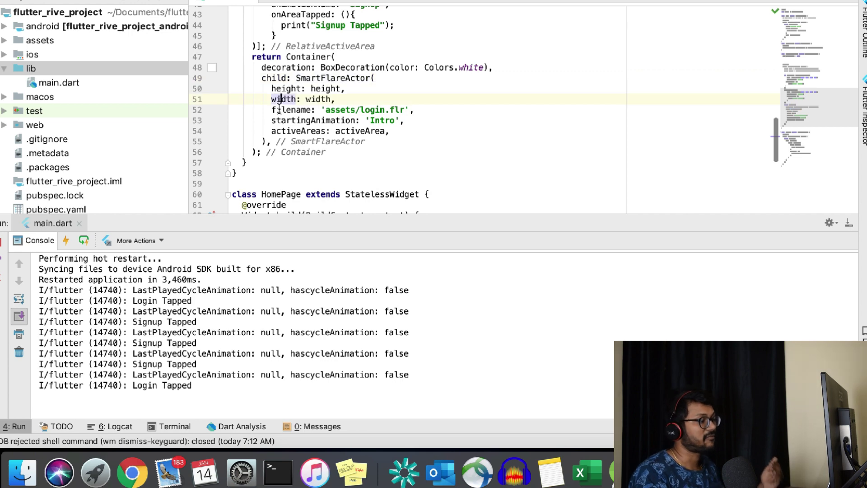
left_click(286, 110)
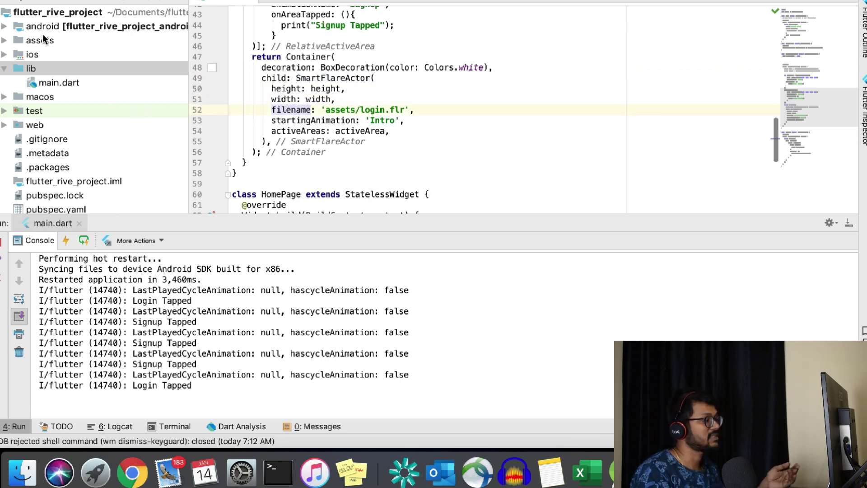
left_click(4, 40)
left_click(282, 121)
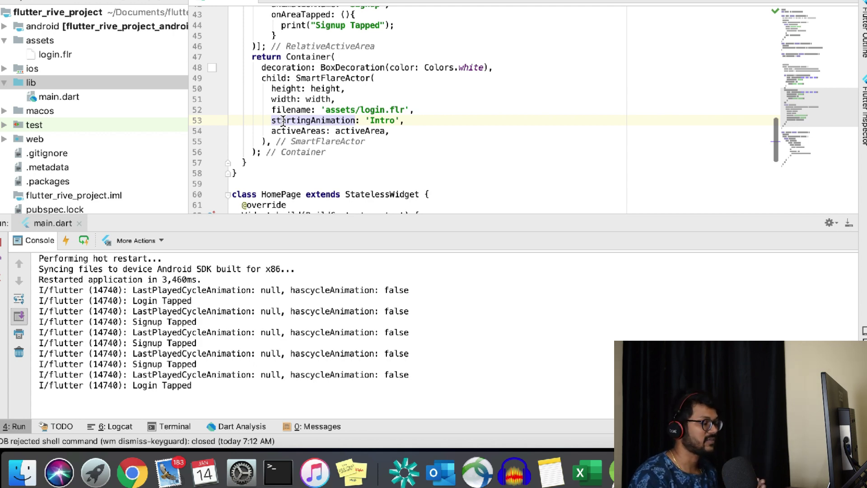
scroll(284, 120, "up", 5)
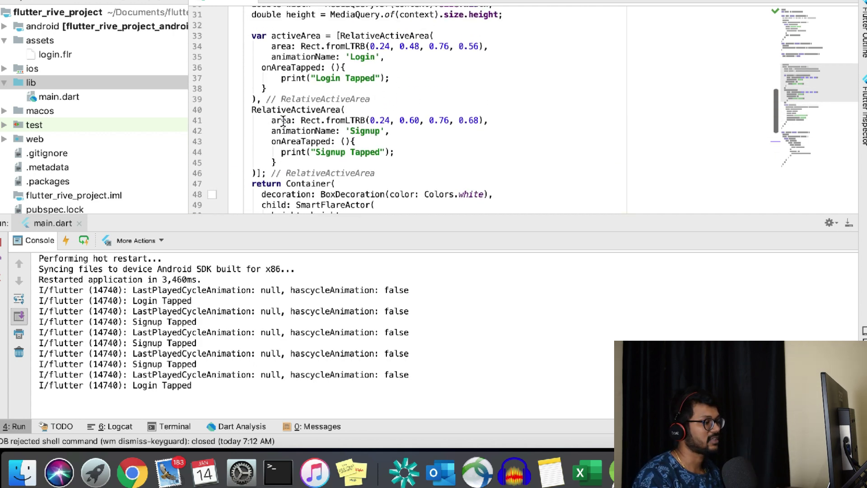
double_click(405, 66)
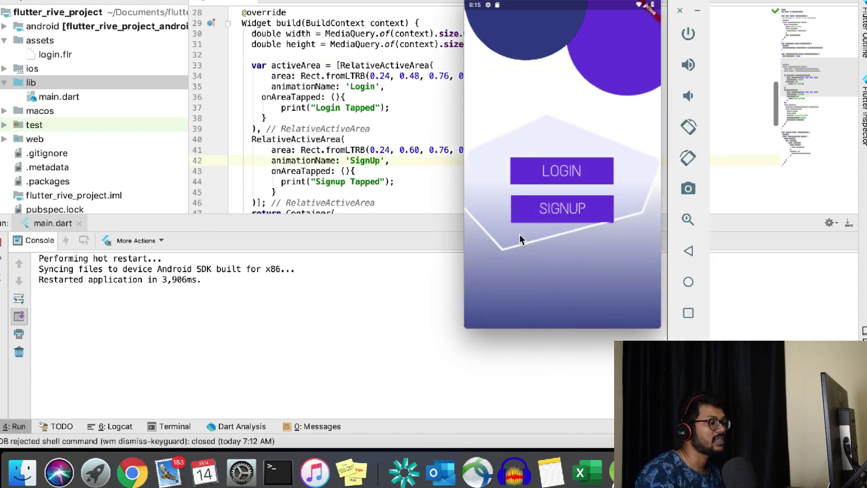
Step: Test the Login and SignUp animations in the restarted app by tapping LOGIN and SIGNUP once each
left_click(587, 174)
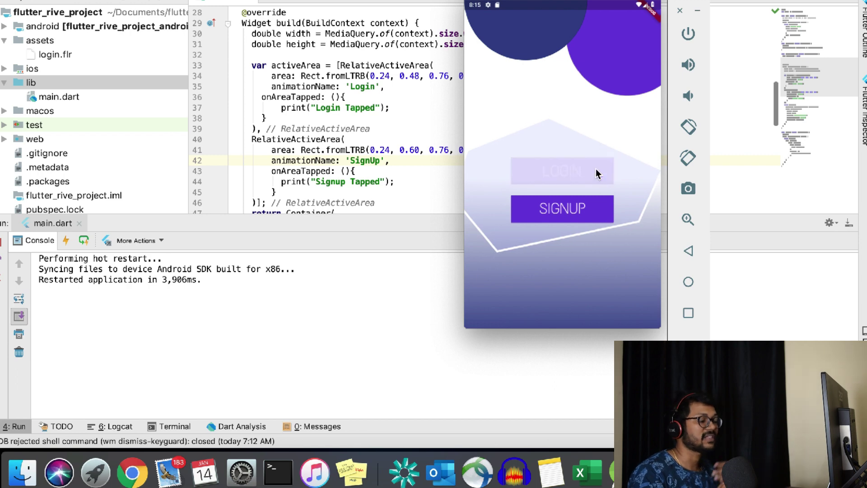
left_click(574, 213)
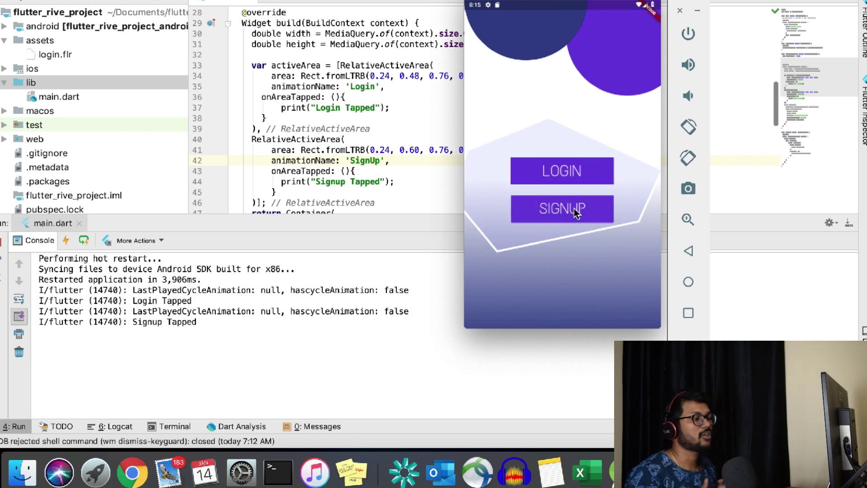
Step: Review main.dart from the beginning through the HomePage class and return to the activeArea definitions
left_click(413, 205)
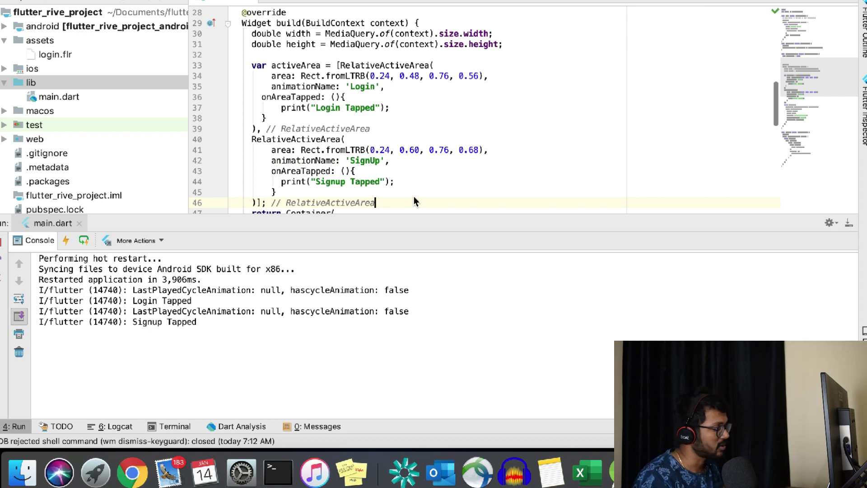
scroll(414, 199, "up", 9)
scroll(433, 142, "down", 20)
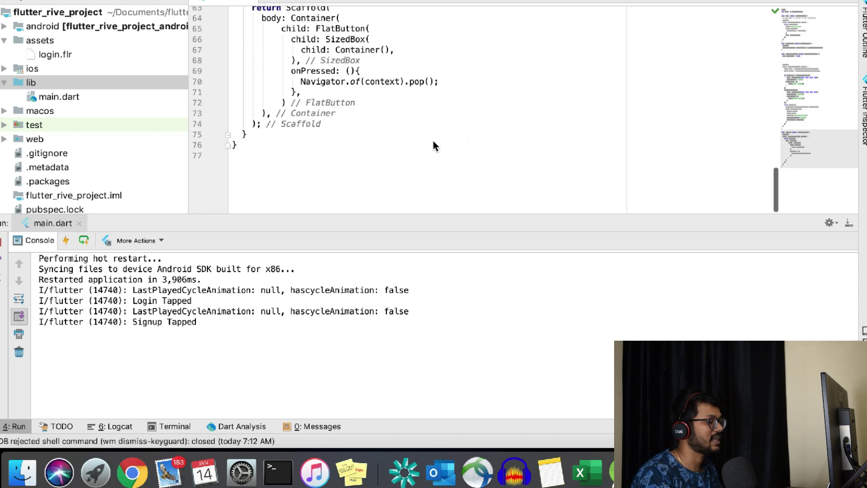
scroll(433, 144, "up", 12)
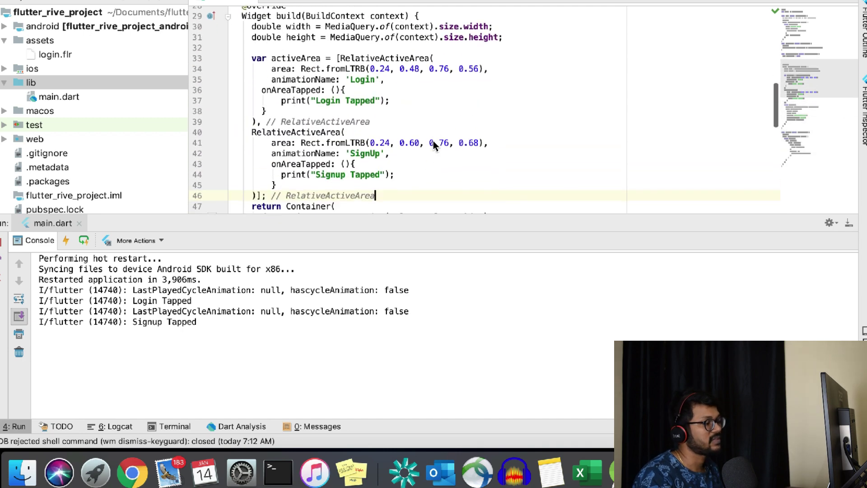